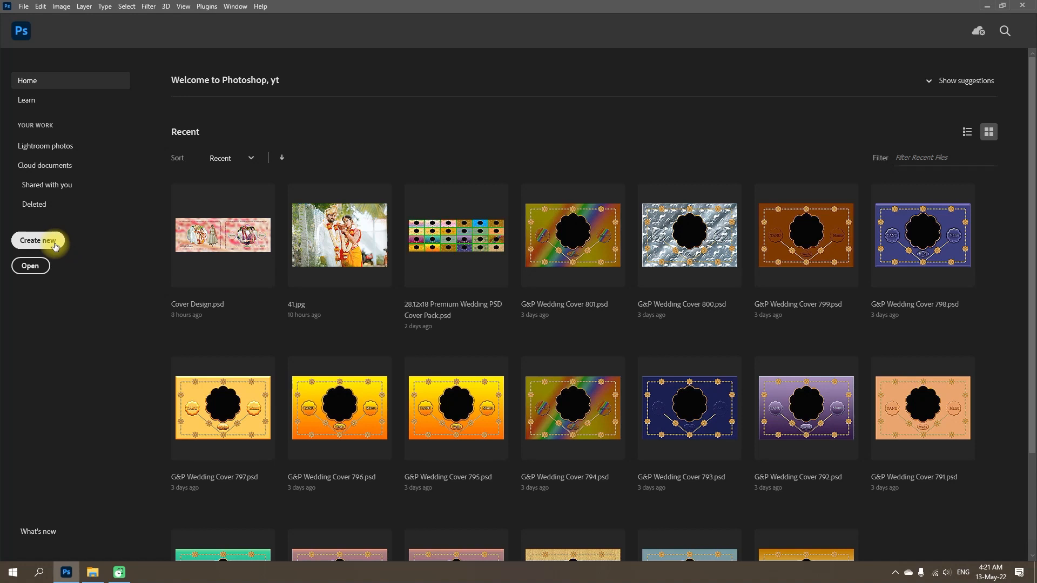
Create a new document 39 inches wide and 14 inches high at 300 pixels/inch with RGB color and a white background
click(56, 247)
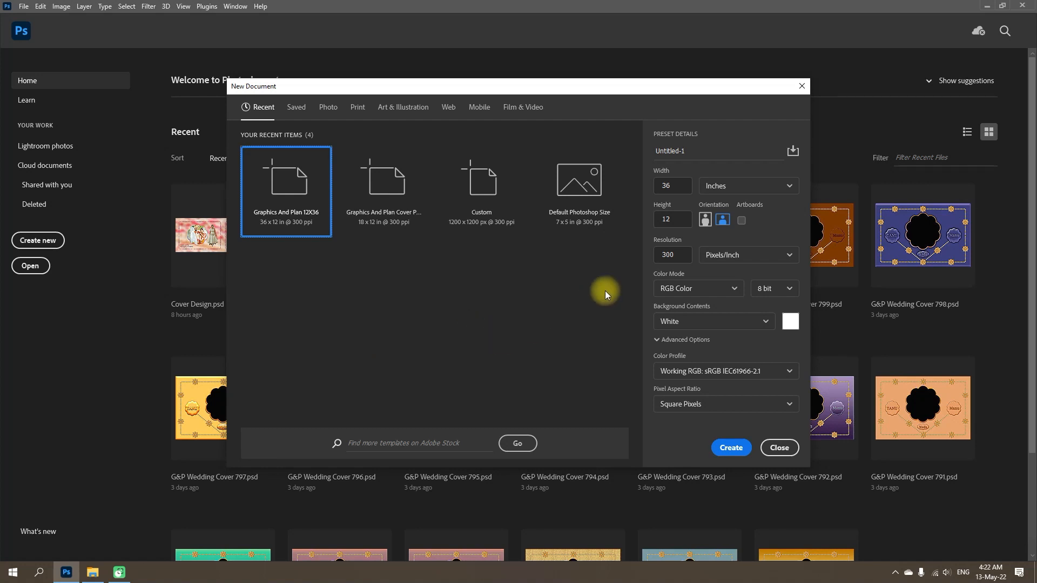
click(676, 185)
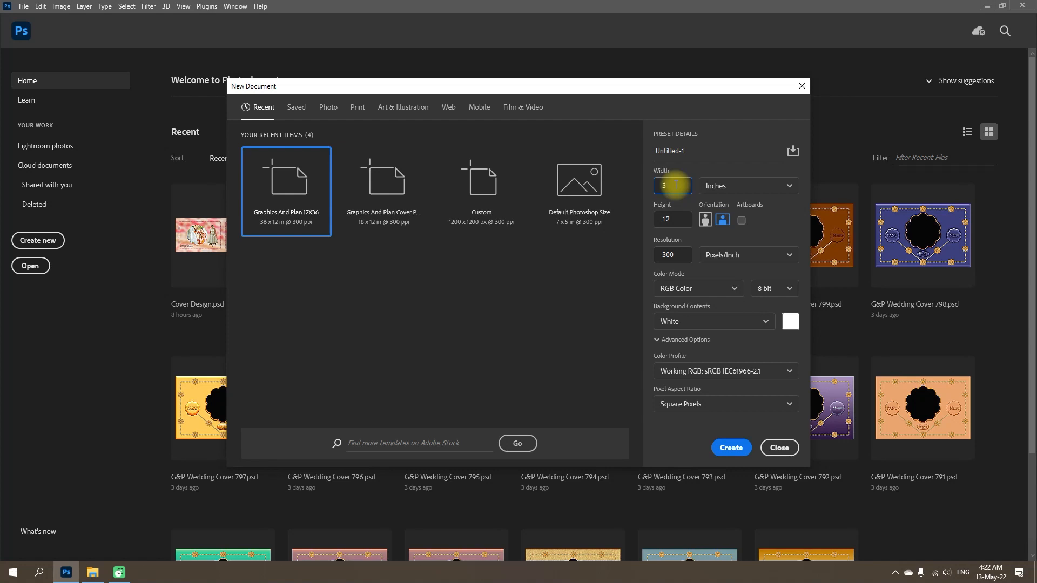
text(9)
click(672, 219)
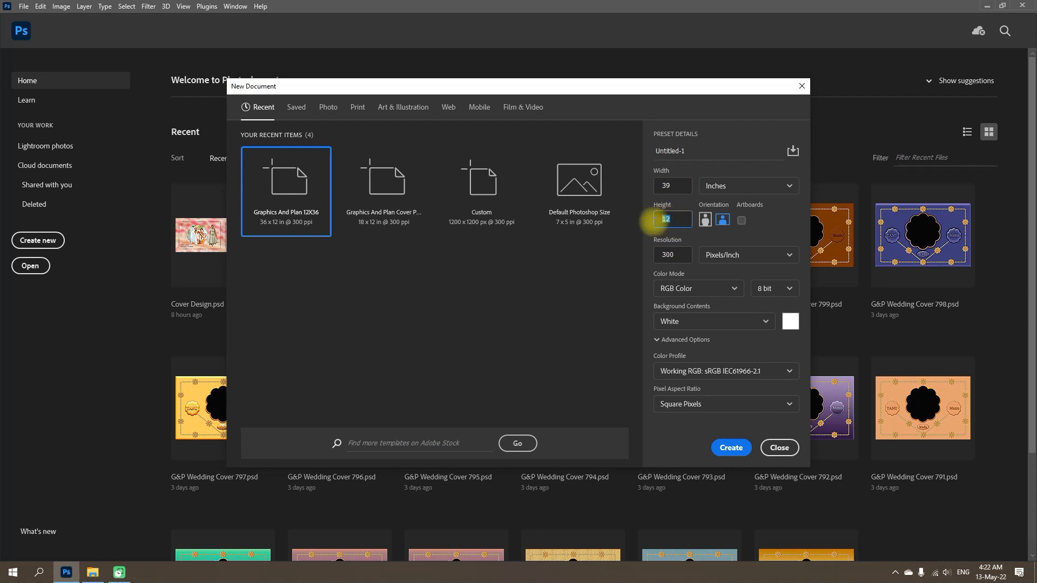
text(14)
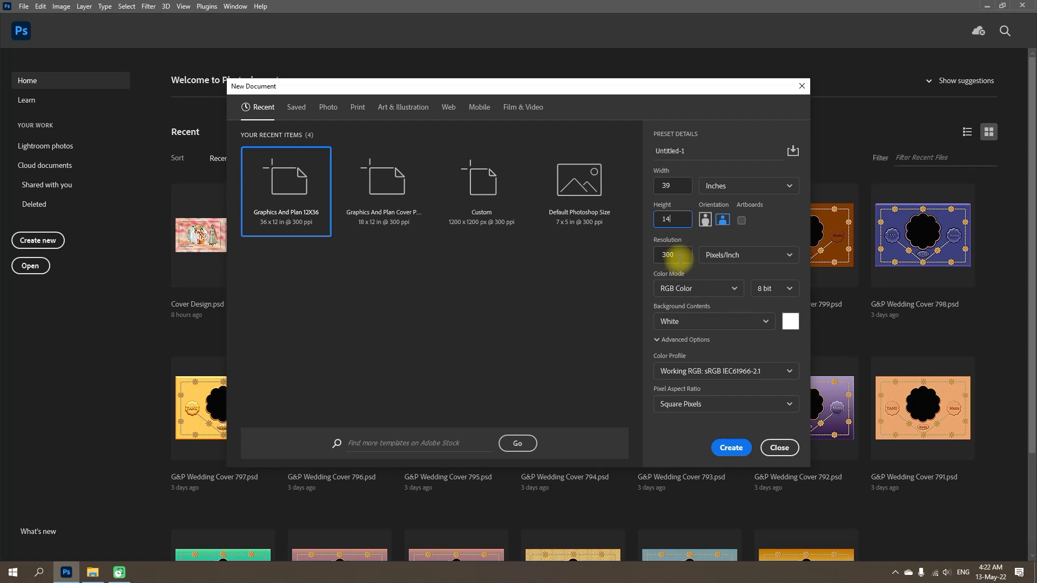
click(739, 453)
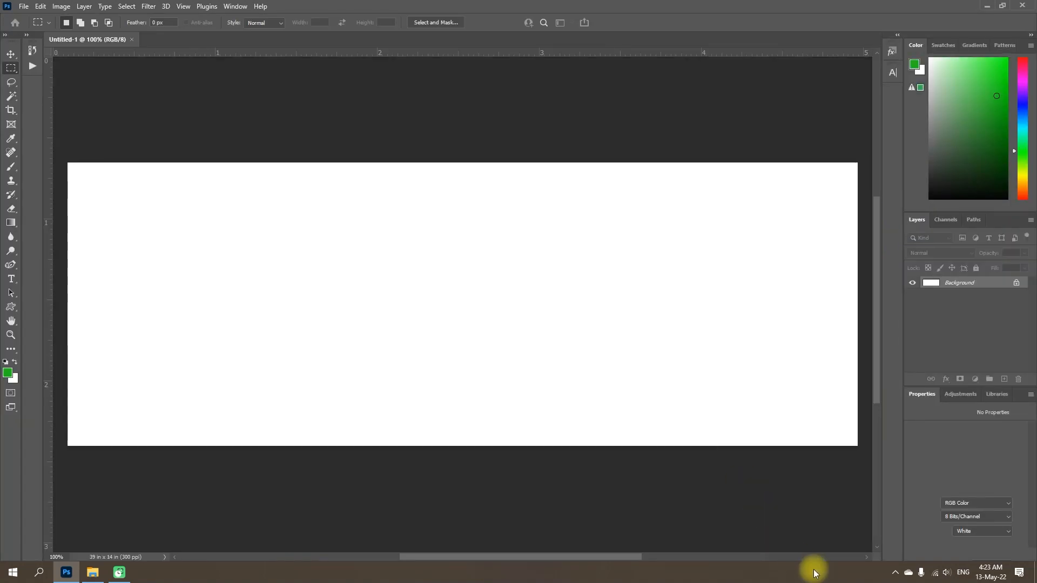
key(F9)
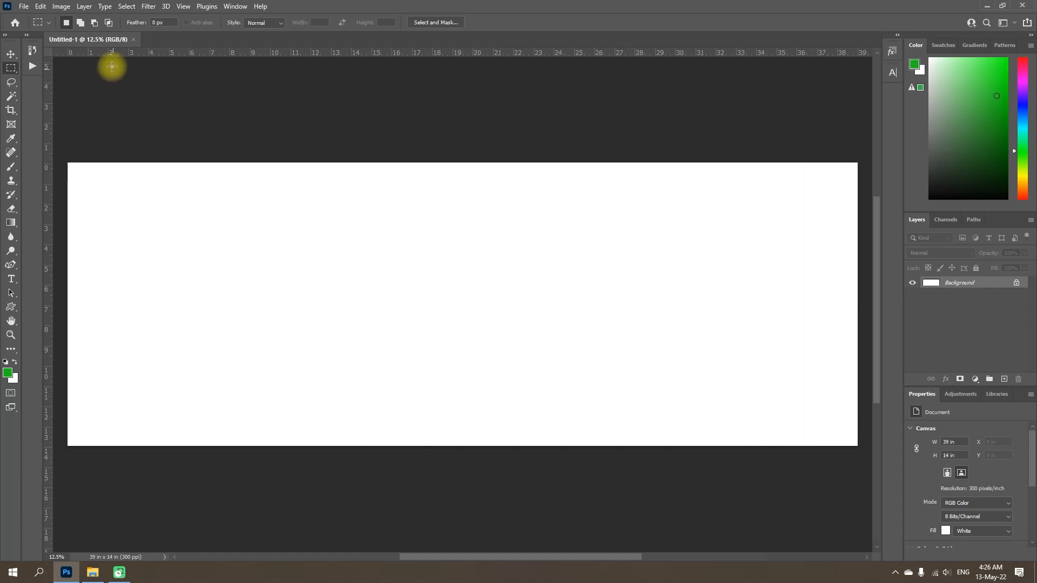
right_click(504, 50)
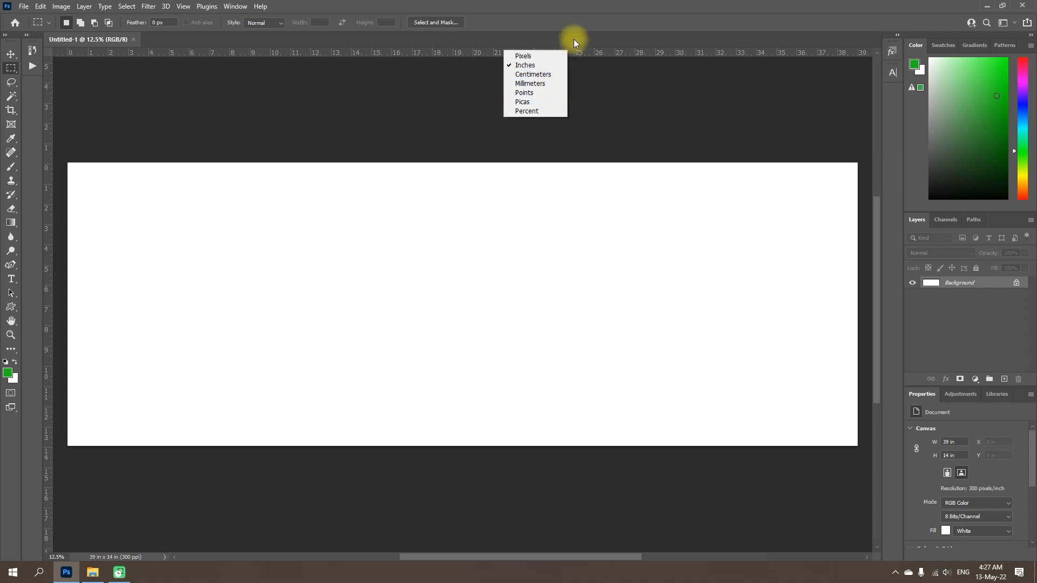
click(585, 17)
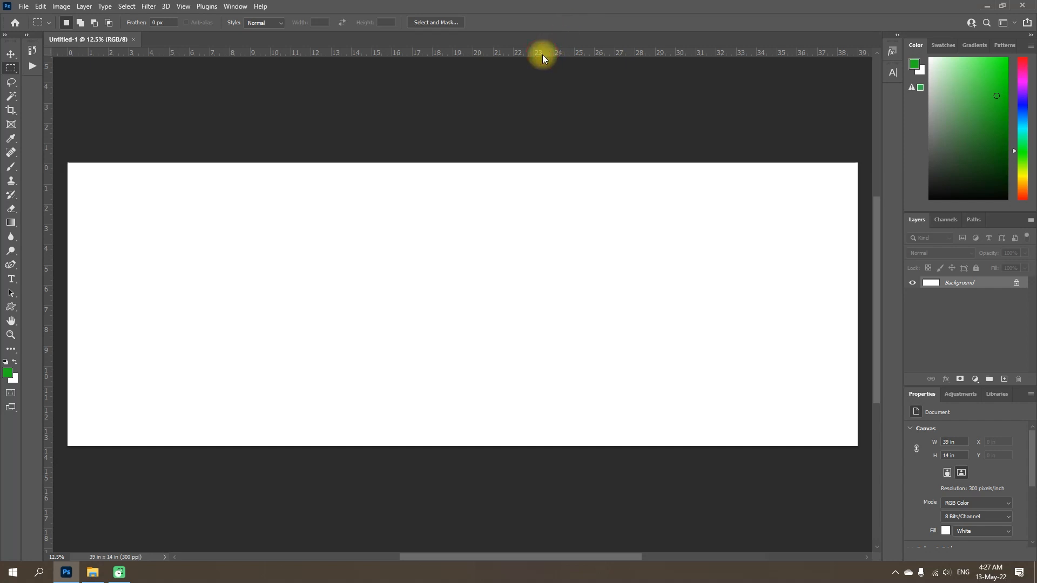
Place two horizontal and two vertical guides about 1 inch inside each edge of the canvas
drag(543, 54, 534, 185)
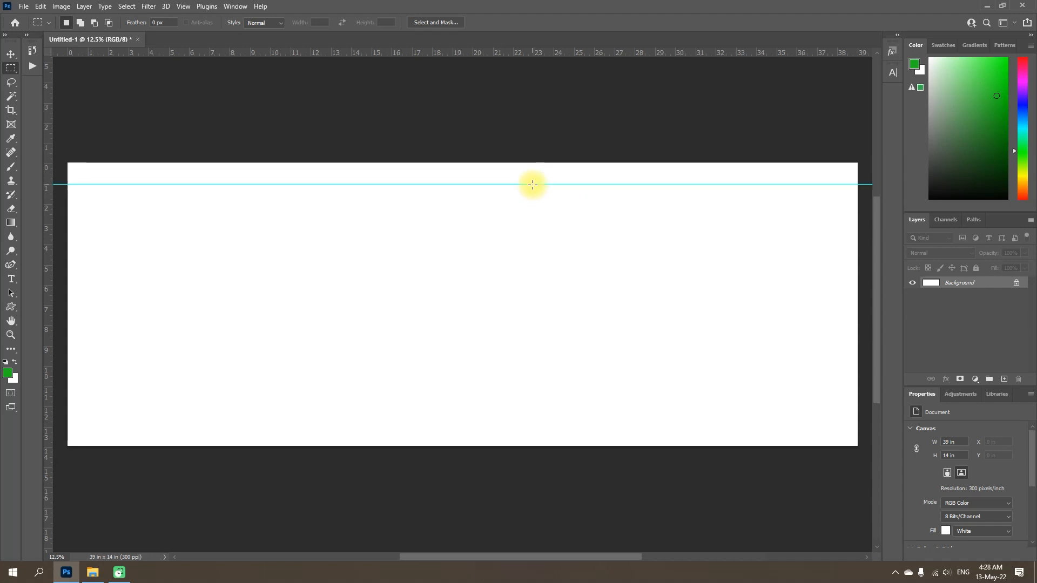
drag(530, 52, 478, 428)
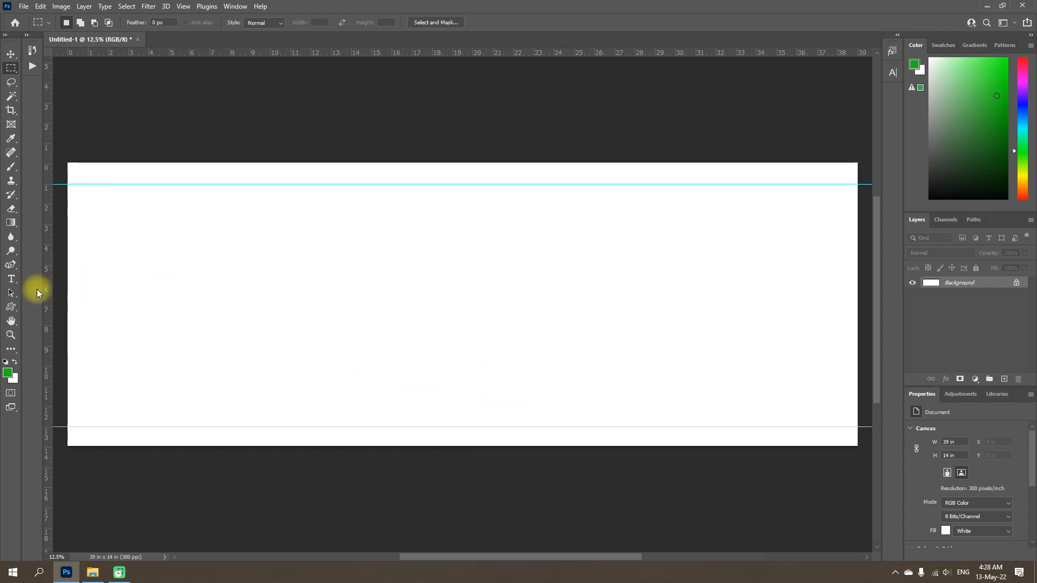
drag(44, 297, 838, 329)
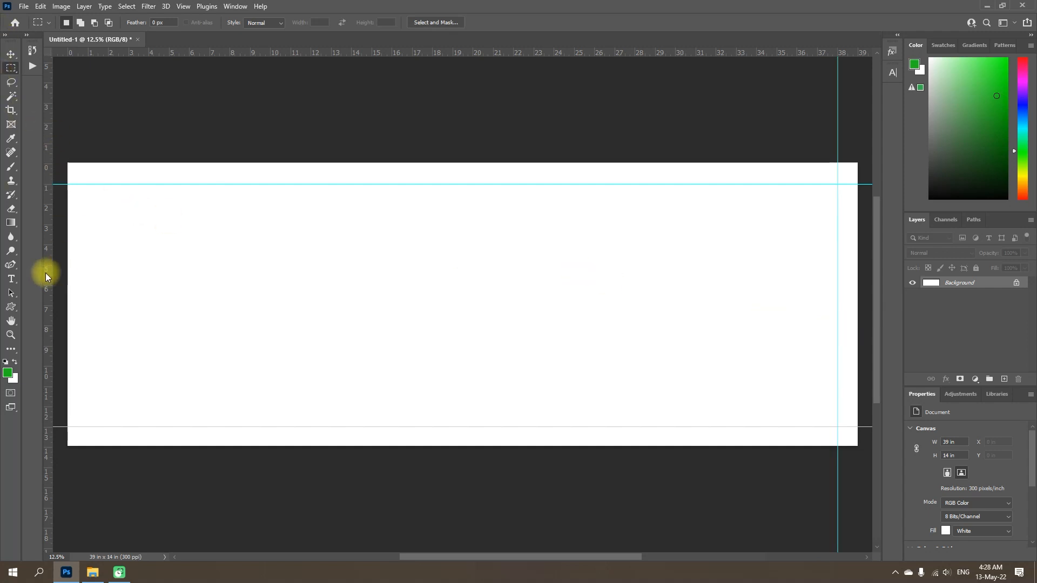
drag(49, 273, 89, 274)
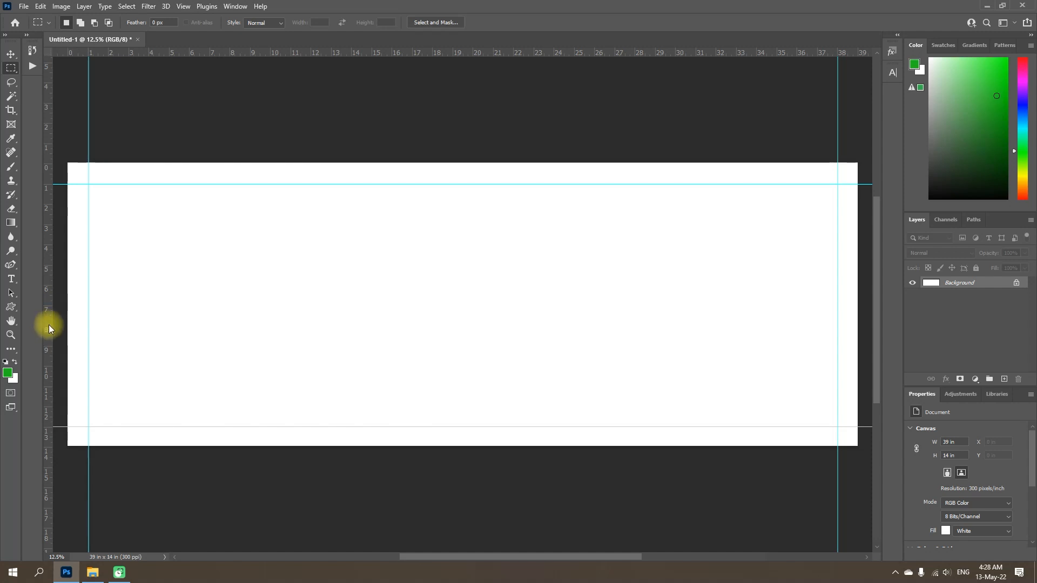
Add a vertical guide at the canvas center, about 19.5 in, flanked by vertical guides at about 20 in and 19 in
drag(47, 326, 467, 328)
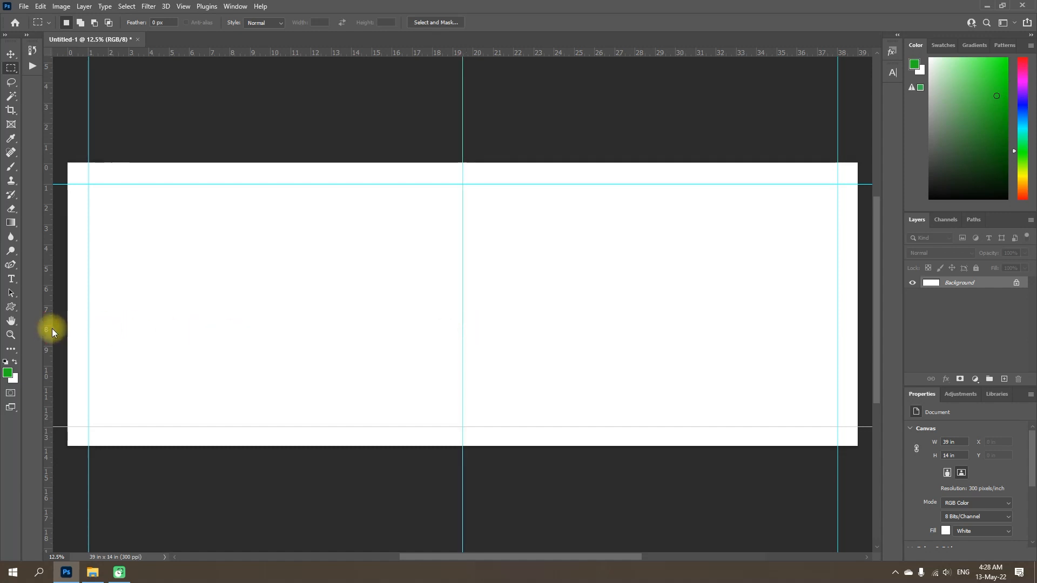
drag(50, 328, 473, 379)
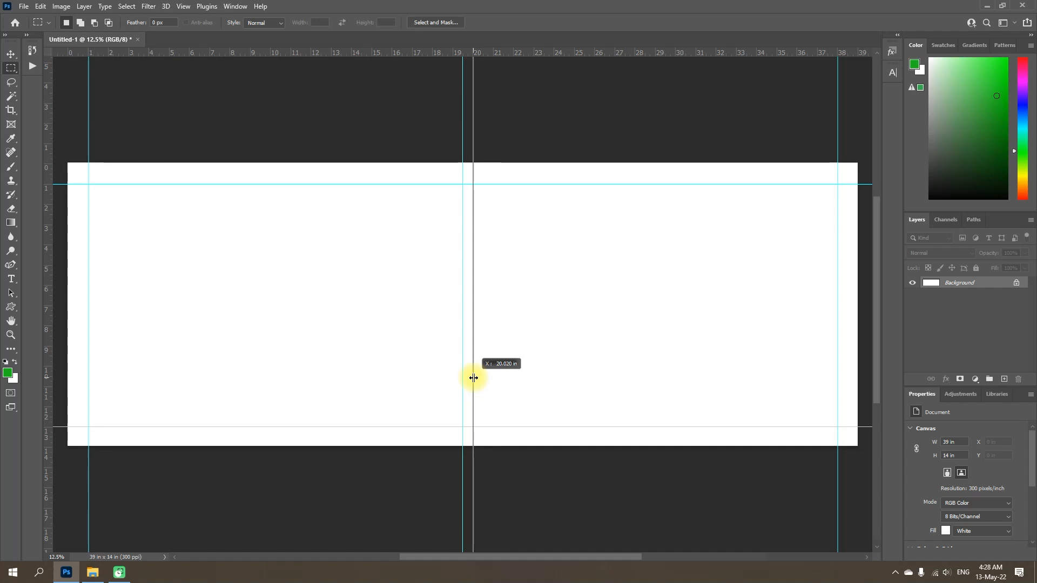
drag(473, 379, 473, 378)
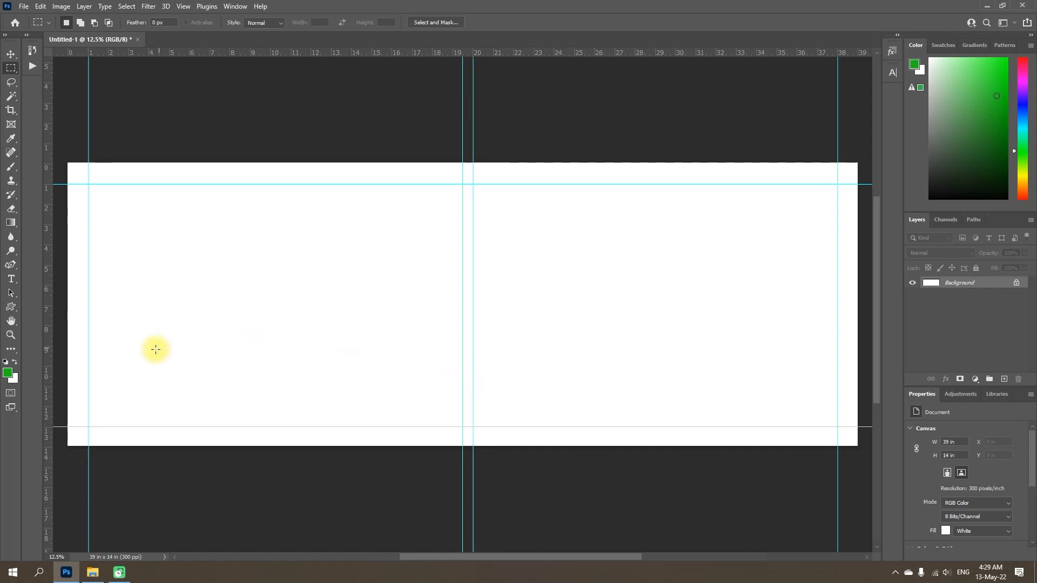
drag(46, 343, 453, 370)
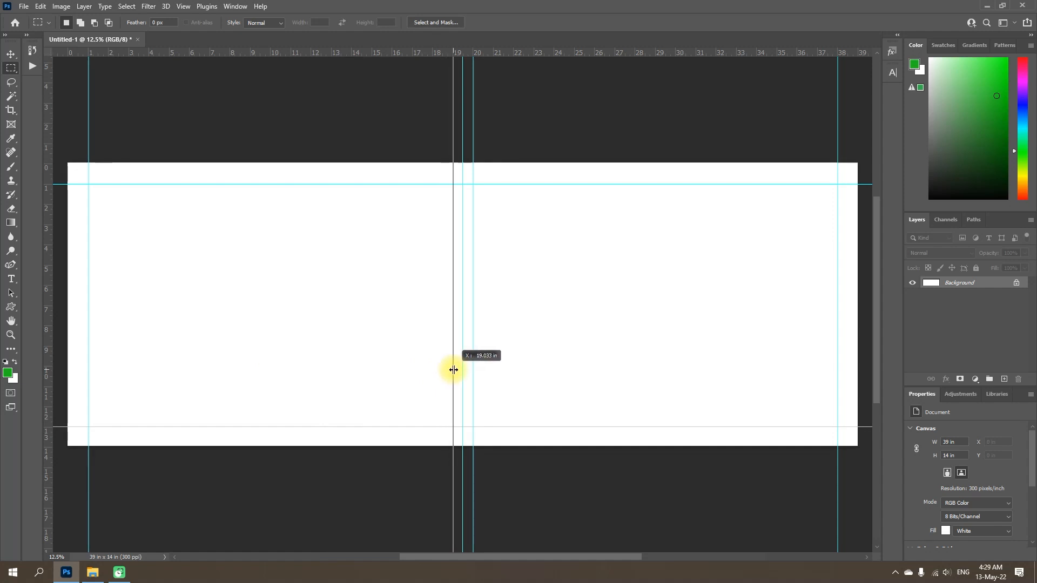
drag(453, 370, 453, 370)
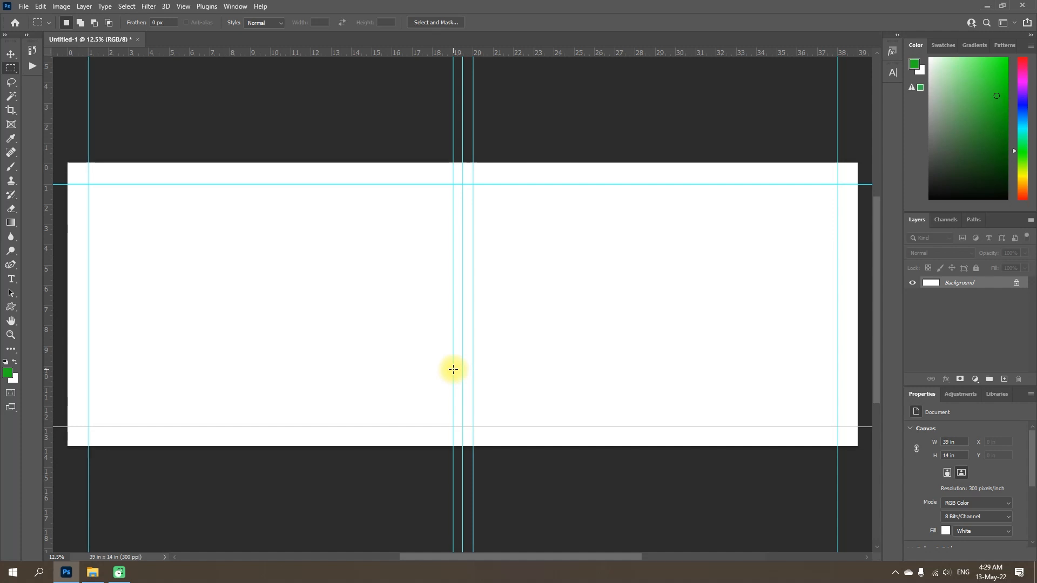
Add a second set of horizontal and vertical guides just inside the outer four, with the left one at about 1.3 in
drag(342, 51, 317, 190)
drag(408, 53, 358, 423)
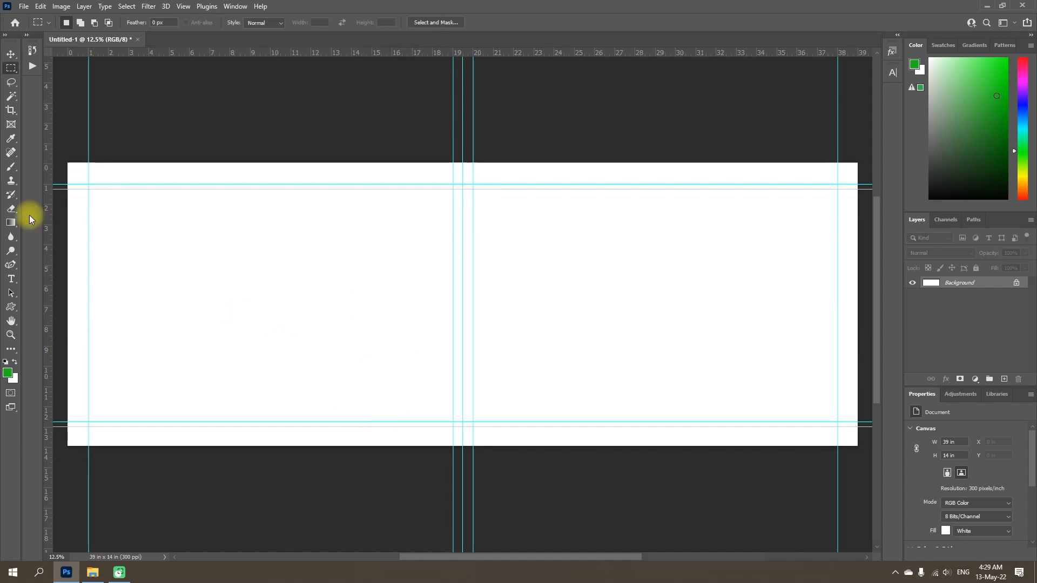
drag(50, 274, 833, 302)
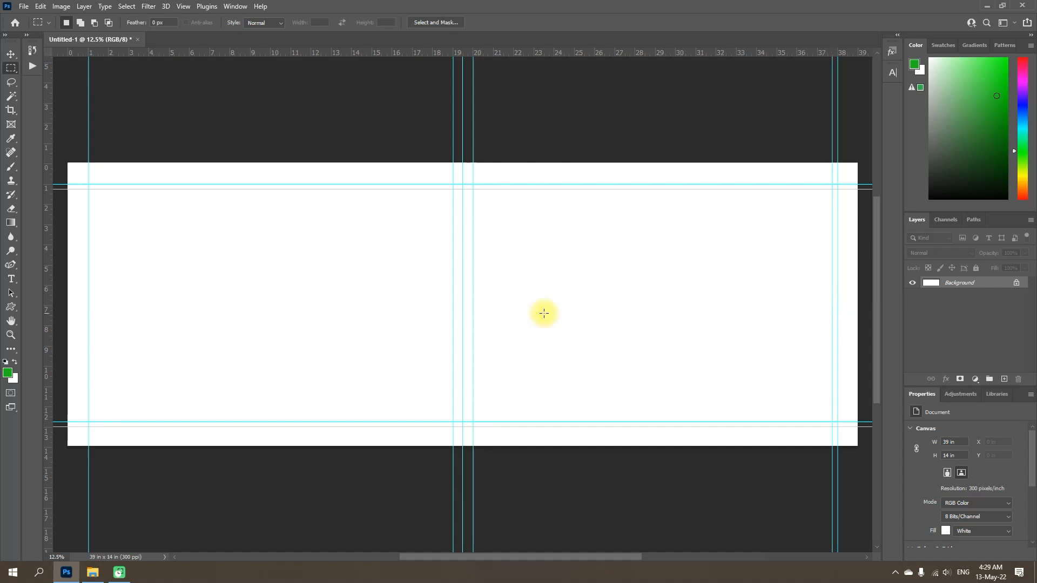
drag(53, 328, 94, 331)
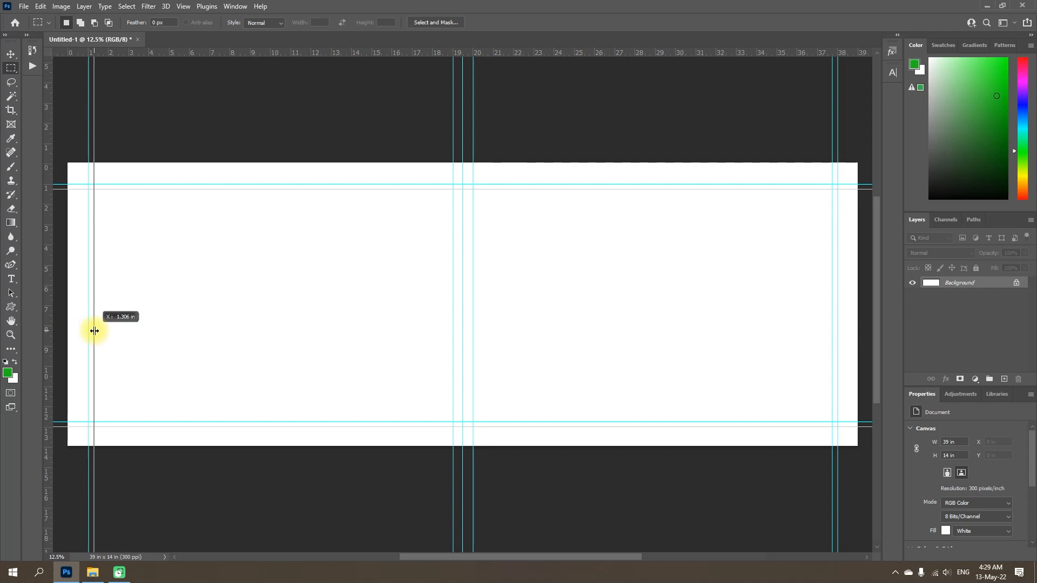
drag(94, 331, 94, 330)
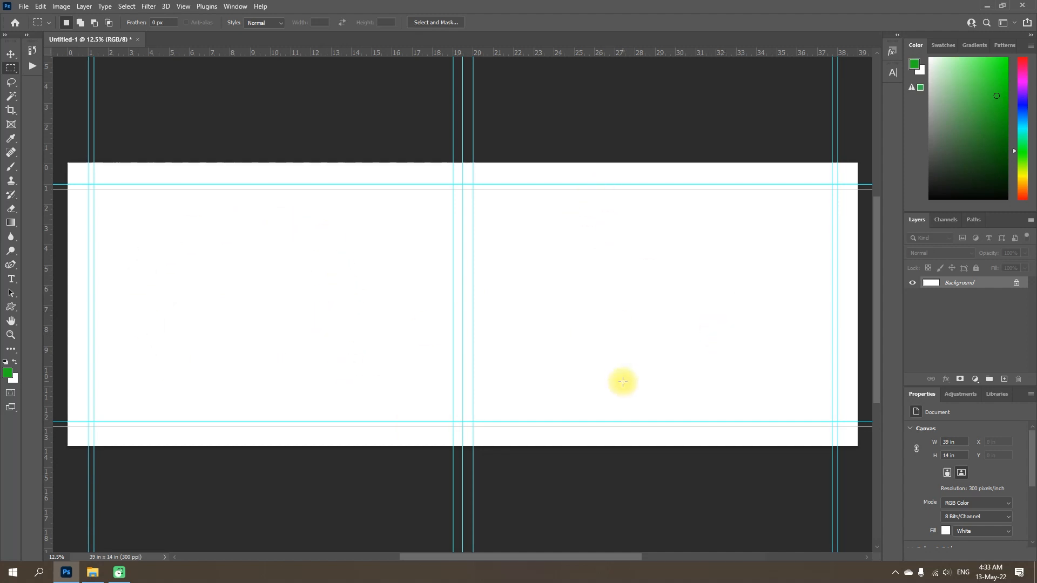
Create another new document 18 inches wide and 12 inches high at 300 pixels/inch with a white background
mouse_move(89, 577)
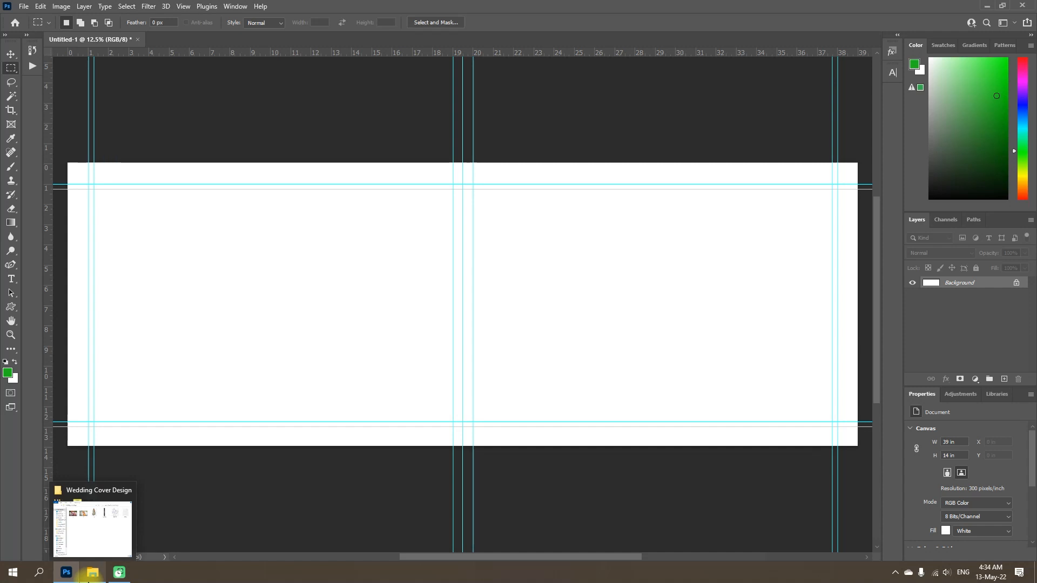
click(24, 6)
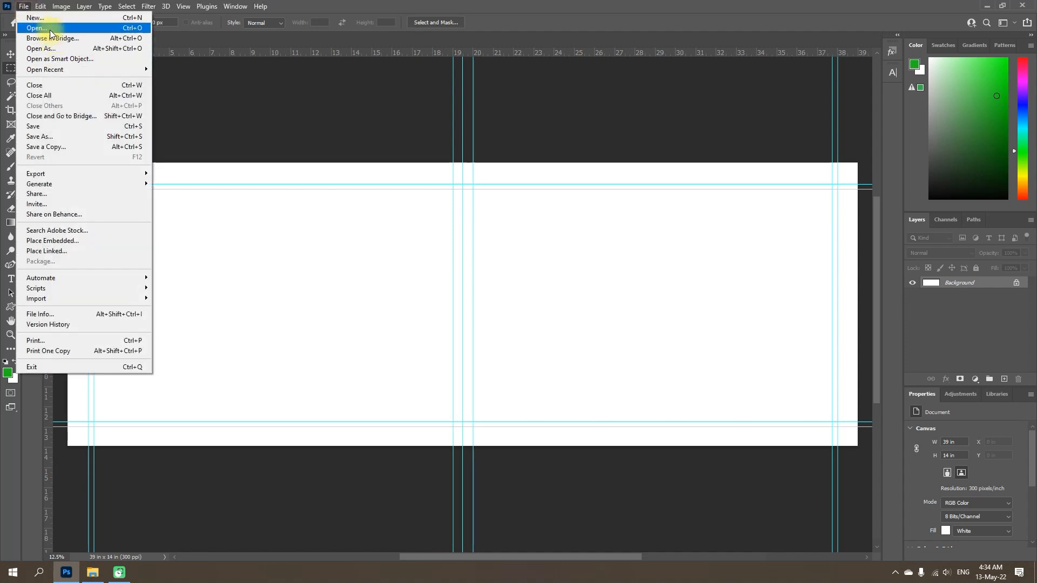
click(42, 19)
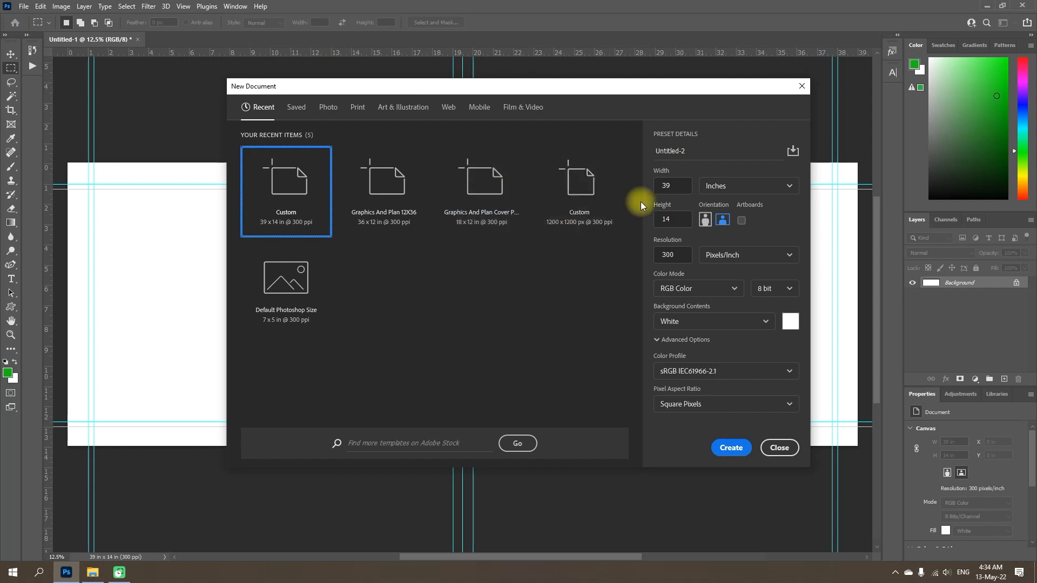
click(679, 186)
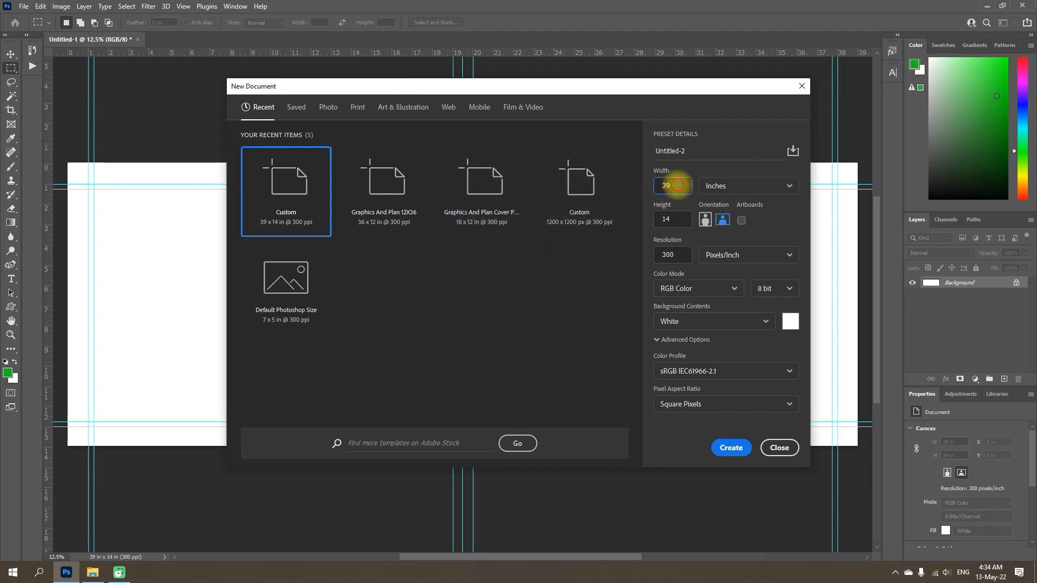
double_click(666, 186)
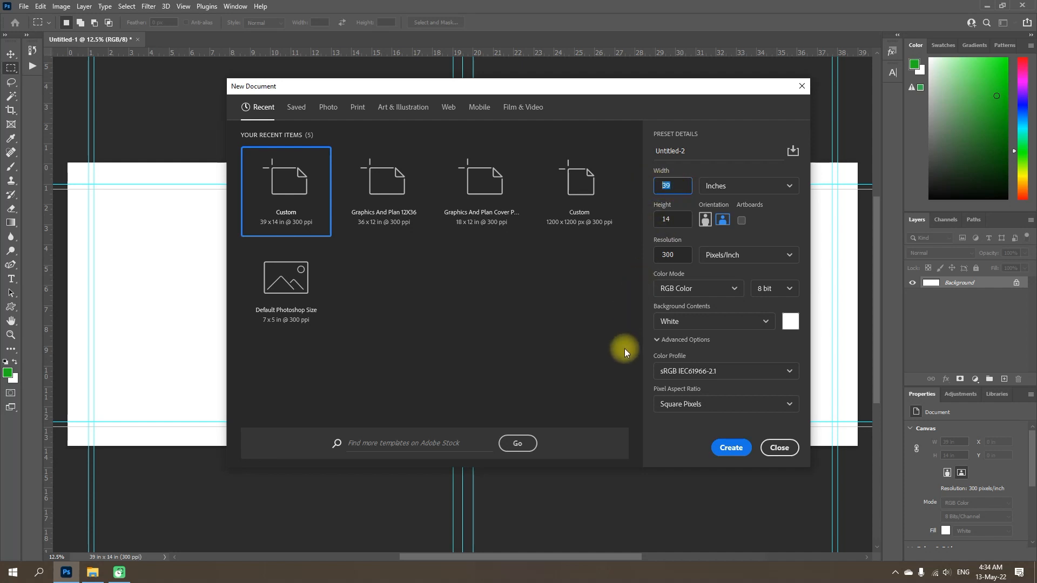
text(18)
double_click(667, 219)
text(12)
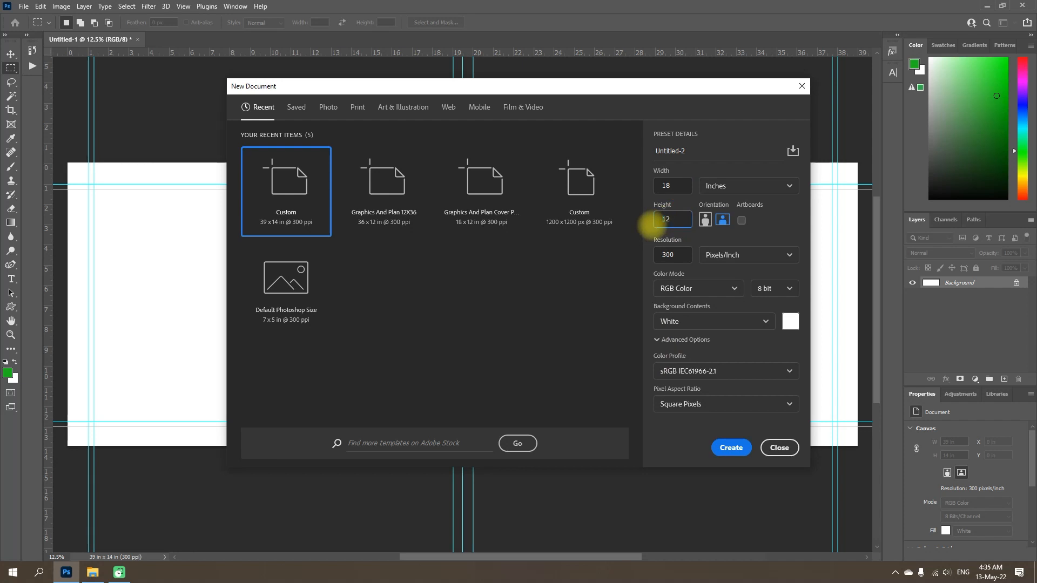
click(732, 449)
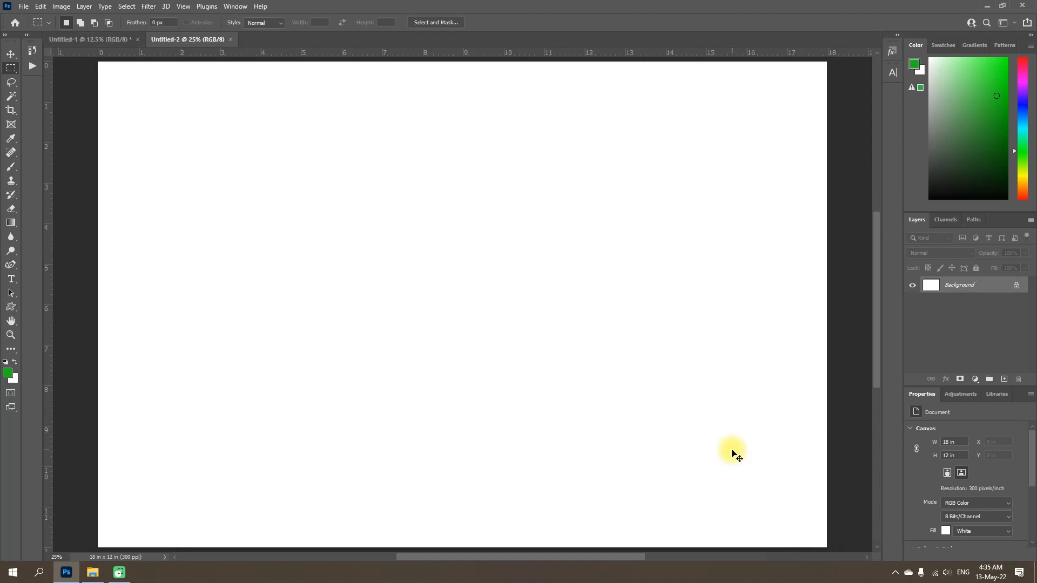
Place guides exactly along the top, bottom, right and left edges of the 18 × 12 in canvas
key(ctrl+minus)
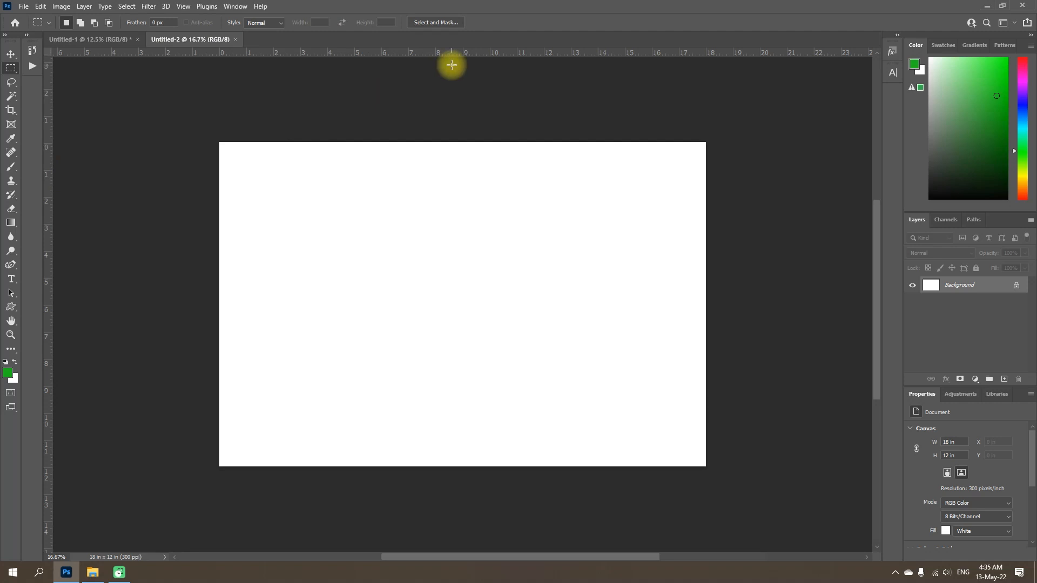
drag(458, 53, 456, 141)
drag(510, 54, 485, 465)
drag(49, 287, 706, 311)
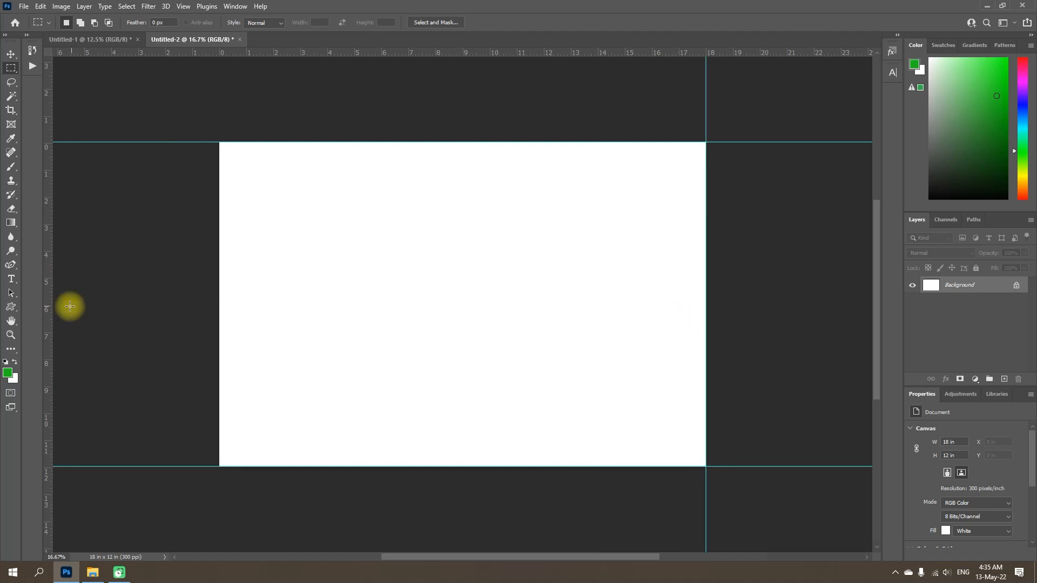
drag(51, 307, 219, 311)
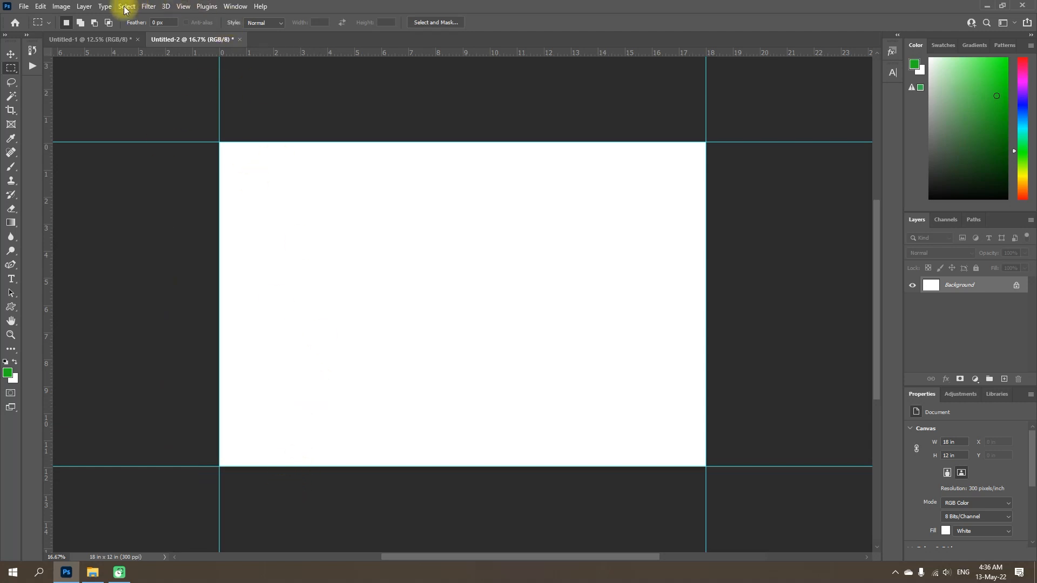
Extend the canvas width to 19 inches with the anchor at middle right and place a vertical guide on the new left edge
click(61, 7)
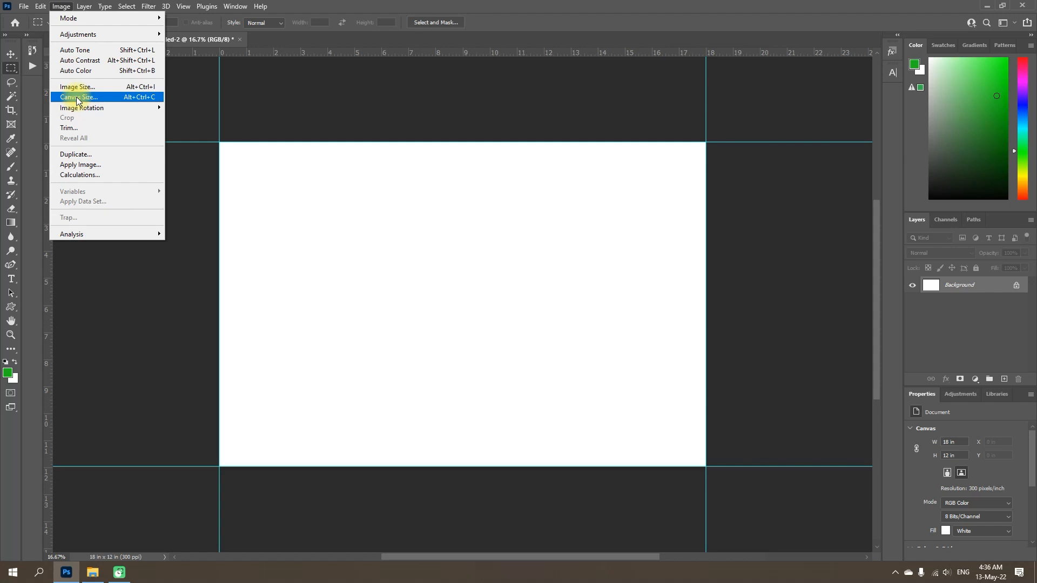
click(122, 98)
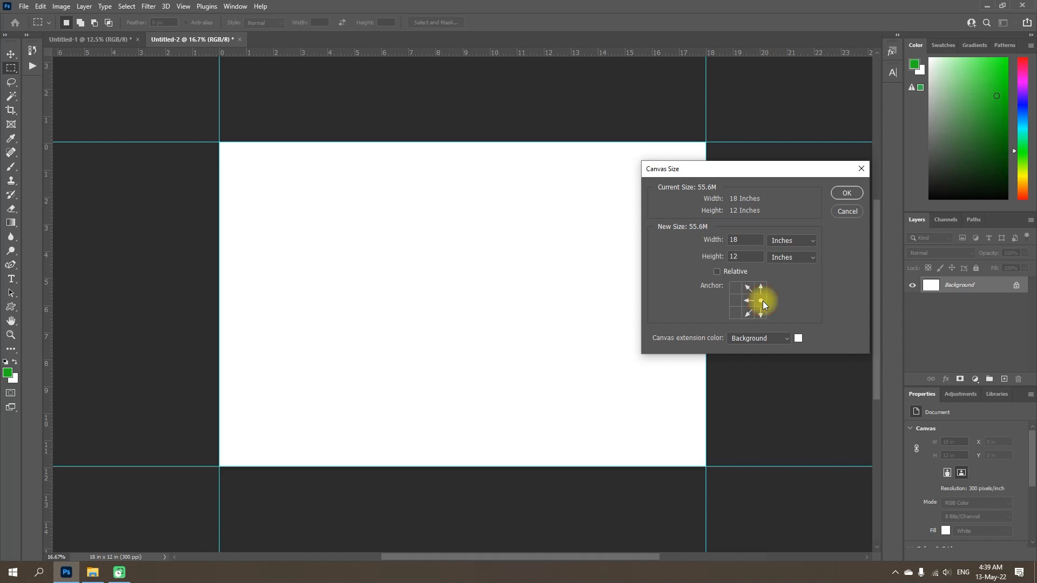
click(738, 239)
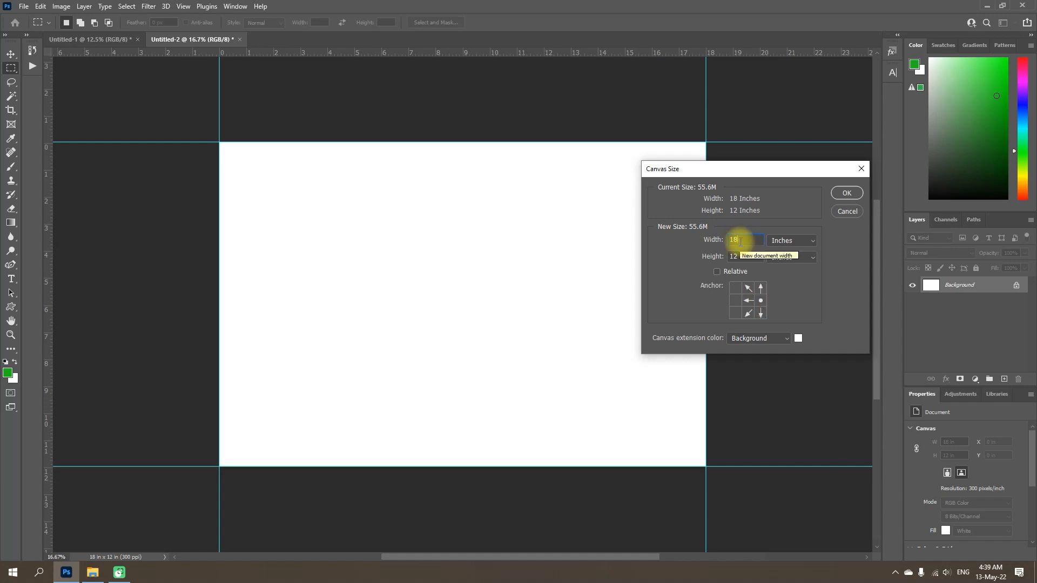
drag(740, 241, 729, 242)
text(1)
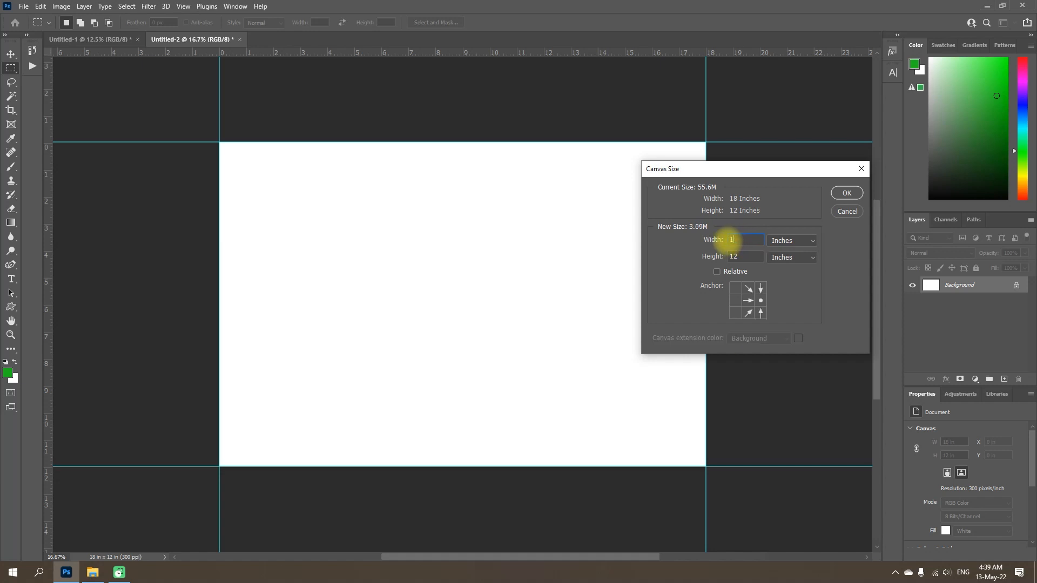
text(9)
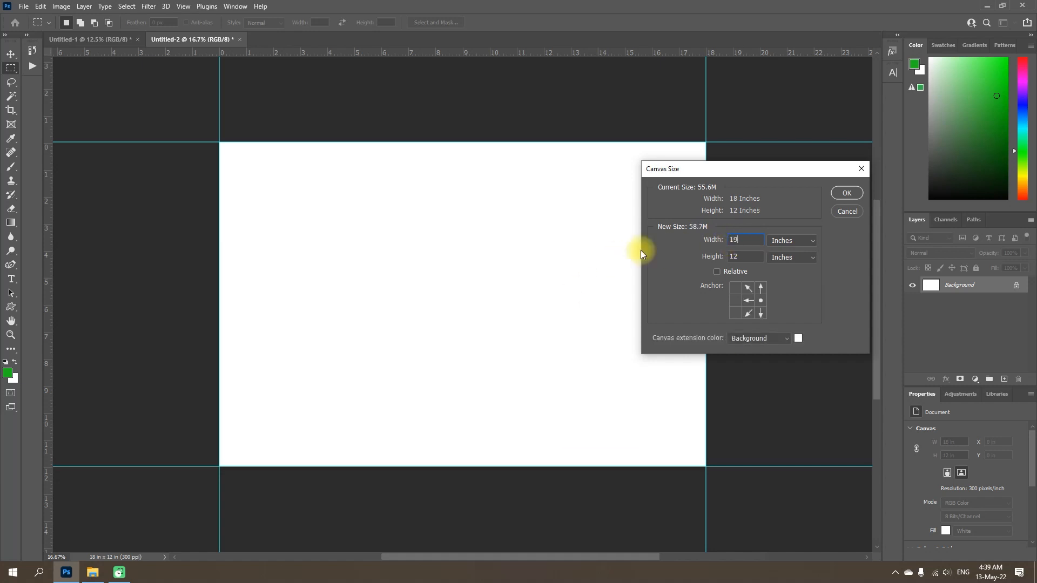
click(848, 194)
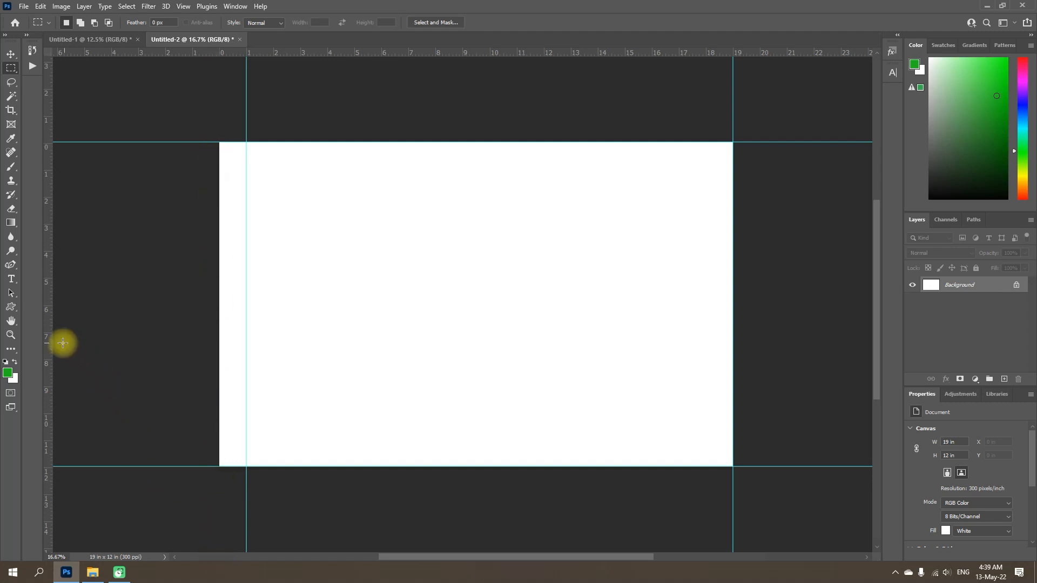
drag(49, 343, 220, 344)
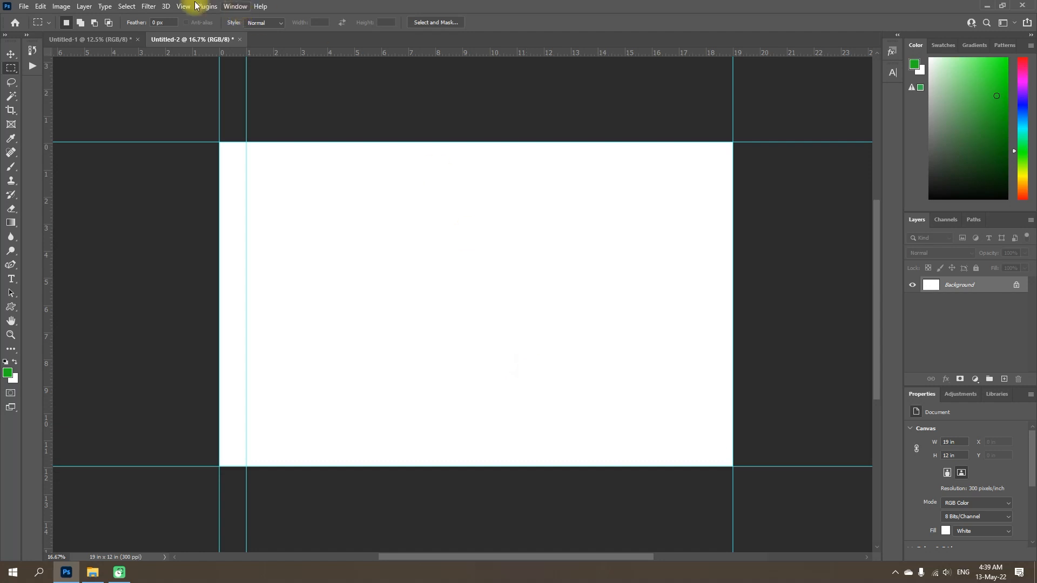
Extend the canvas width to 37 inches with the anchor at middle right and place a vertical guide on the new left edge
click(61, 6)
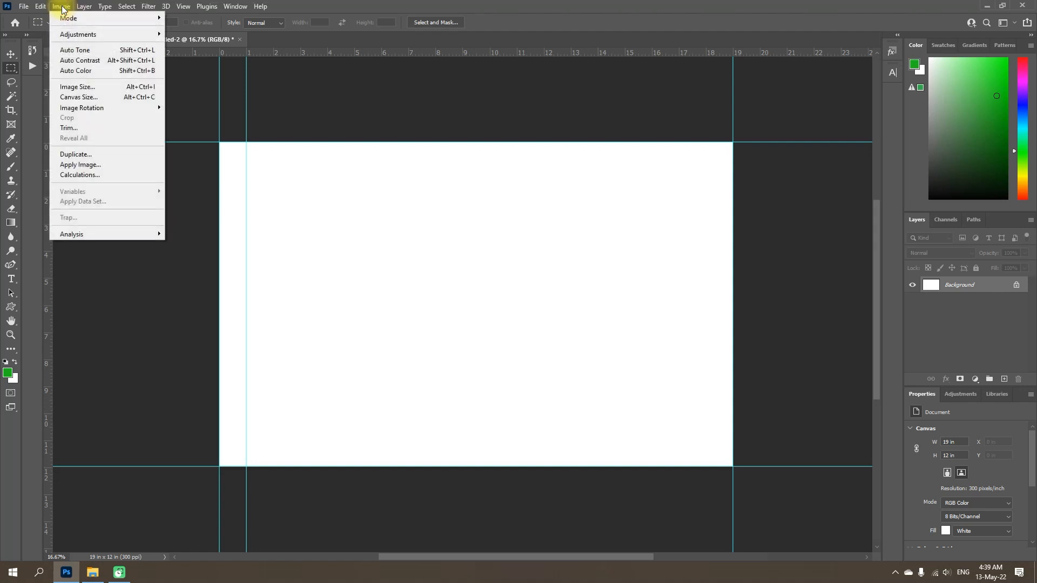
click(69, 98)
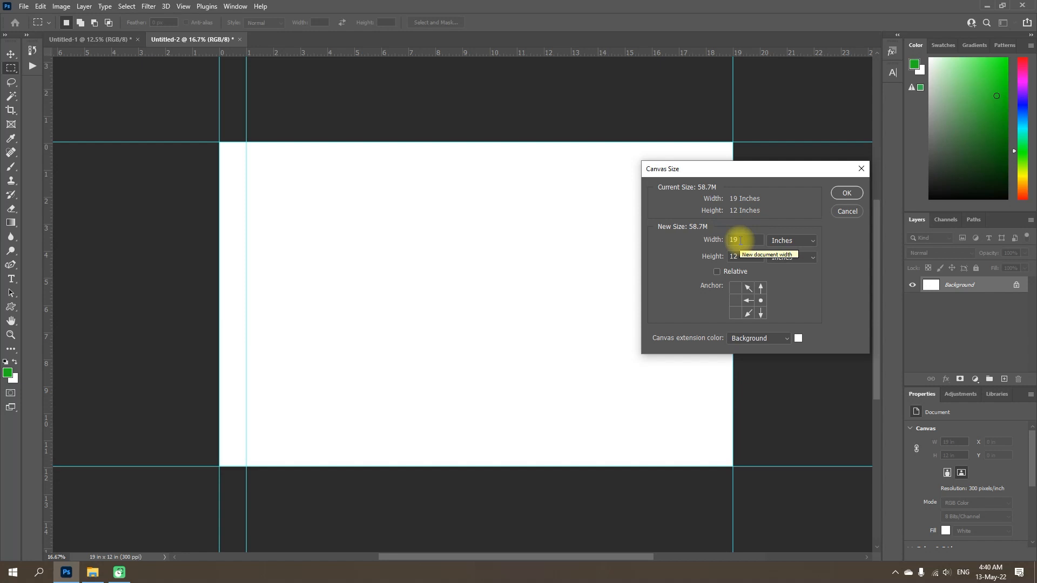
click(741, 241)
drag(741, 241, 726, 243)
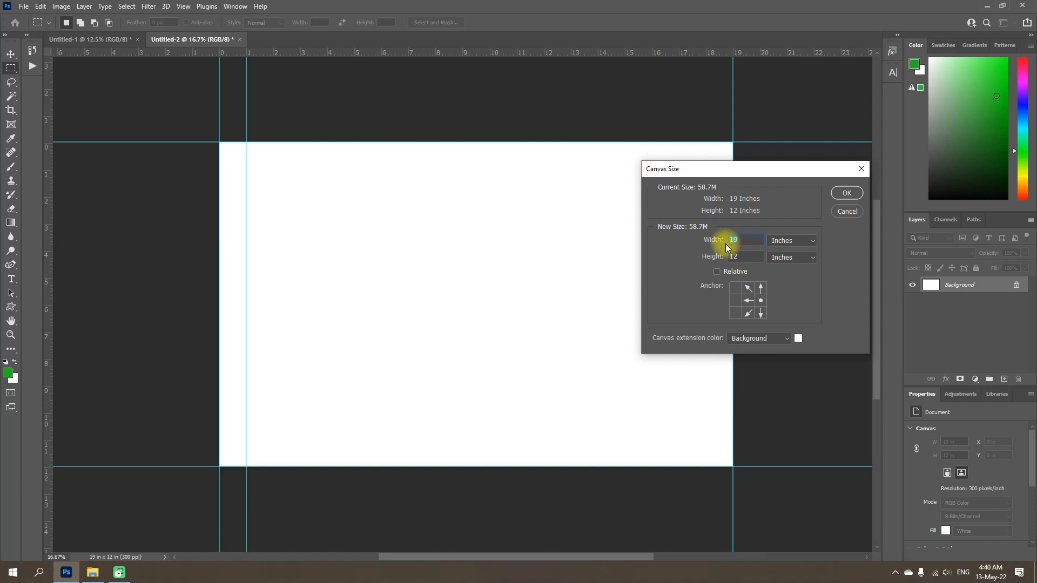
text(37)
click(847, 193)
key(ctrl+0)
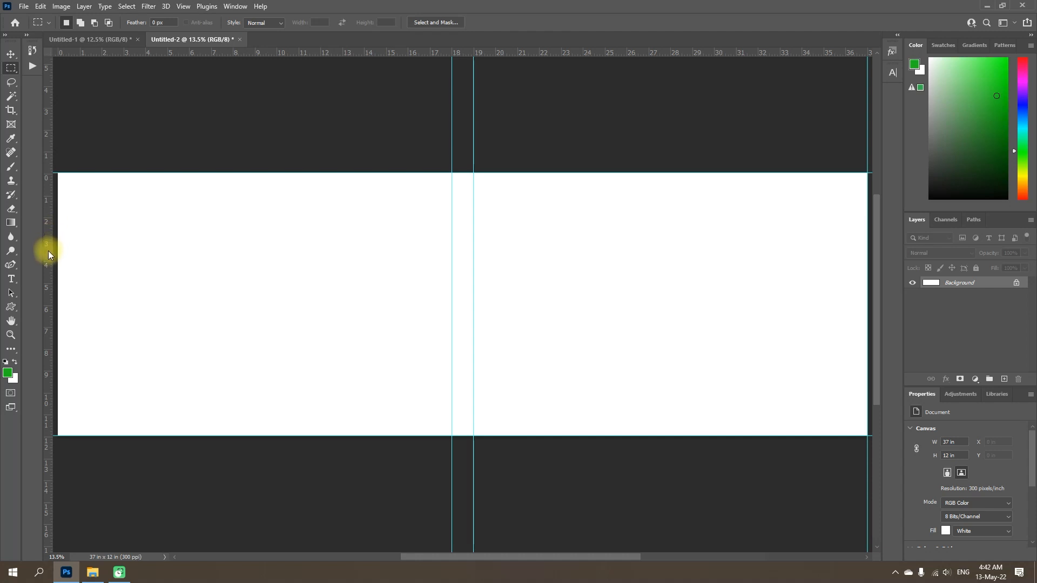
drag(48, 251, 63, 251)
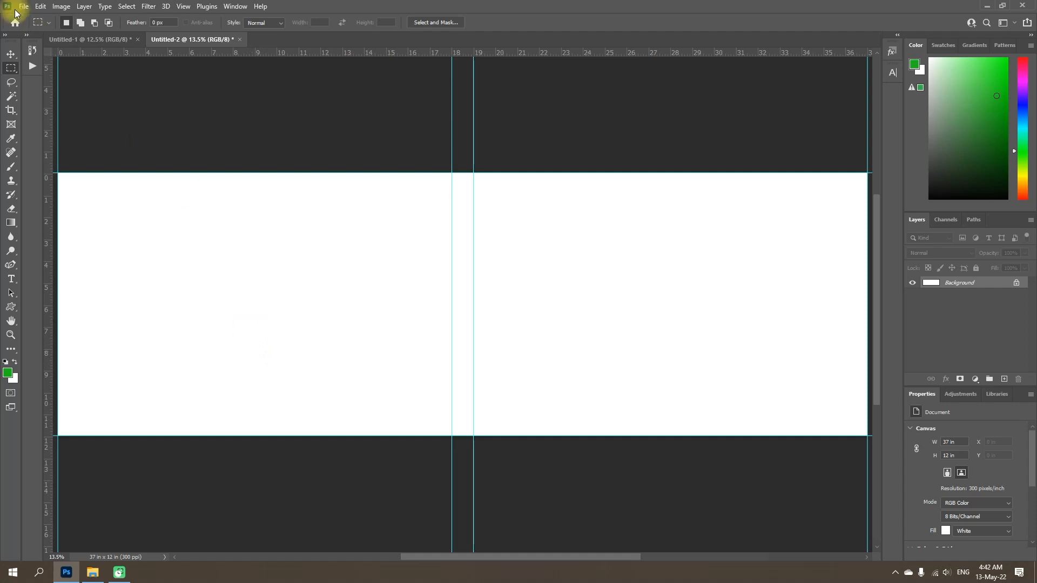
Enlarge the canvas to 39 inches wide and 14 inches high, anchored at the center
click(62, 7)
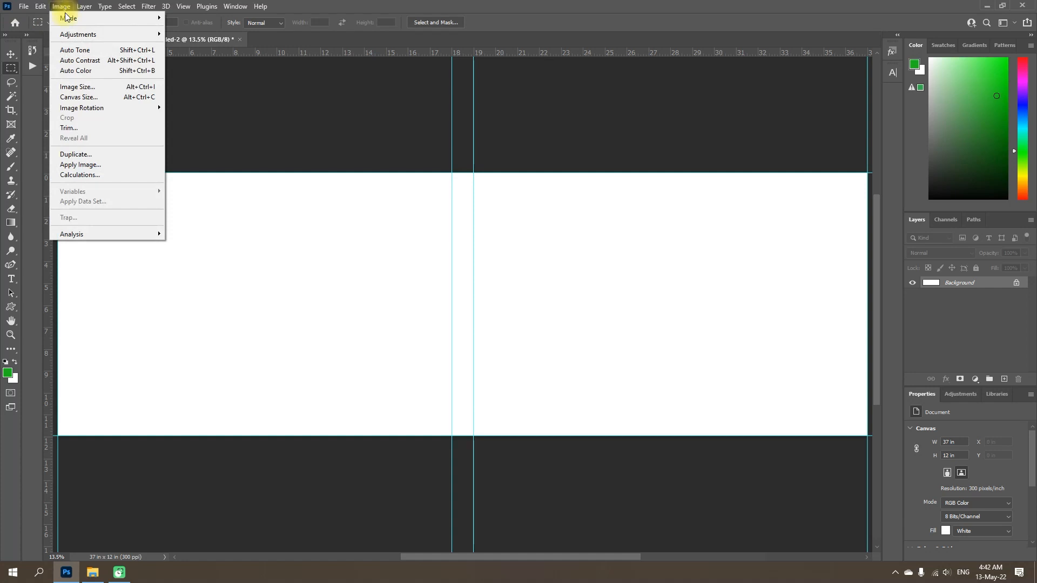
click(79, 99)
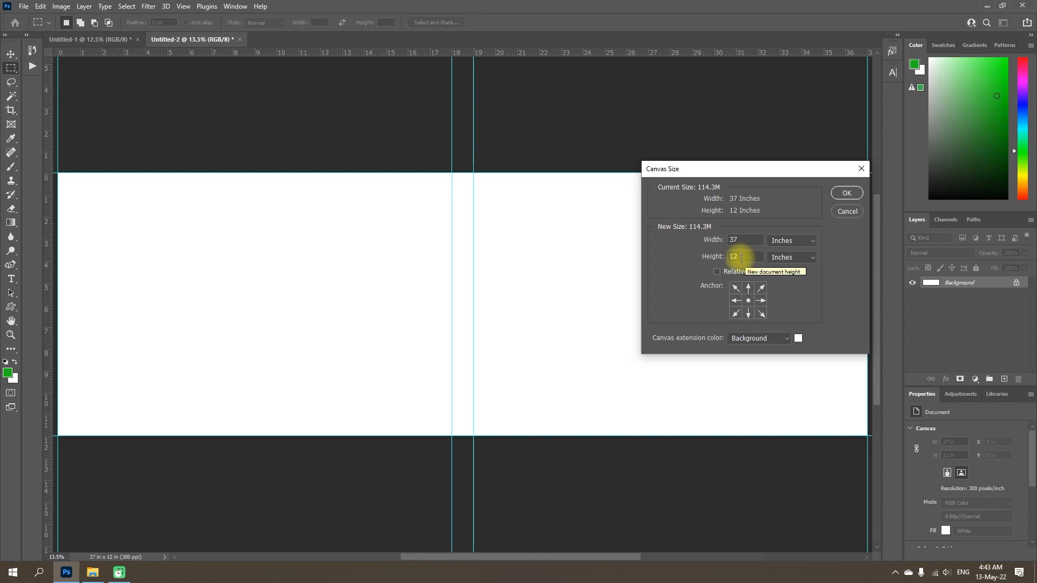
click(734, 258)
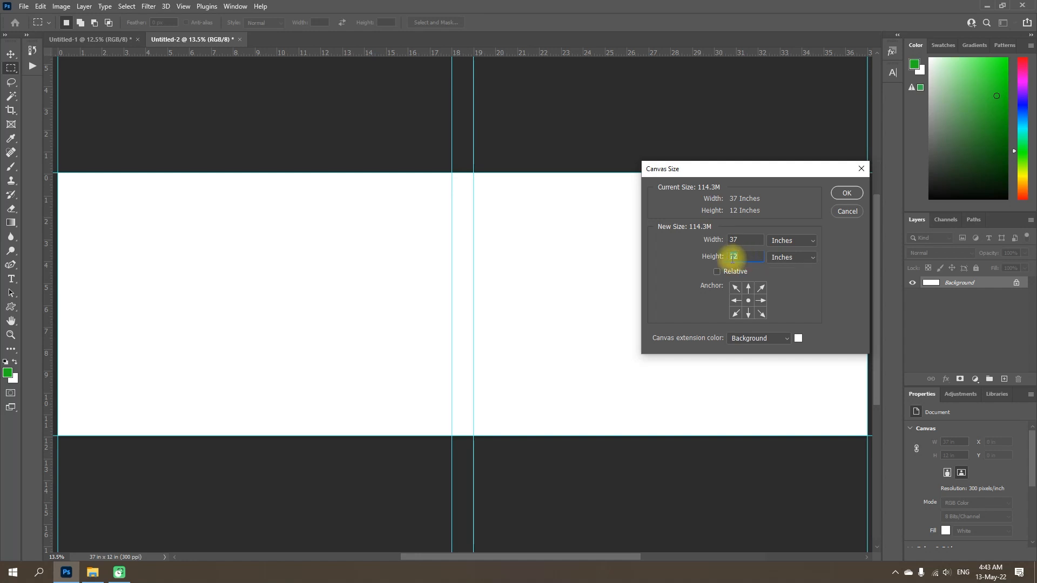
text(14)
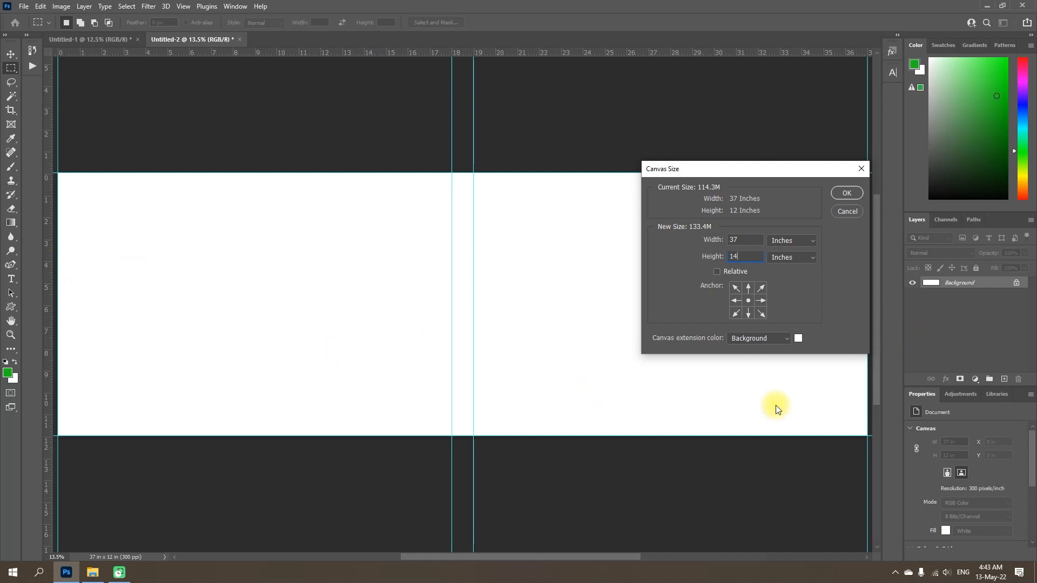
click(740, 239)
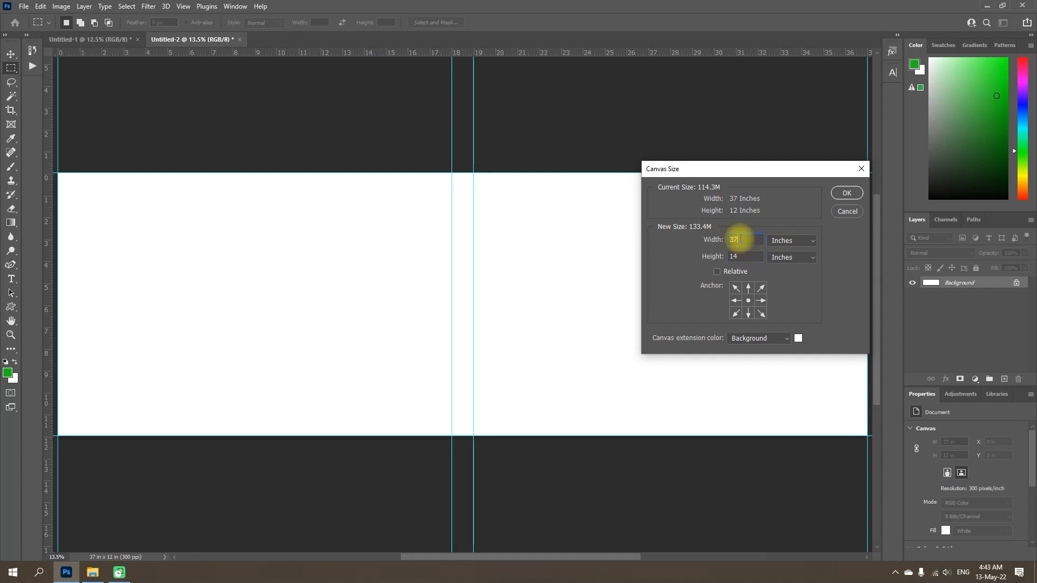
drag(740, 239, 729, 242)
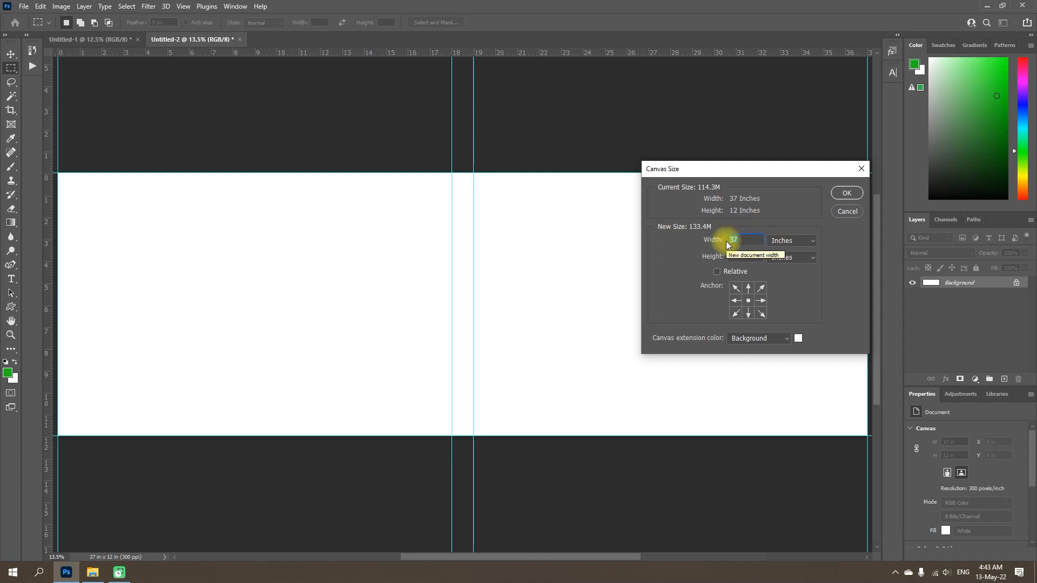
text(39)
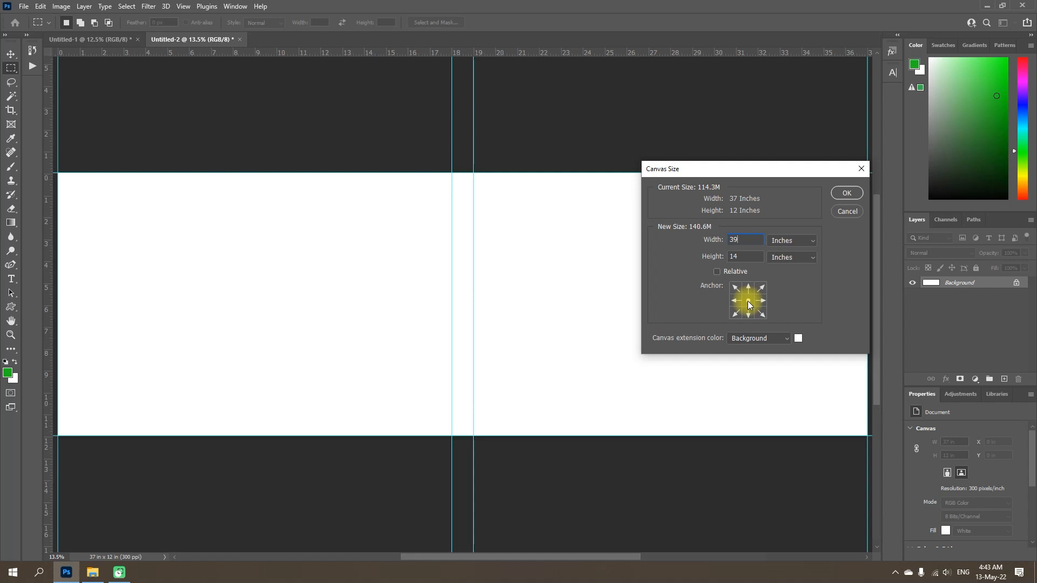
click(847, 194)
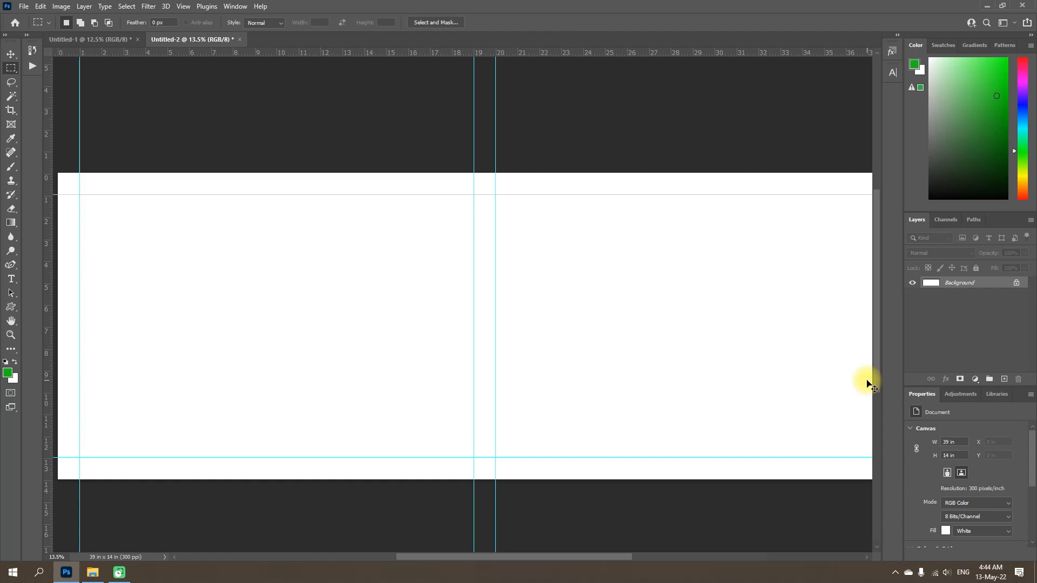
key(ctrl+0)
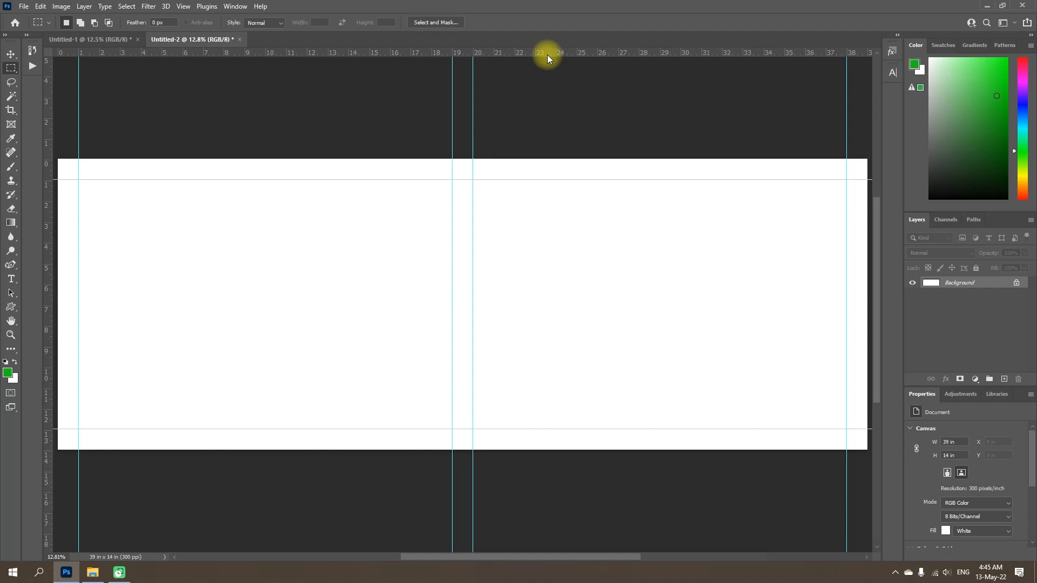
Add a second set of guides just inside the four outer ones, with the top and left ones at about 1.3 in
drag(547, 54, 528, 185)
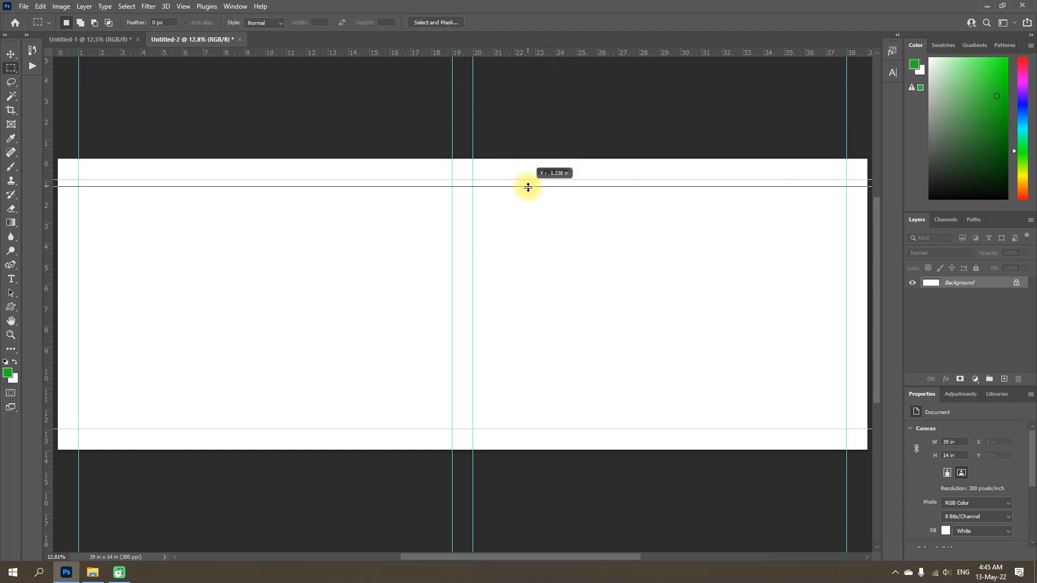
drag(528, 185, 528, 185)
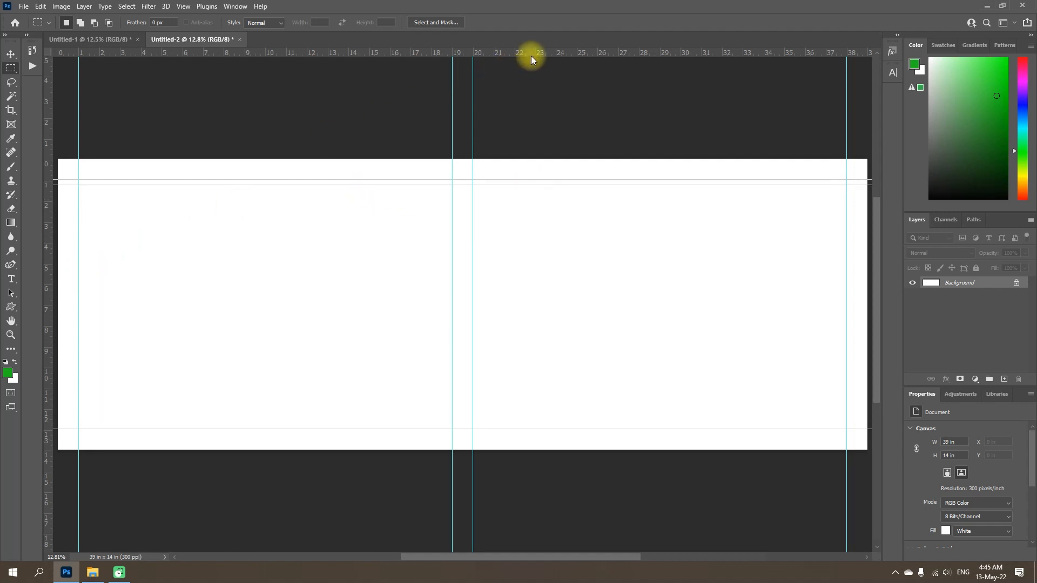
drag(531, 56, 501, 425)
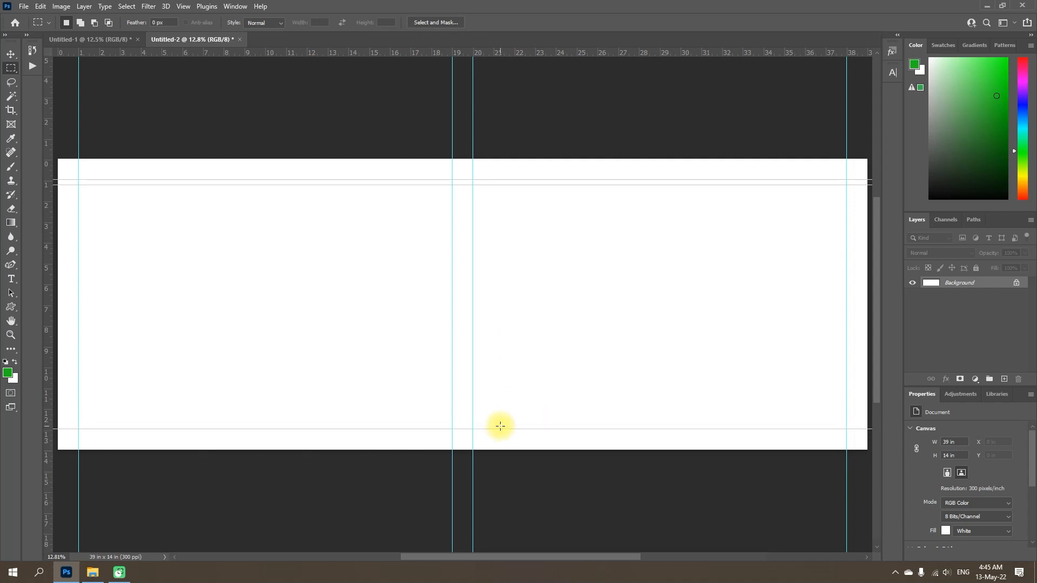
drag(49, 248, 842, 272)
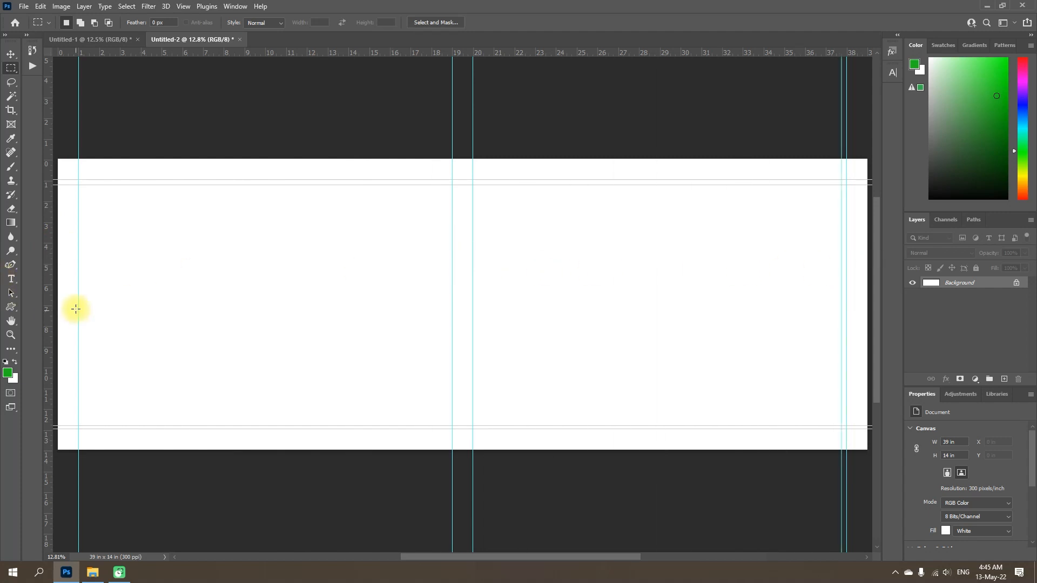
drag(49, 302, 85, 304)
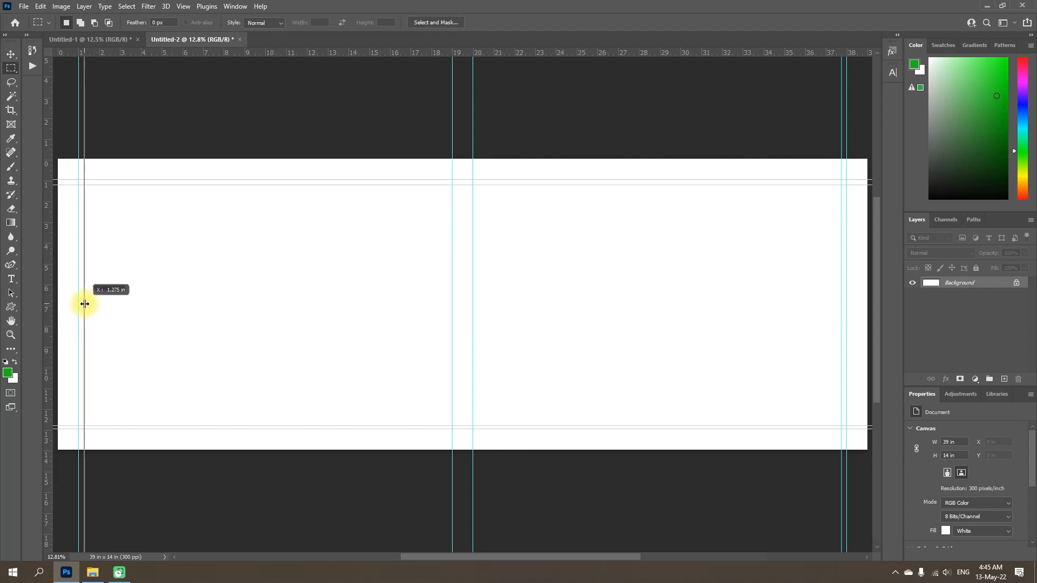
drag(84, 304, 84, 303)
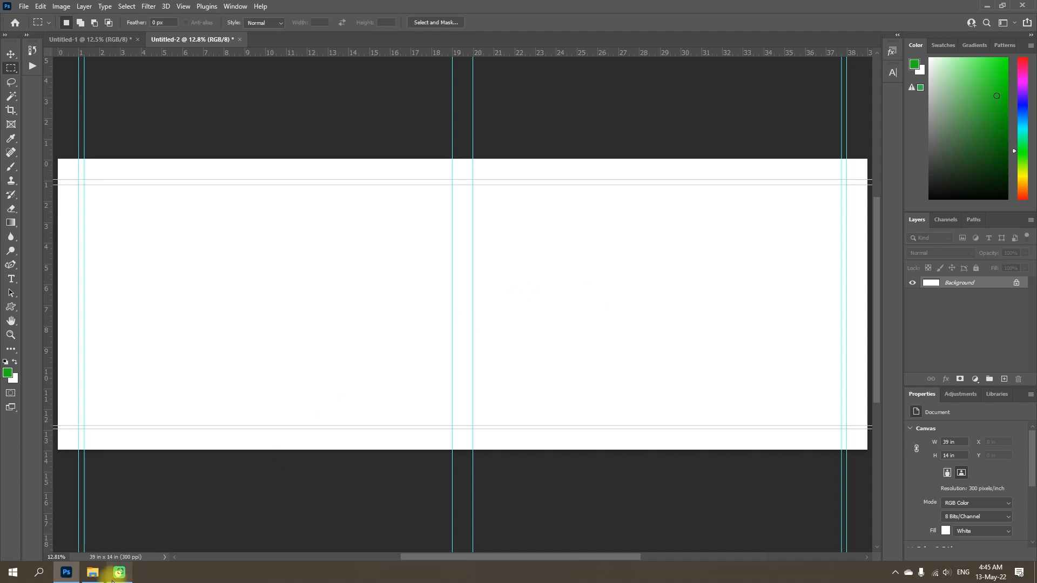
Open the couple photo 2 from the Wedding Cover Design folder with Adobe Photoshop 2021
click(91, 574)
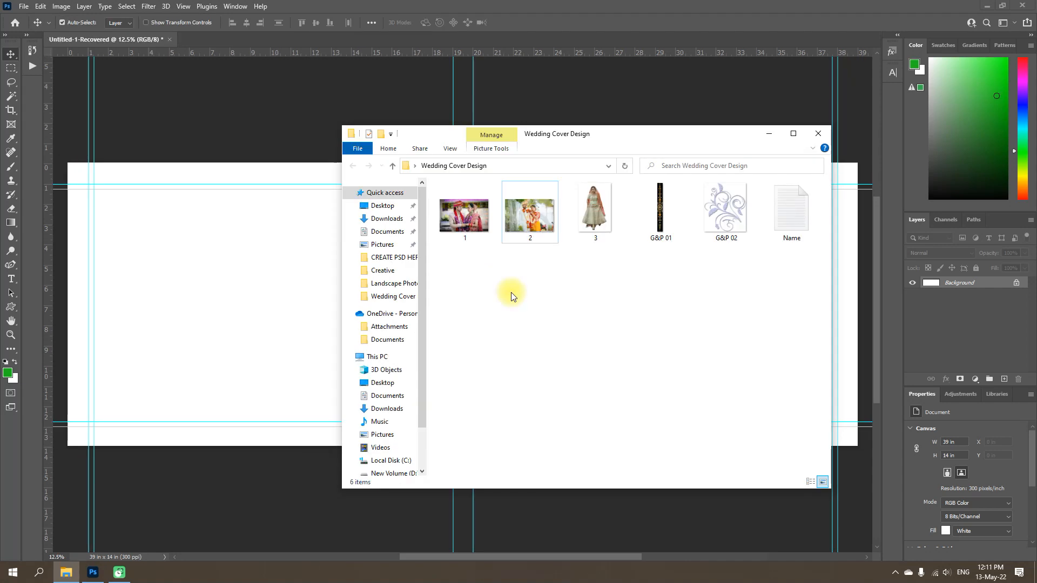
right_click(528, 222)
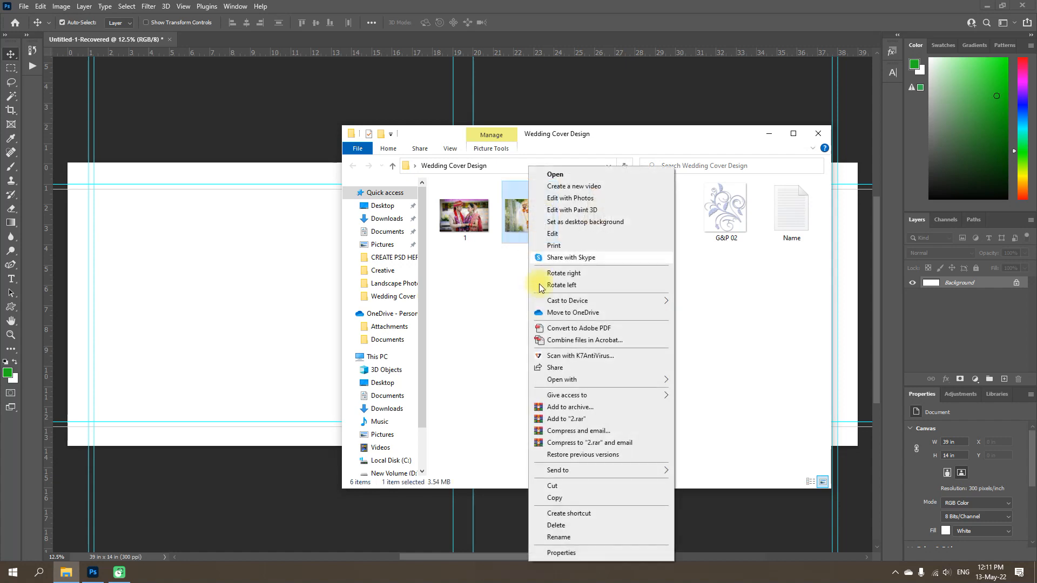
mouse_move(637, 380)
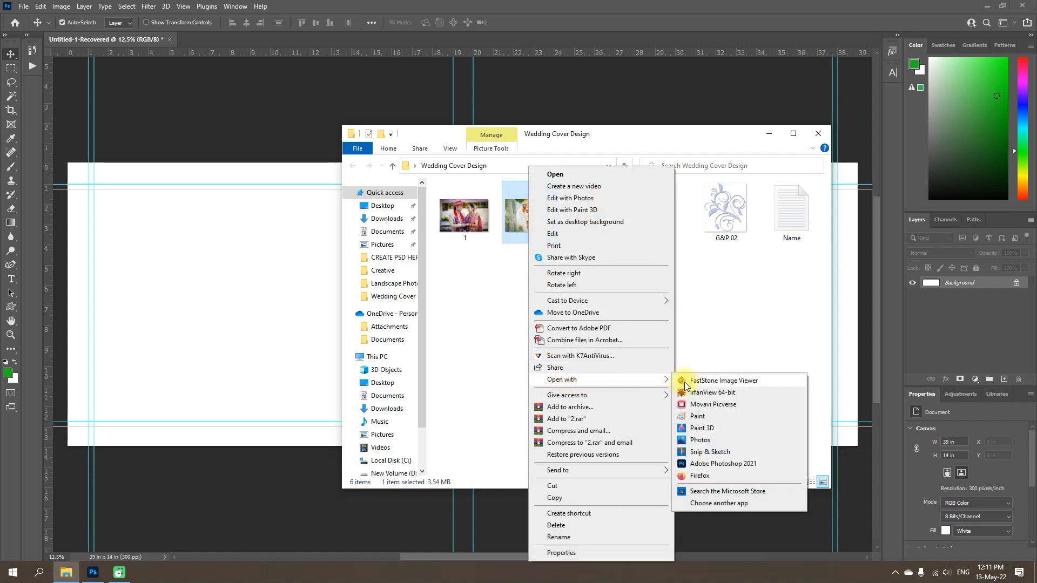
click(706, 465)
key(space)
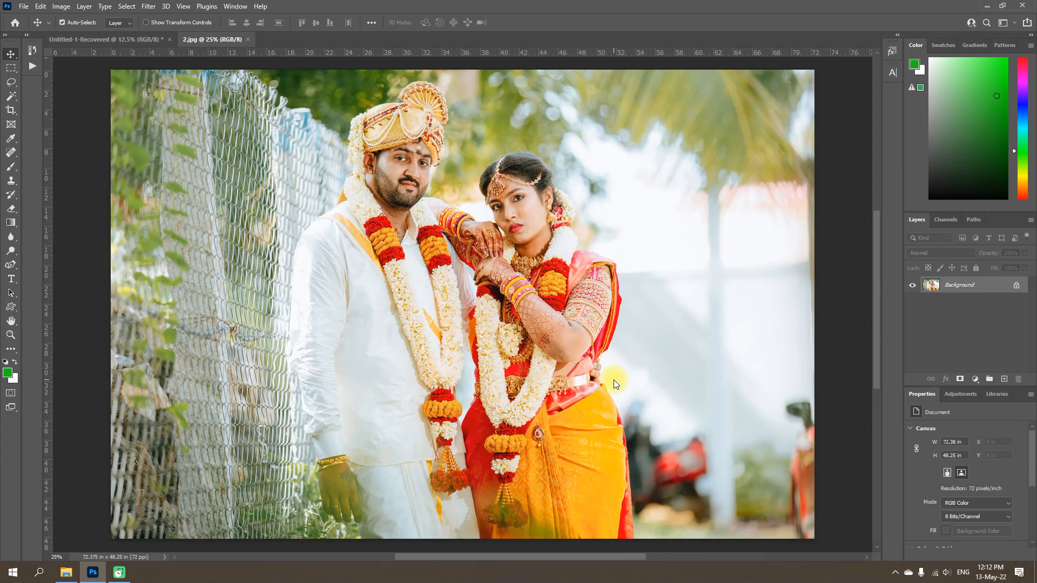
Copy a rectangular patch of the bride's sleeve, about 0.39 × 1.03 in at cover scale, from 2.jpg and paste it into the cover document
click(11, 69)
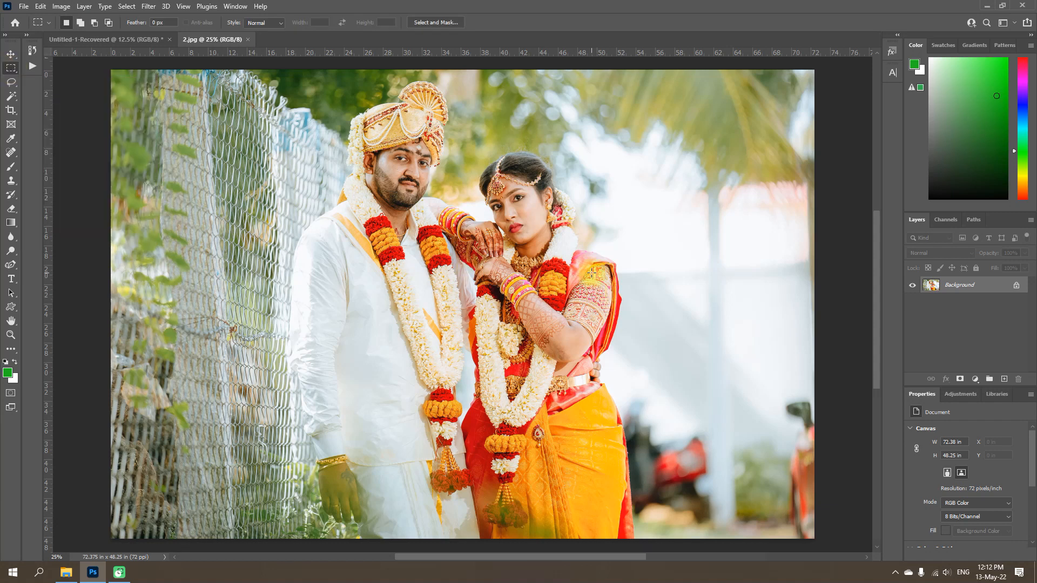
drag(589, 275, 607, 313)
key(ctrl+c)
key(ctrl+w)
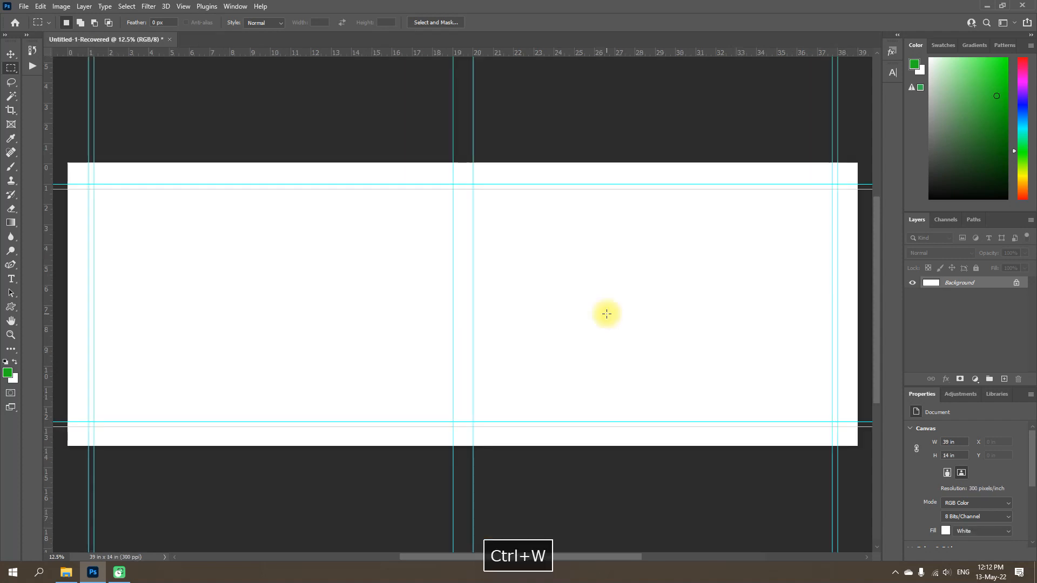
key(v)
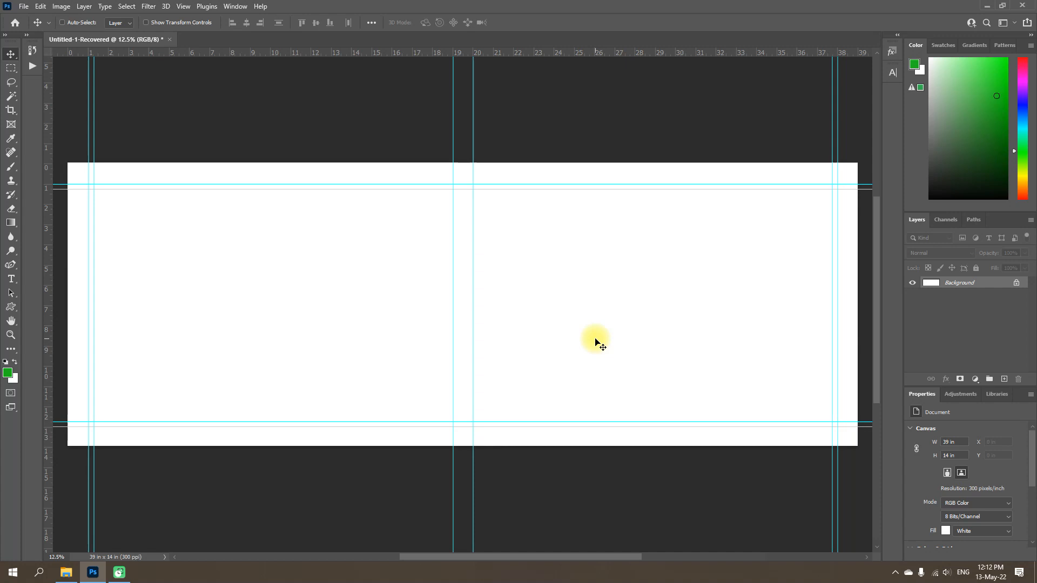
key(ctrl+v)
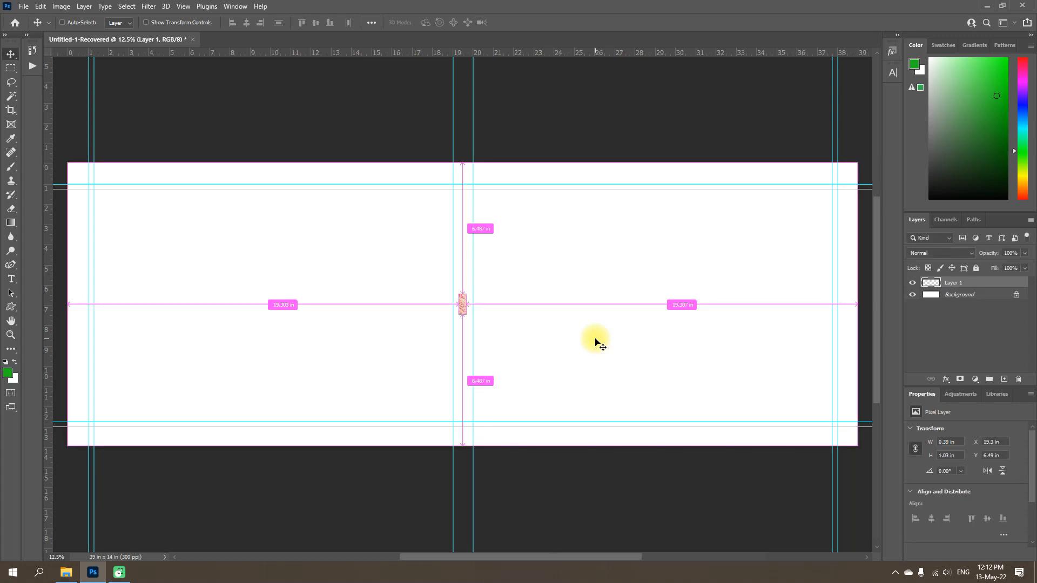
Stretch the pasted sleeve patch non-proportionally to cover the whole canvas, about 39.58 in wide and 14.31 in high
key(ctrl+t)
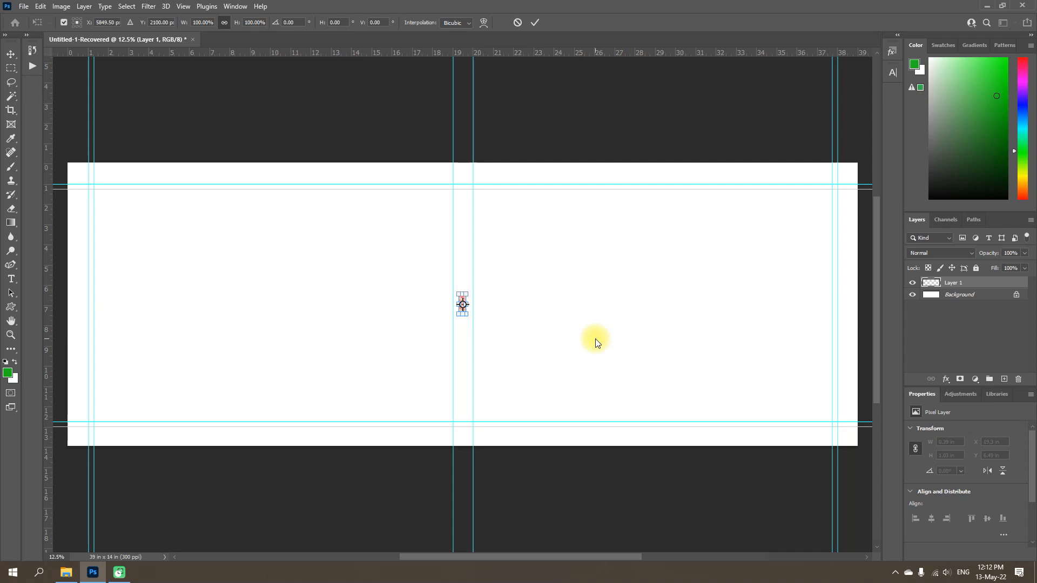
drag(467, 317, 690, 398)
drag(527, 315, 135, 185)
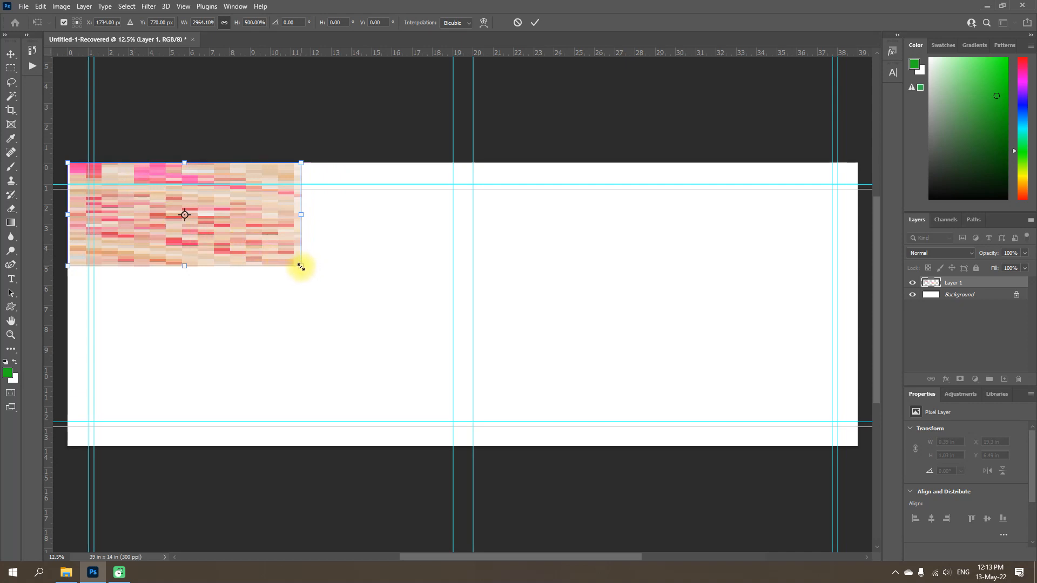
drag(299, 267, 861, 452)
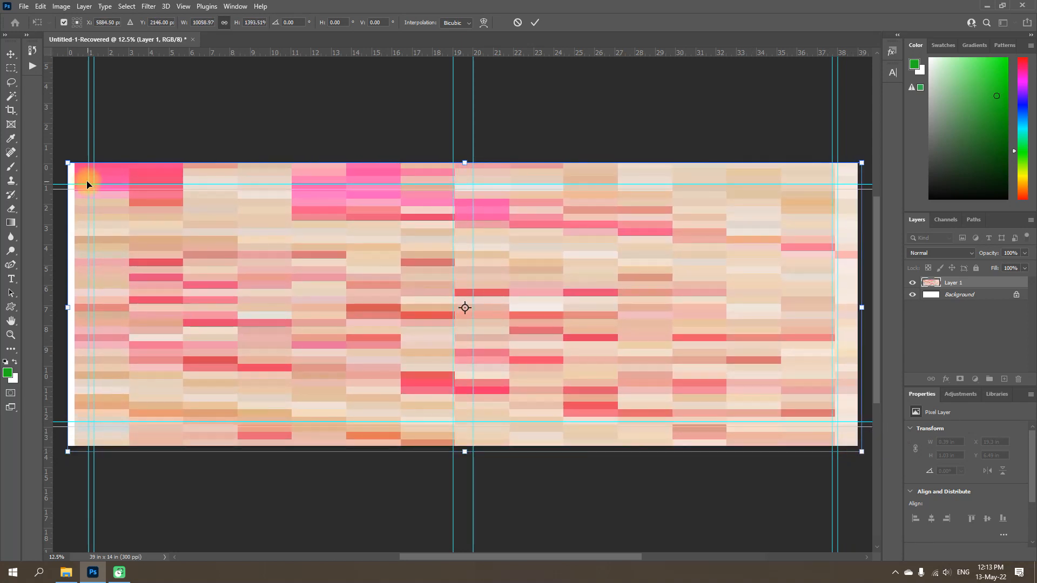
drag(67, 163, 60, 163)
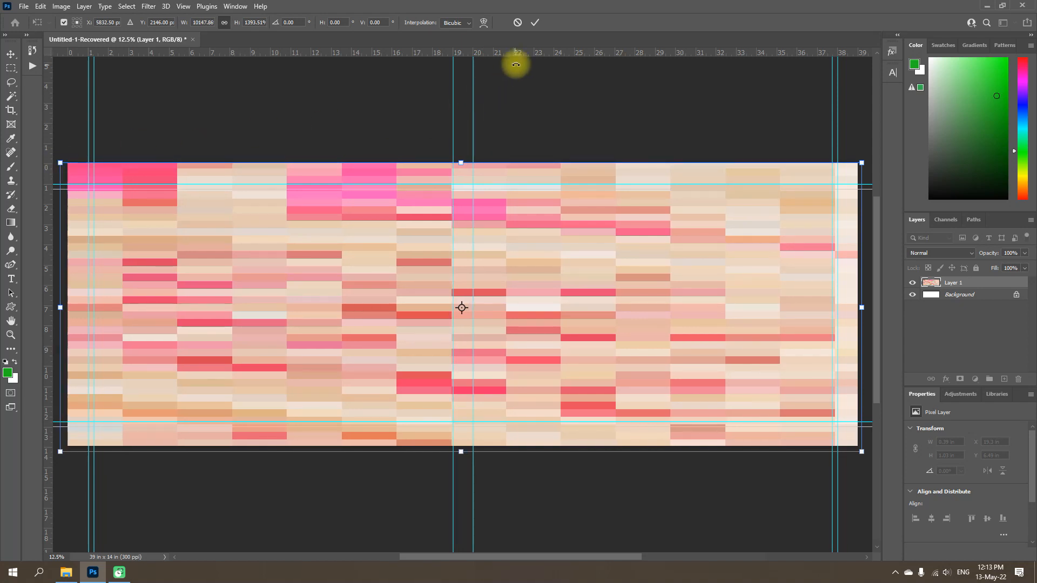
click(535, 24)
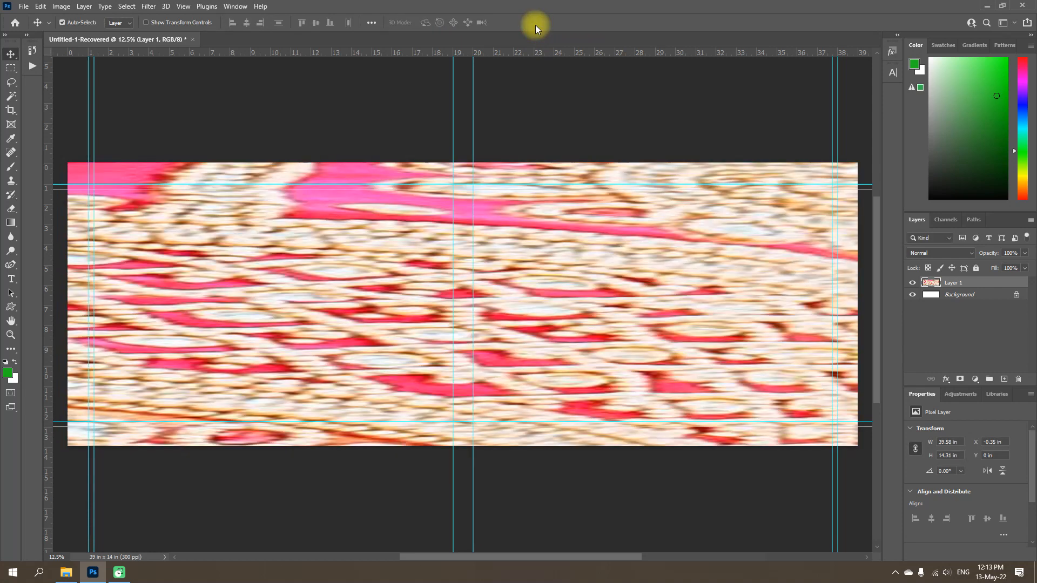
Apply a Gaussian Blur with a radius of about 100 pixels to the stretched sleeve layer and lock the layer
click(149, 7)
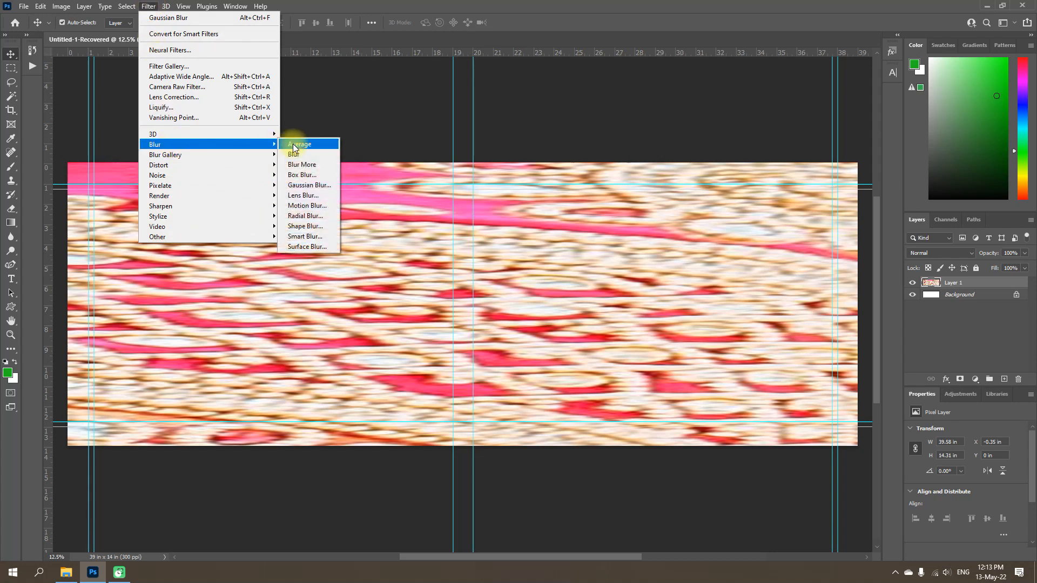
click(309, 185)
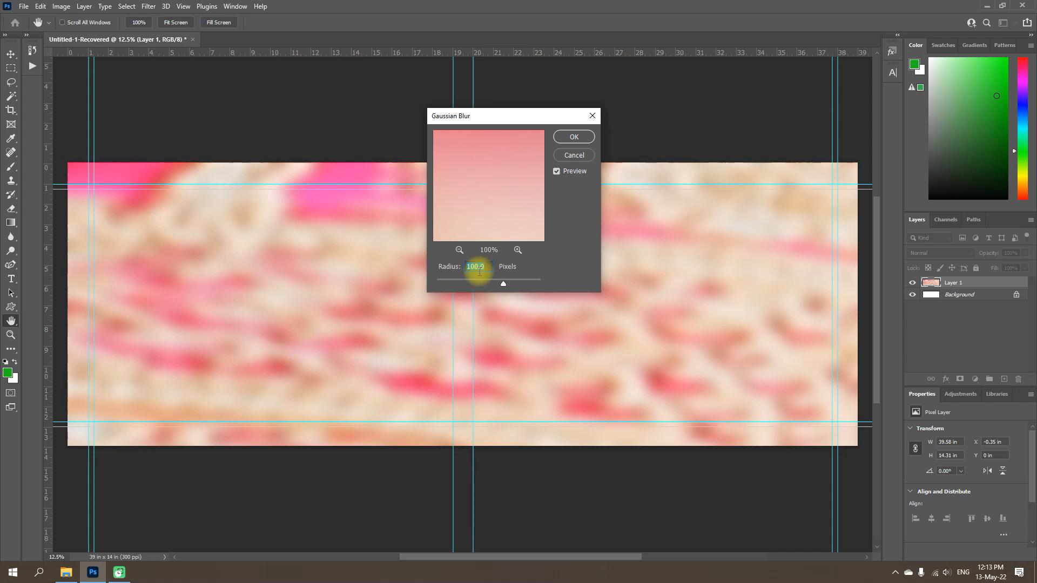
click(585, 138)
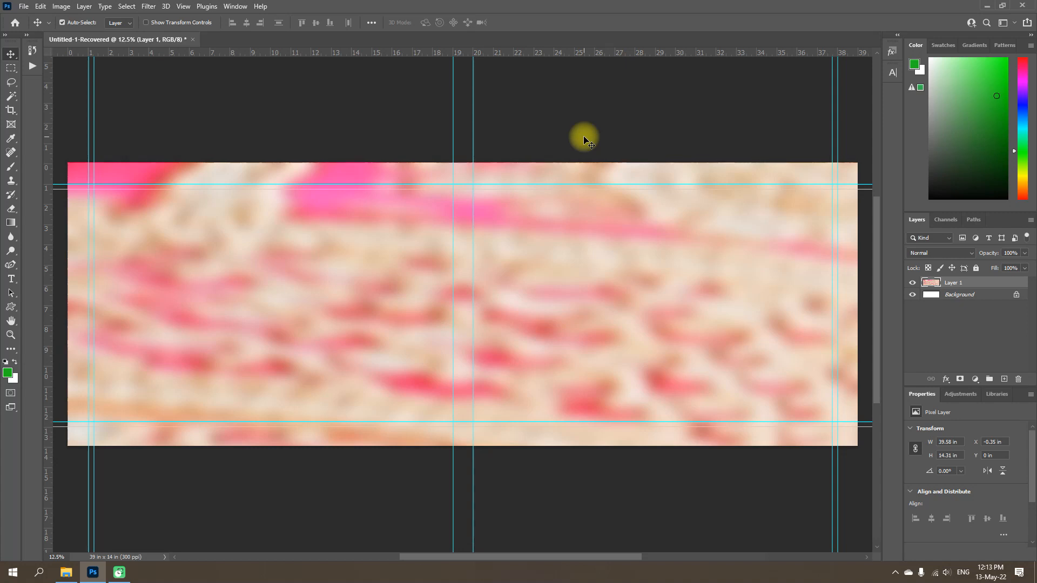
click(977, 269)
Place the G&P 01 ornament from the Wedding Cover Design folder in the cover, just right of the spine guides
mouse_move(66, 571)
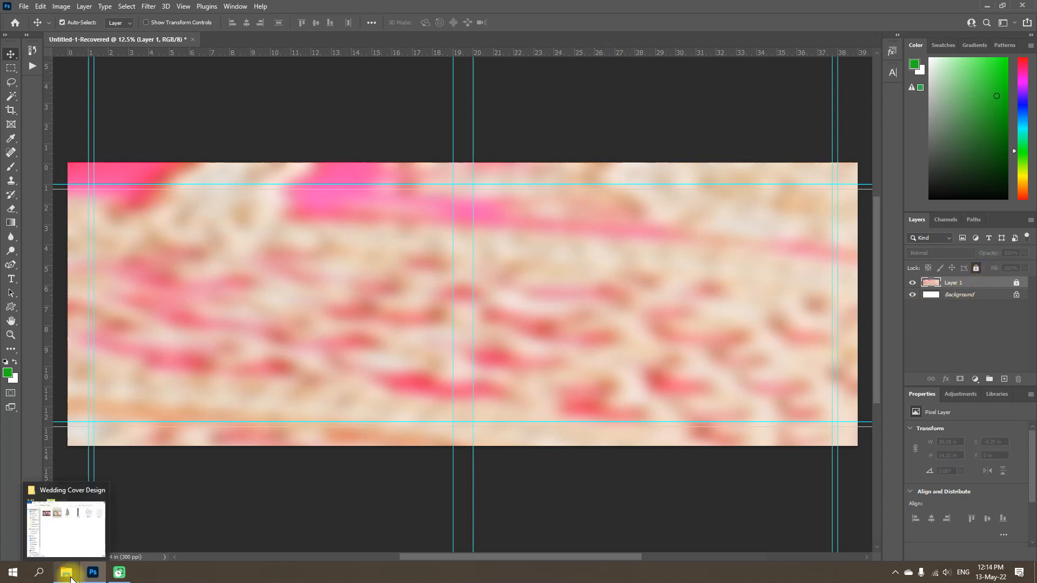
click(60, 552)
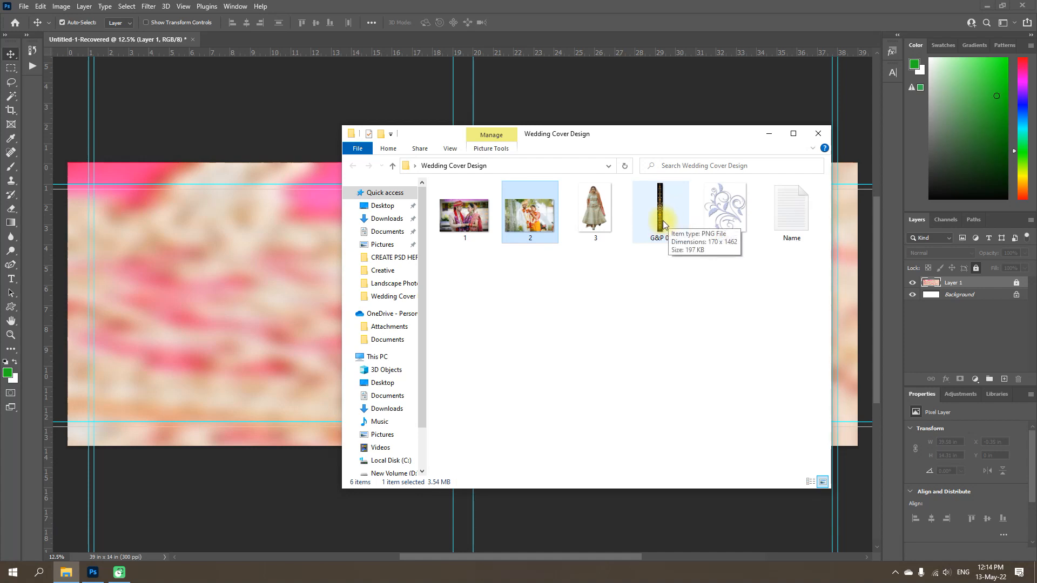
drag(662, 216, 269, 342)
key(space)
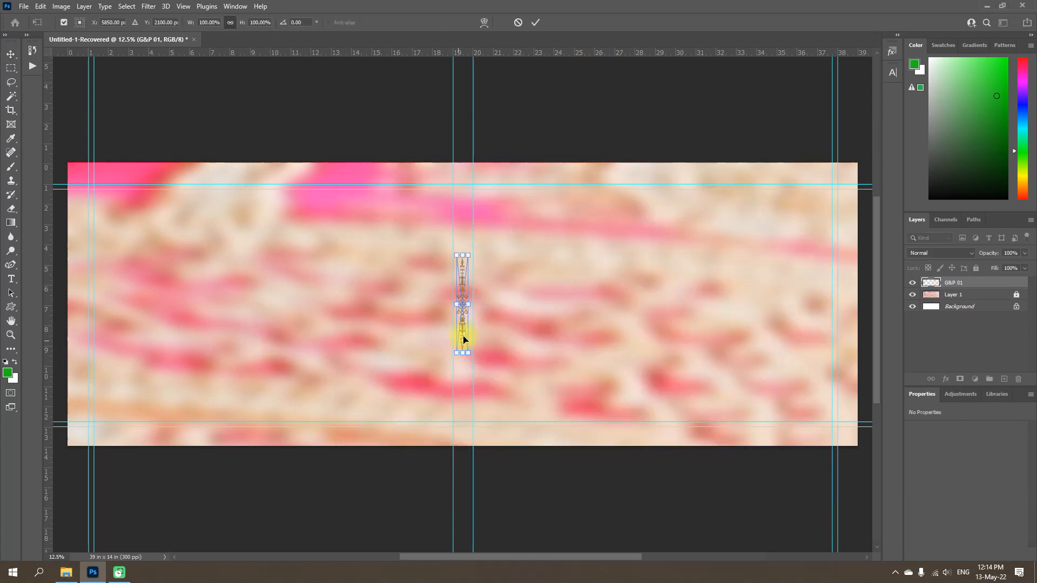
drag(461, 324, 491, 283)
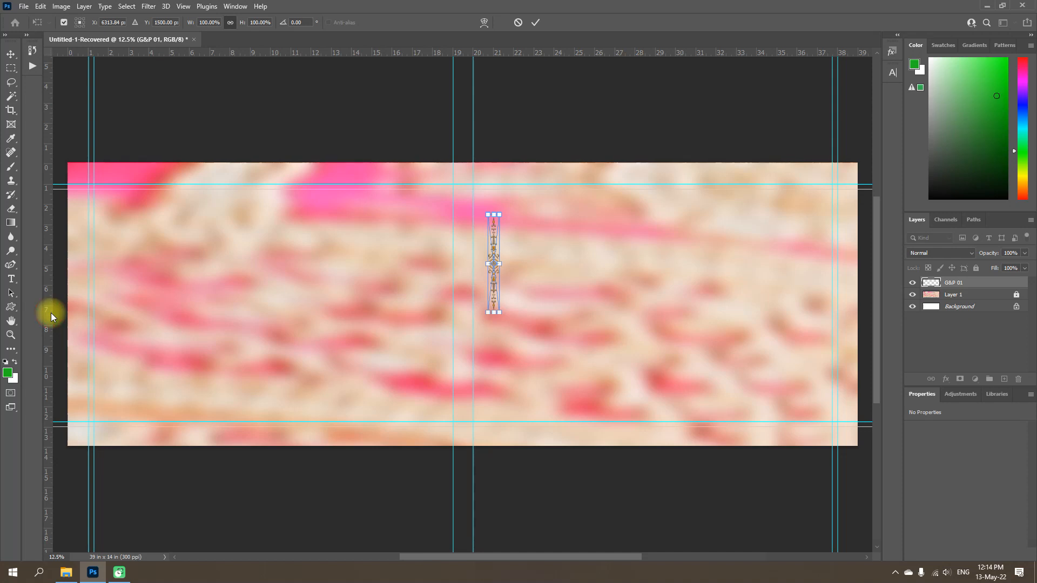
Add vertical guides just outside the two spine guides, at about 20.29 in and 18.77 in
drag(51, 313, 480, 355)
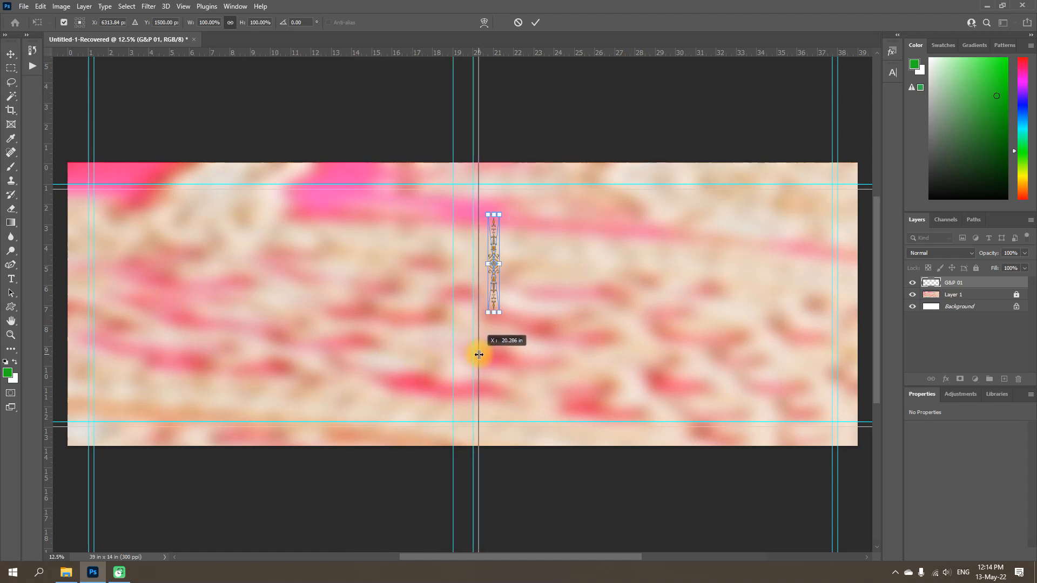
drag(479, 355, 478, 355)
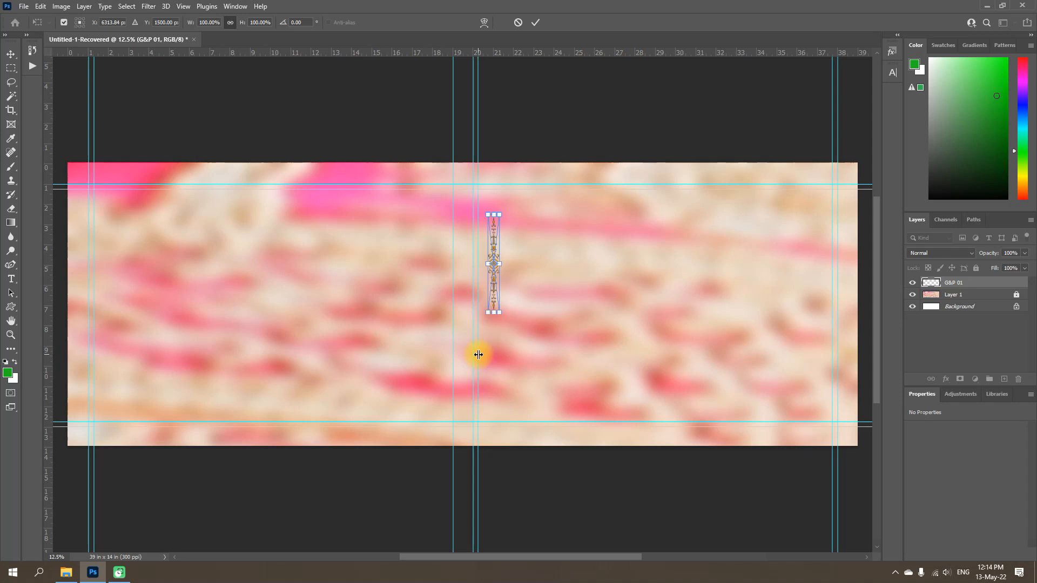
drag(51, 329, 448, 337)
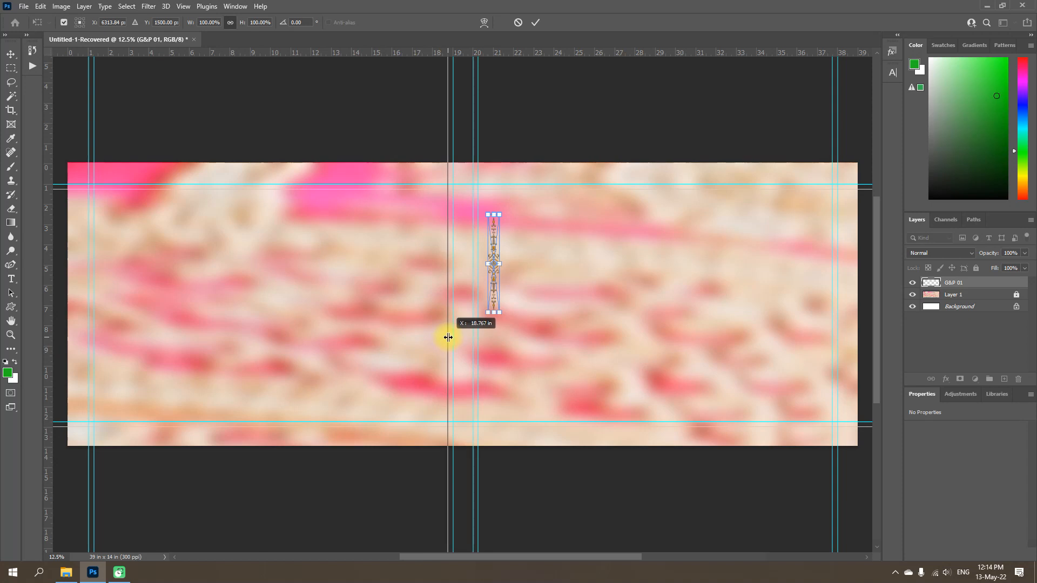
drag(448, 337, 448, 338)
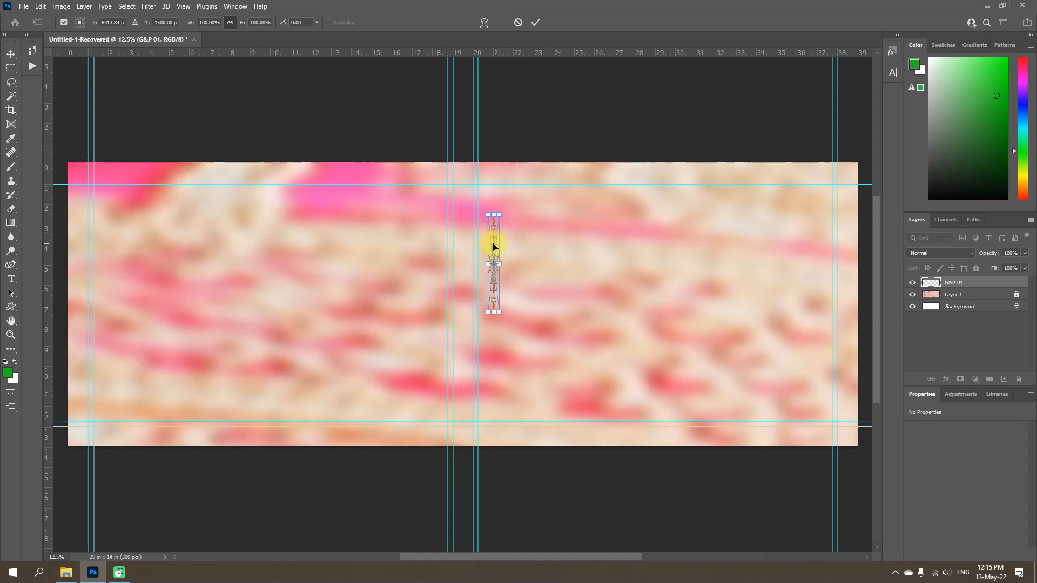
Align the ornament with the new right spine guide and inner top guide, and duplicate it directly below, at about Y 6.22 in
drag(492, 247, 487, 227)
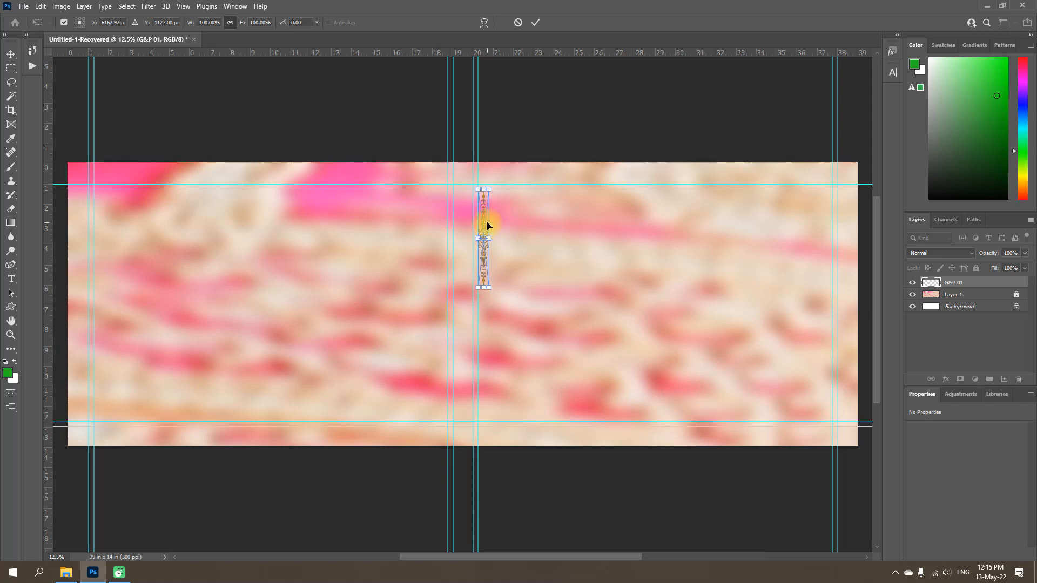
click(535, 23)
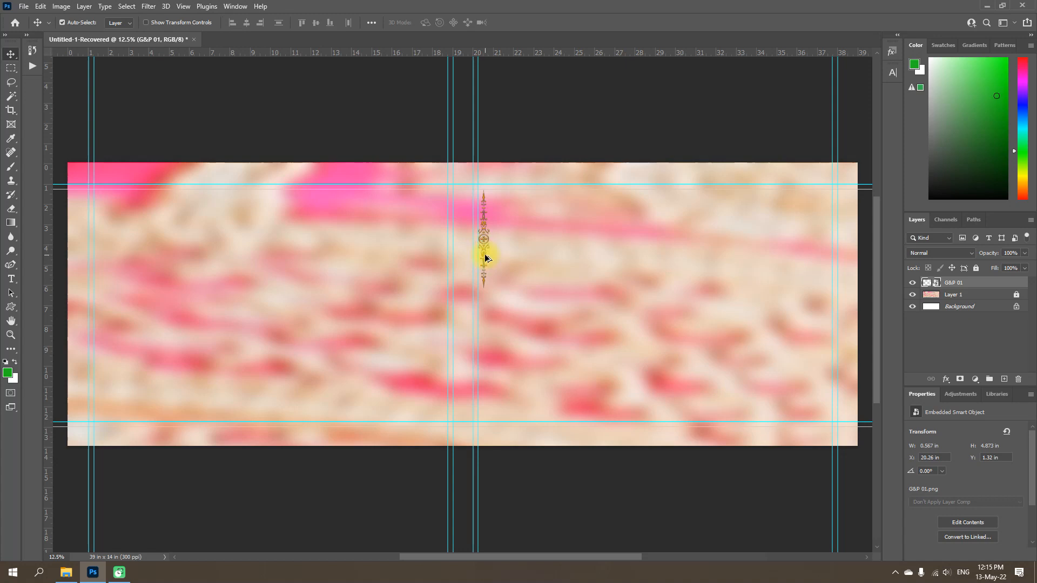
drag(485, 258, 488, 357)
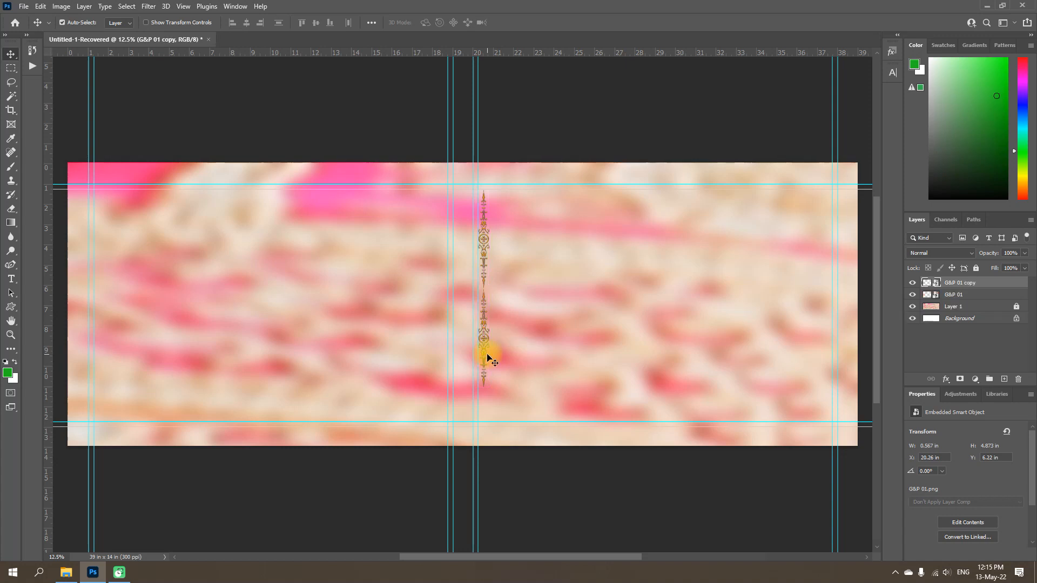
Merge the two ornament layers and stretch the strip down to the upper of the two bottom guides, about 11.49 in high
shift+click(972, 297)
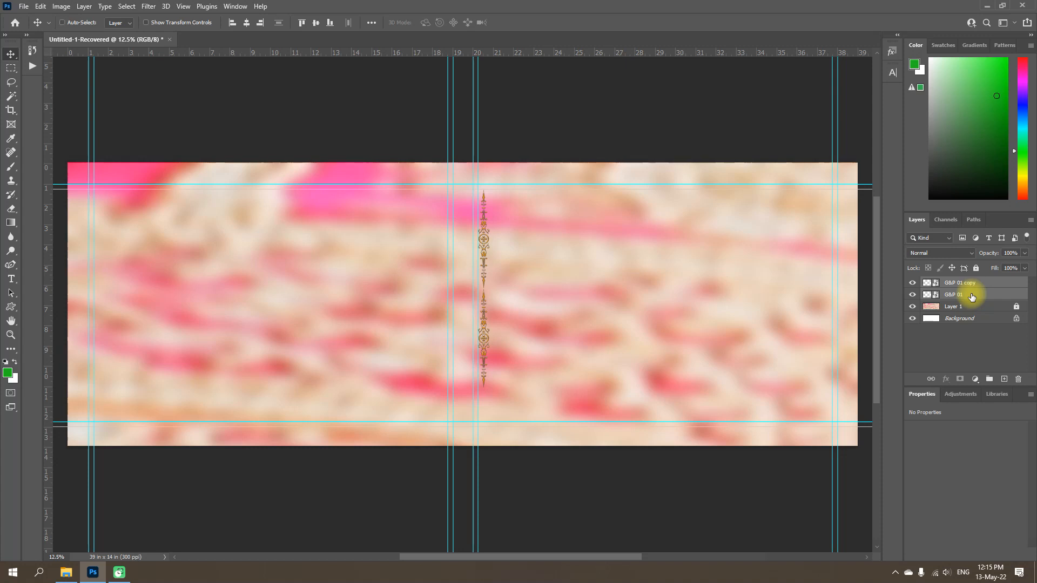
key(ctrl+e)
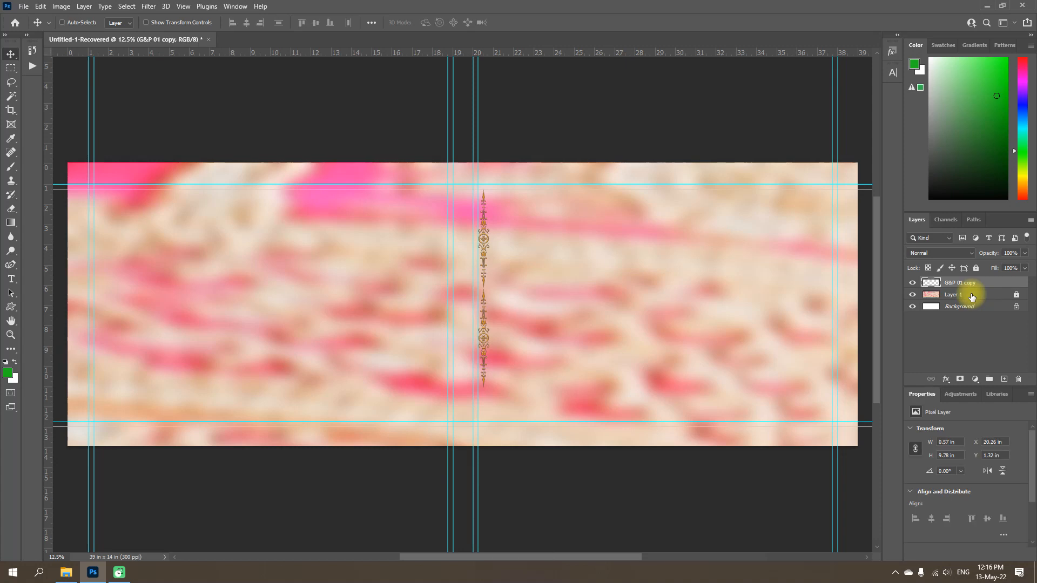
key(ctrl+t)
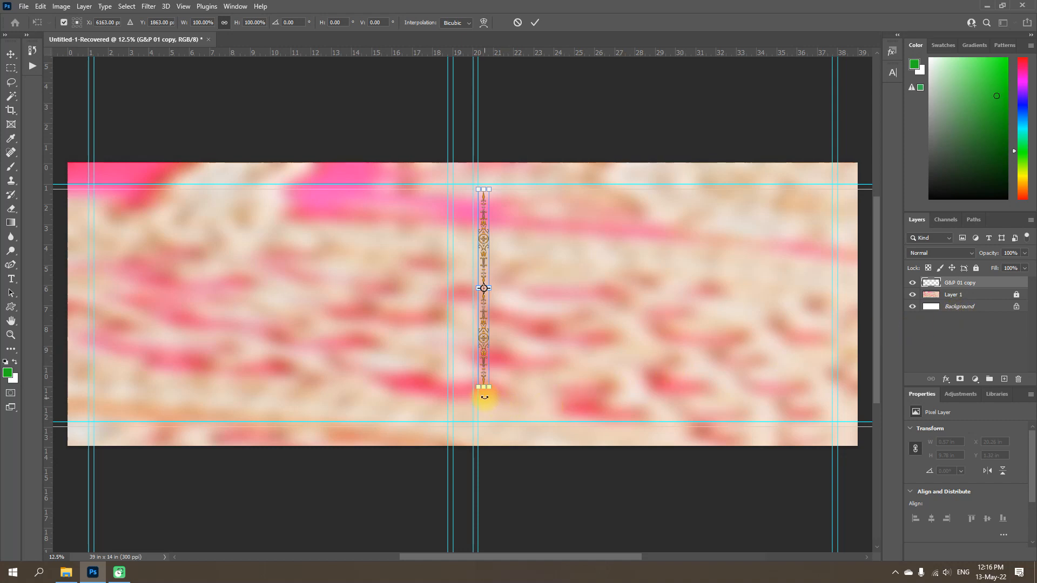
drag(485, 387, 483, 421)
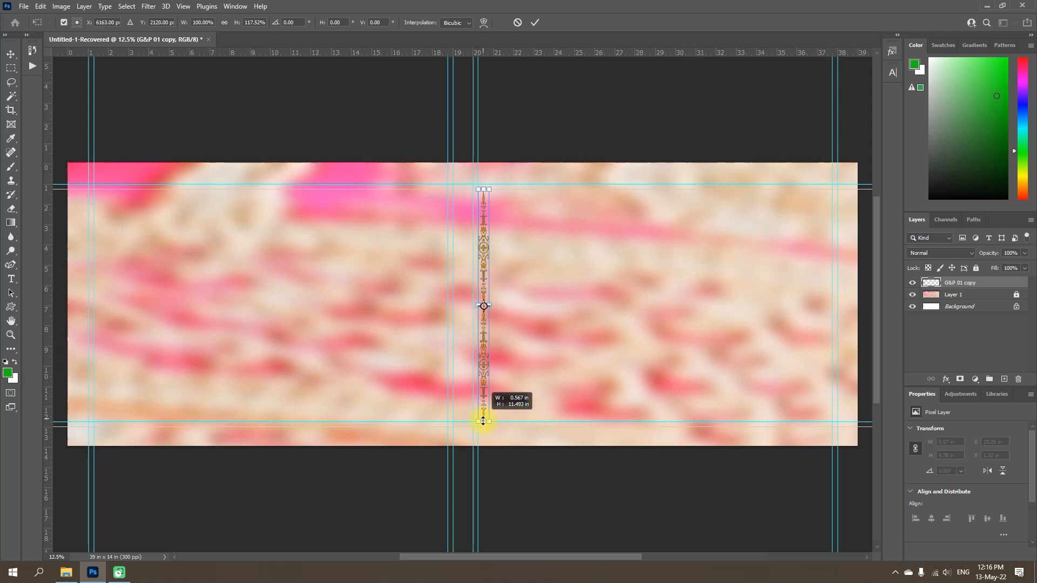
drag(484, 421, 483, 422)
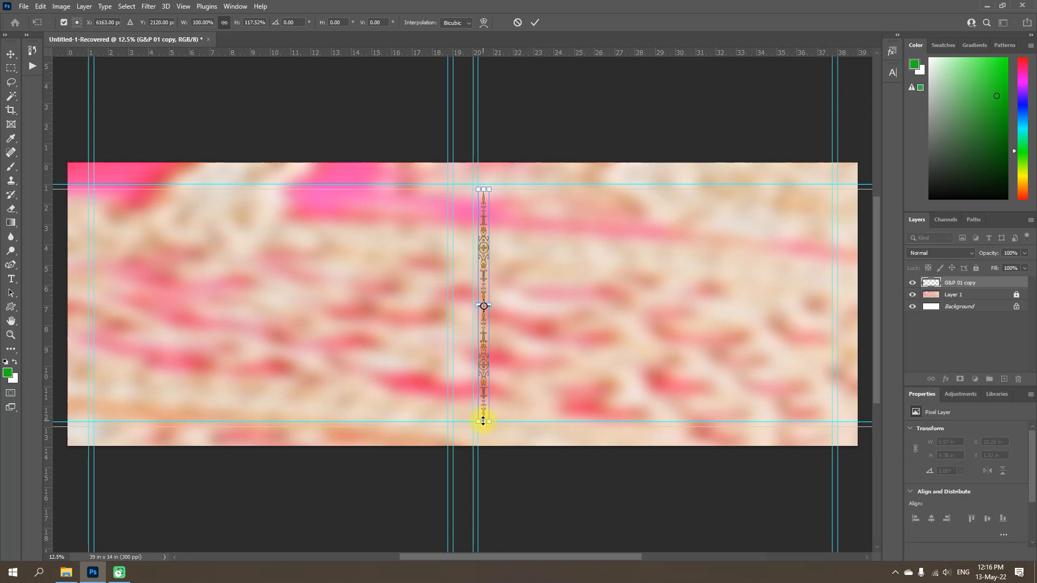
click(536, 23)
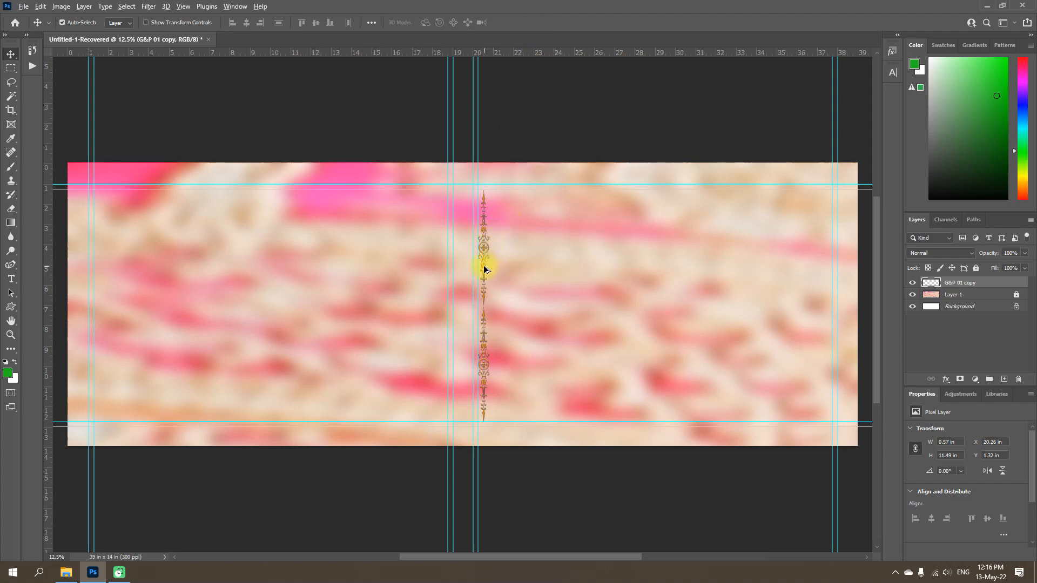
Duplicate the ornament strip to the front cover's right inner guide, and duplicate it again midway between the two strips
drag(484, 268, 823, 268)
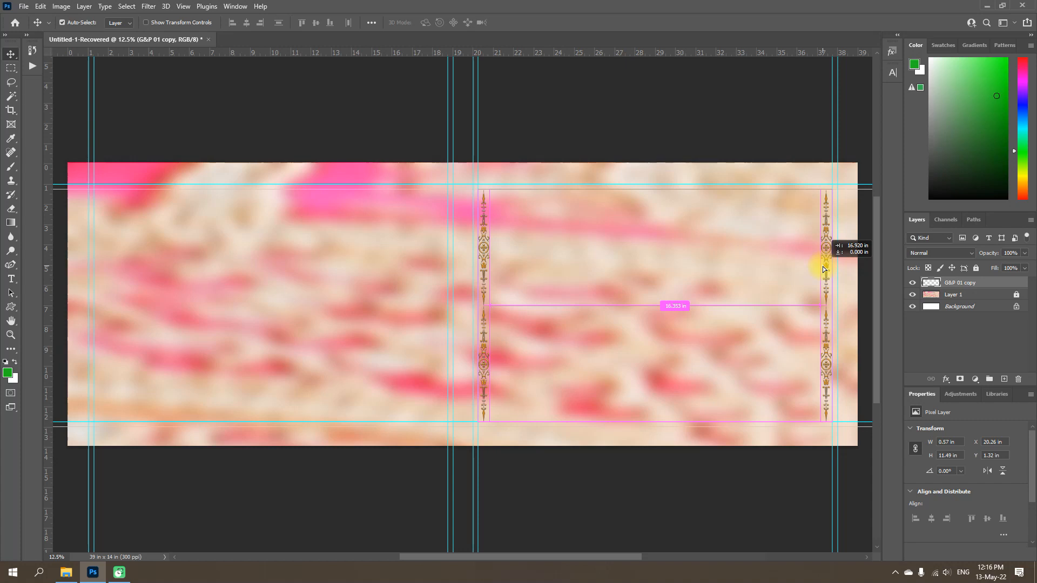
drag(823, 269, 823, 268)
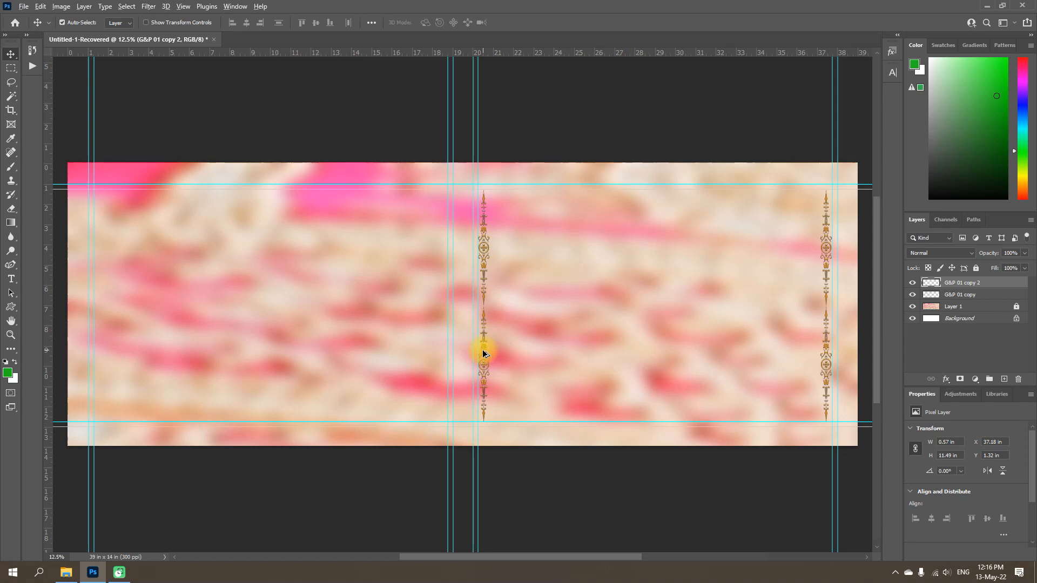
drag(484, 342, 653, 342)
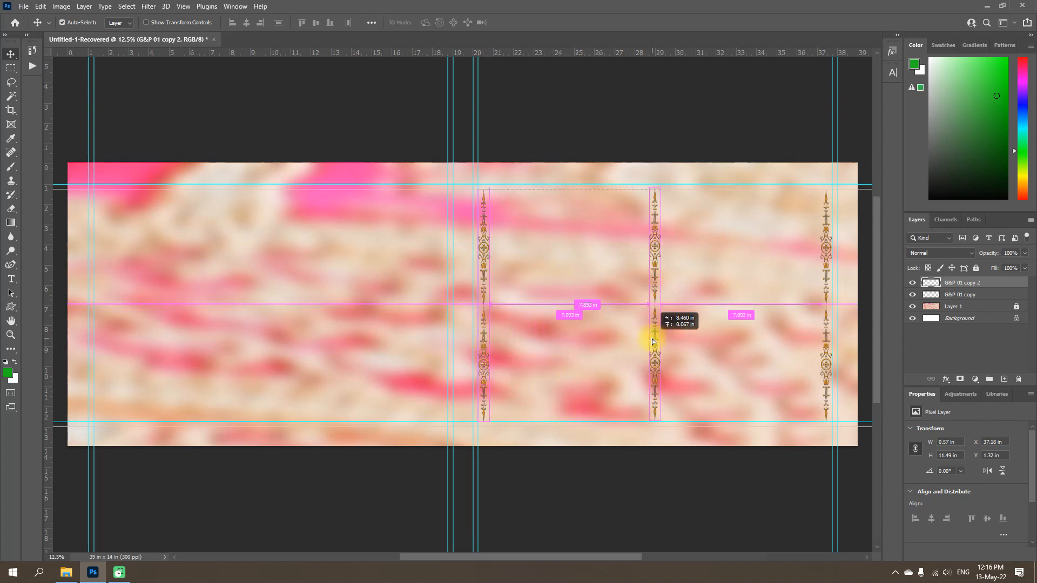
drag(652, 342, 652, 342)
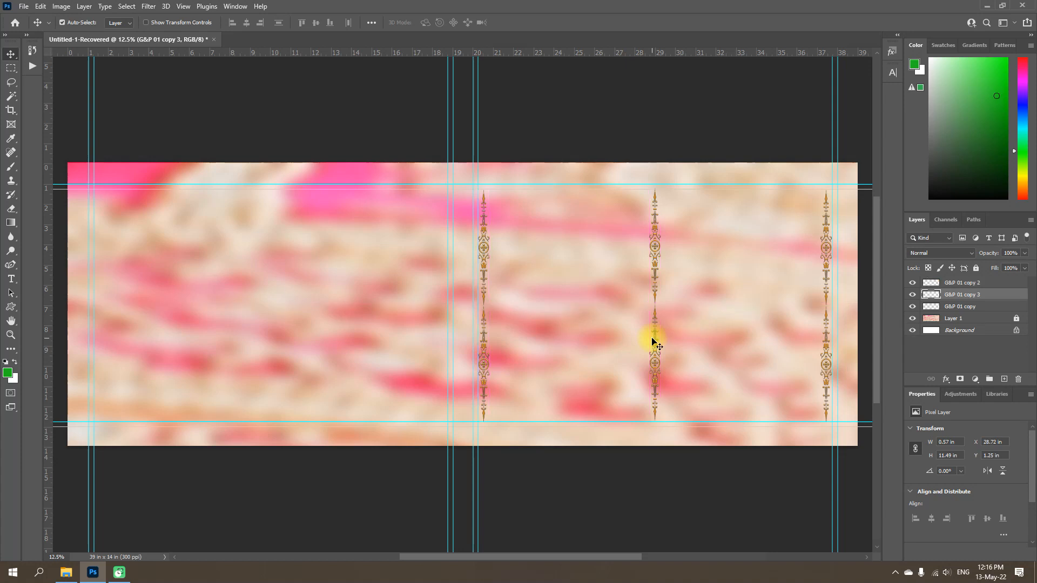
Rotate the middle ornament strip 90° counterclockwise and move it to the frame's top edge, at X 20.54 in, Y 1.04 in
key(ctrl)
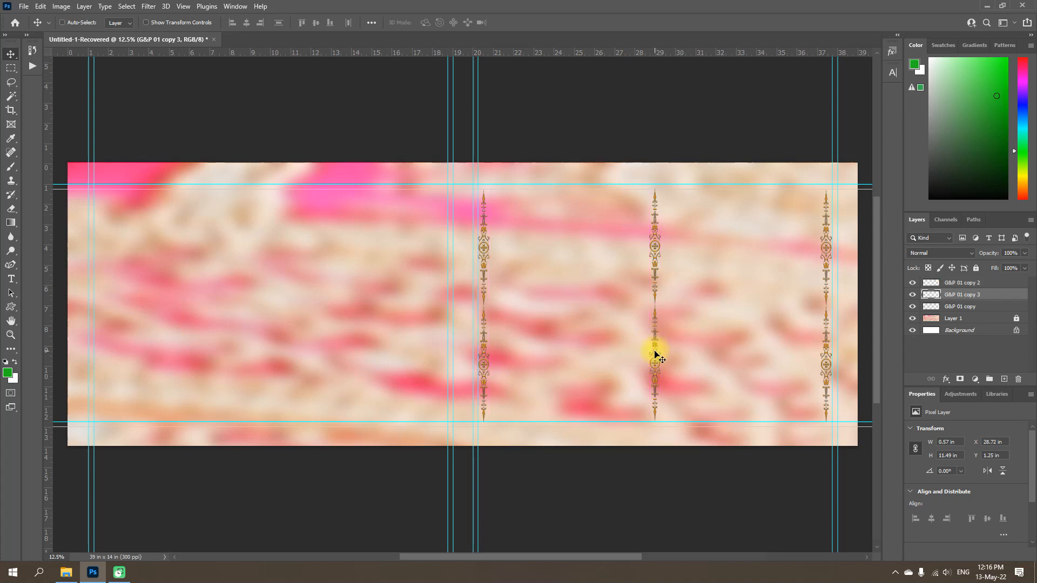
key(ctrl+t)
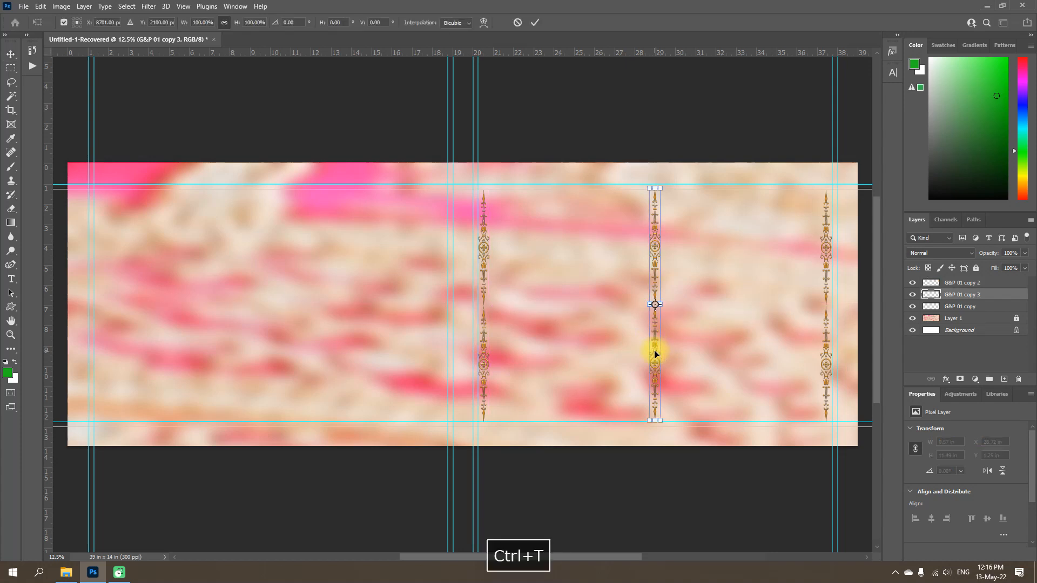
right_click(657, 360)
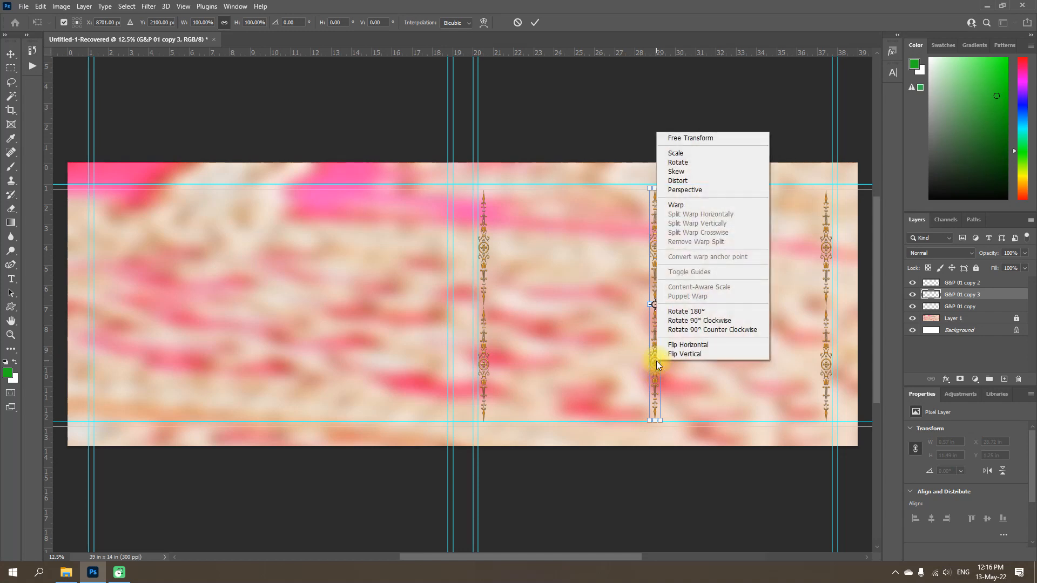
click(729, 332)
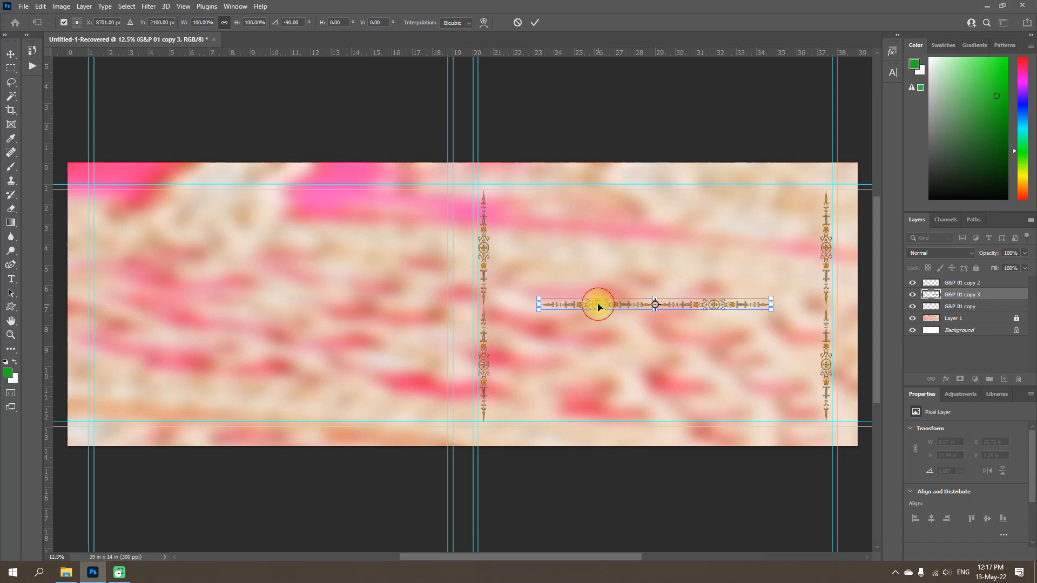
drag(598, 308, 544, 192)
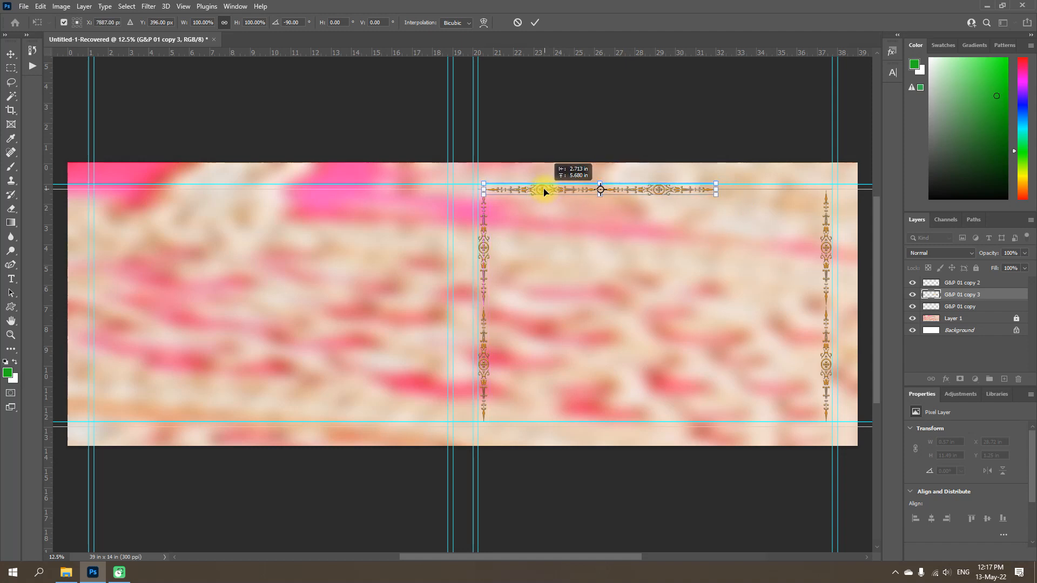
drag(544, 192, 544, 193)
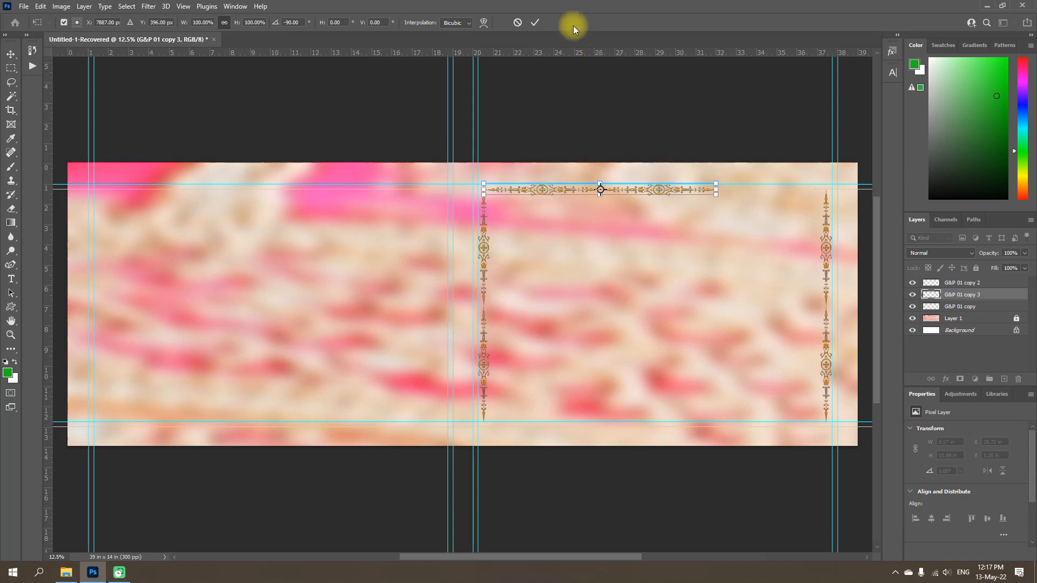
click(536, 22)
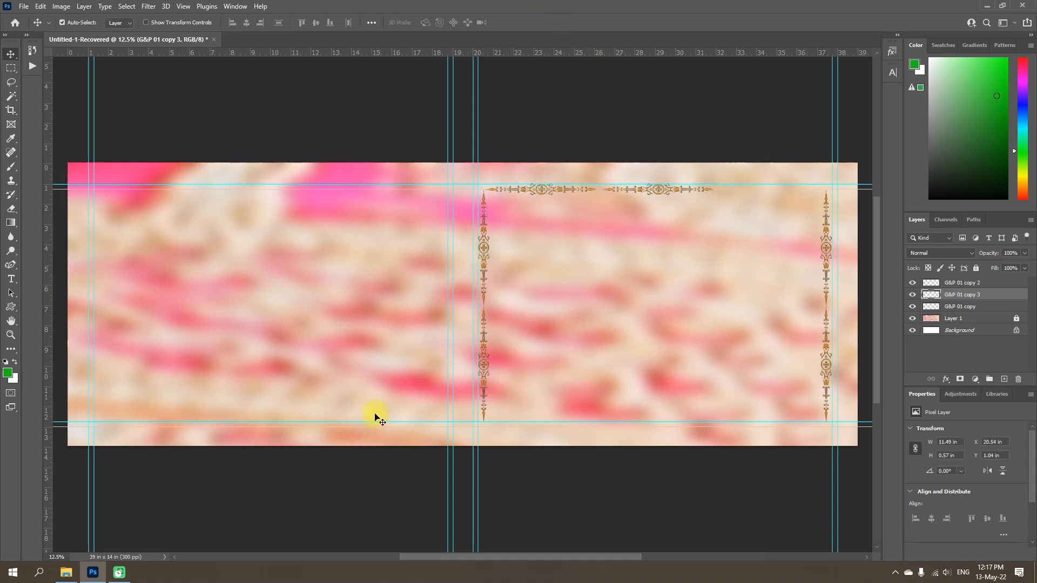
Place the G&P 01 ornament image from the Wedding Cover Design folder and move it inside the front cover frame
click(64, 573)
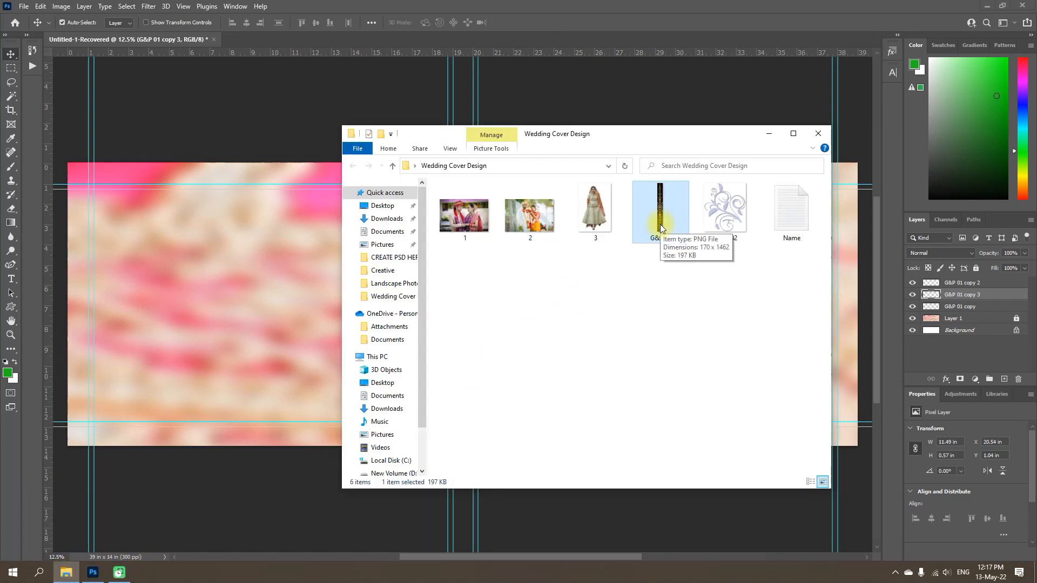
drag(661, 227, 470, 327)
key(space)
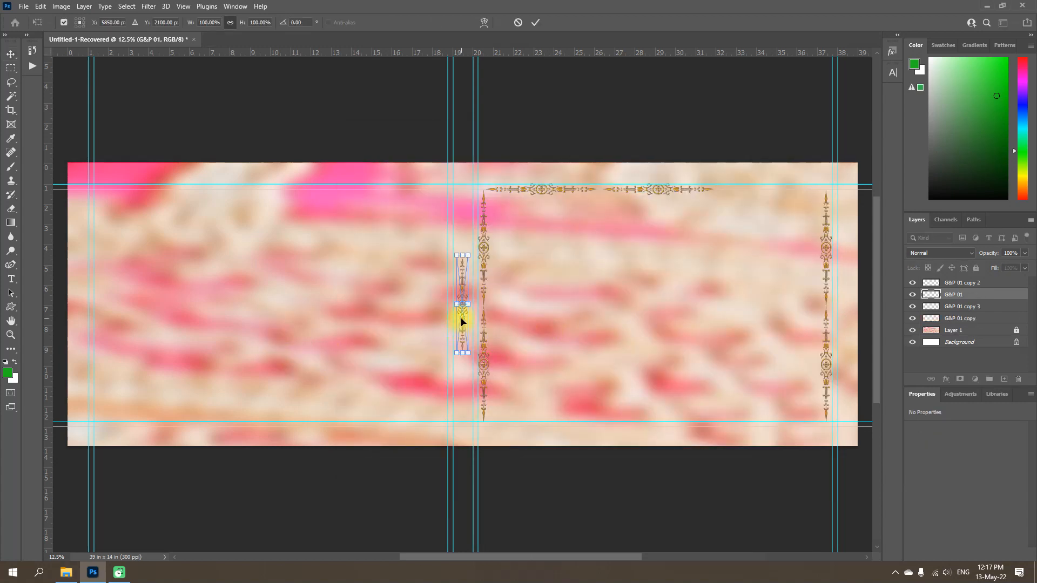
drag(462, 323, 703, 311)
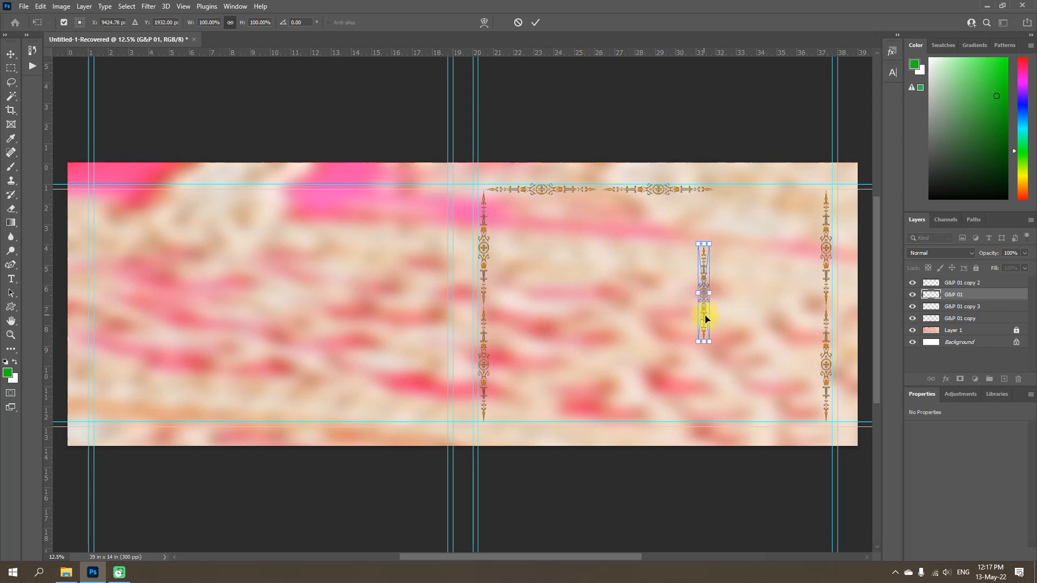
Rotate the placed ornament 90° counterclockwise and position it to the right of the top strip, at about X 32.3 in, Y 1.03 in
right_click(706, 320)
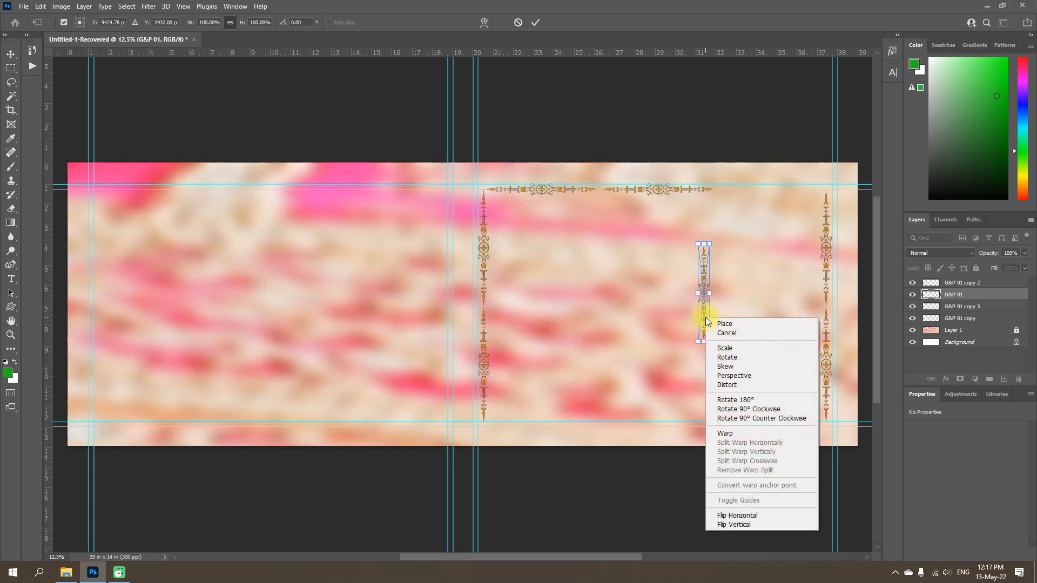
click(765, 419)
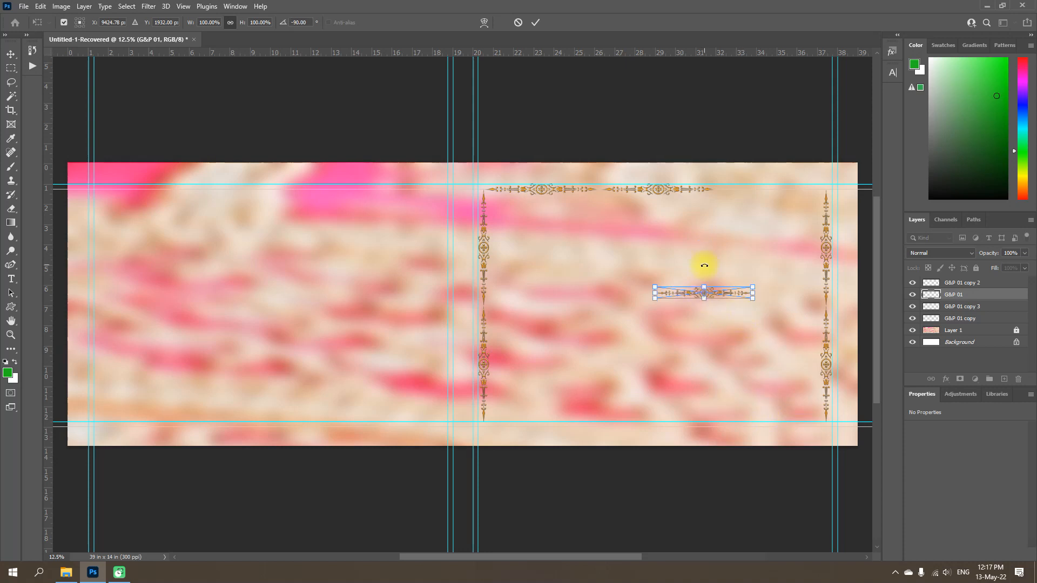
click(713, 295)
drag(713, 295, 778, 191)
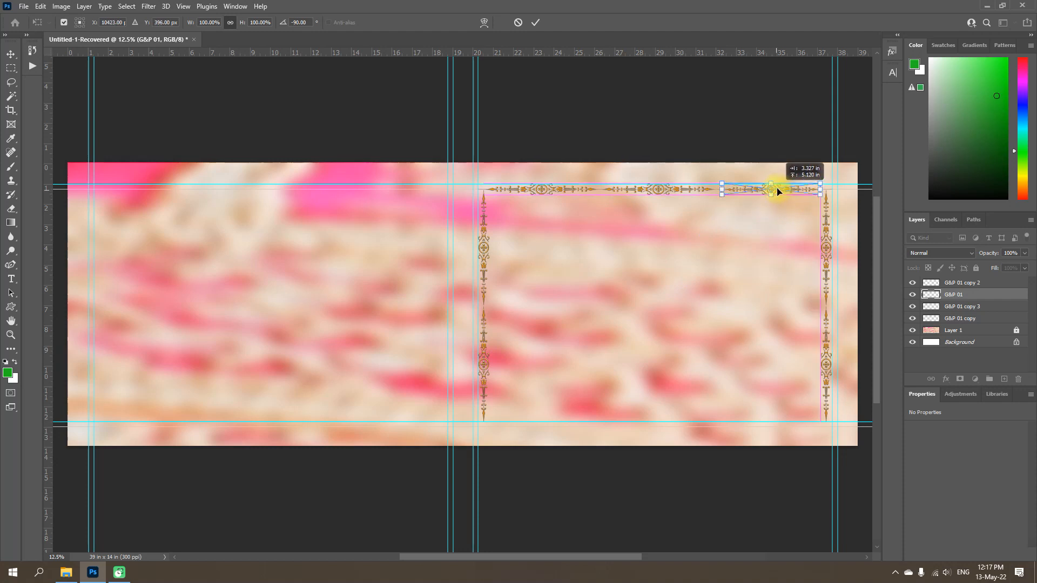
drag(778, 191, 778, 192)
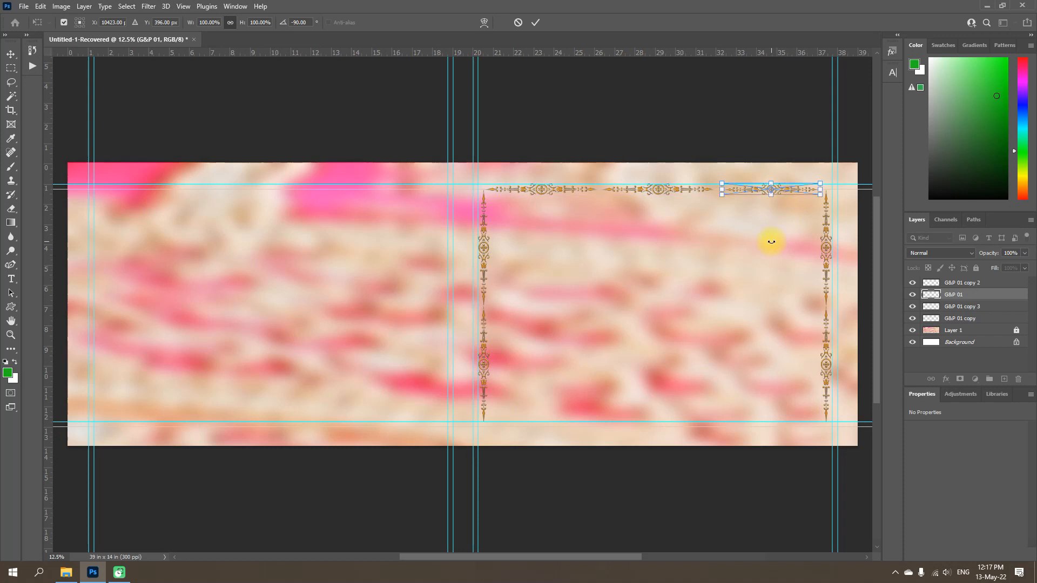
click(537, 24)
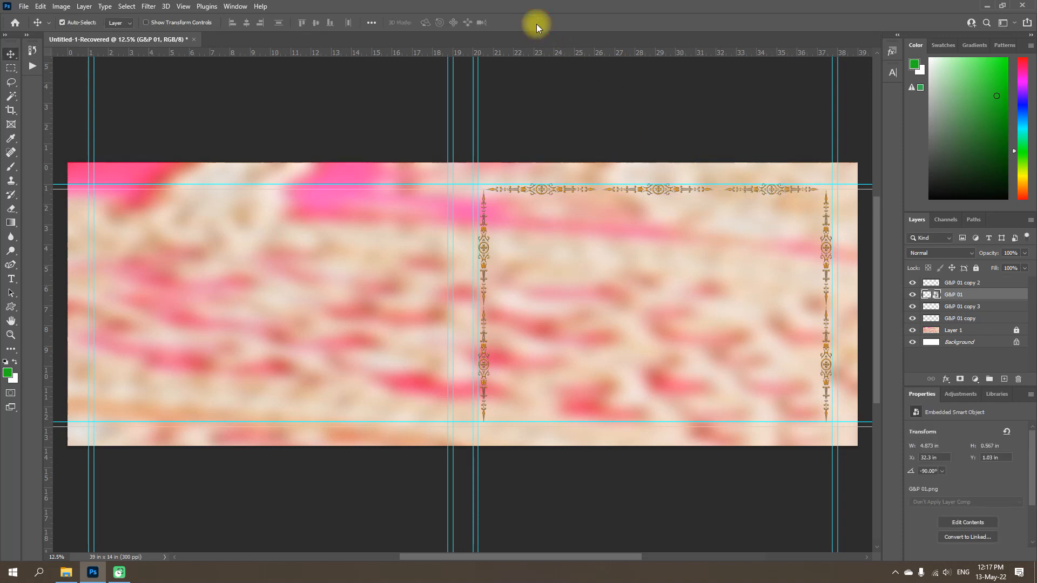
Move the G&P 01 copy 2 layer below the two top-edge ornament layers so those two are adjacent
click(955, 286)
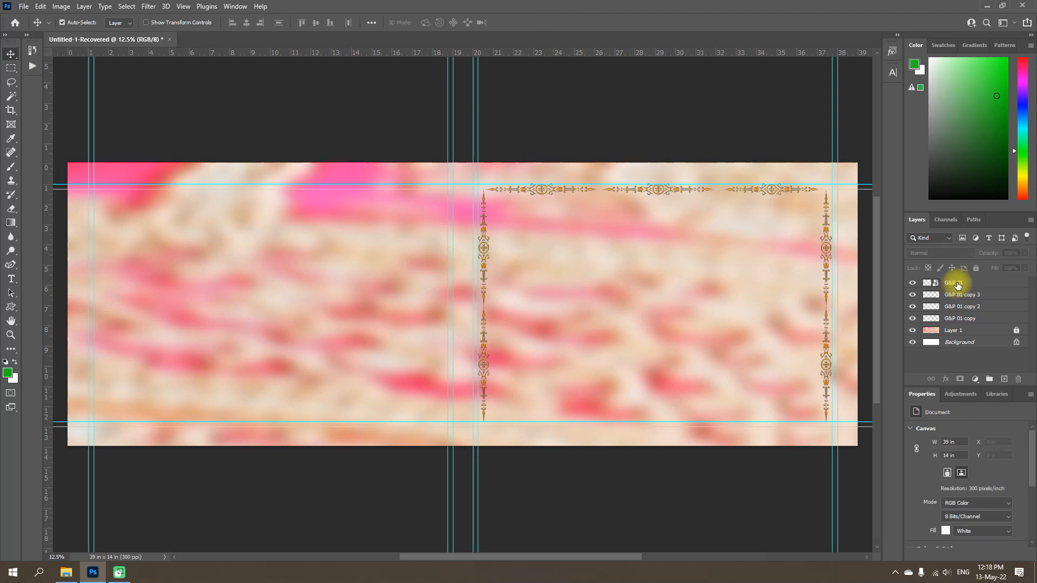
click(960, 284)
shift+click(960, 295)
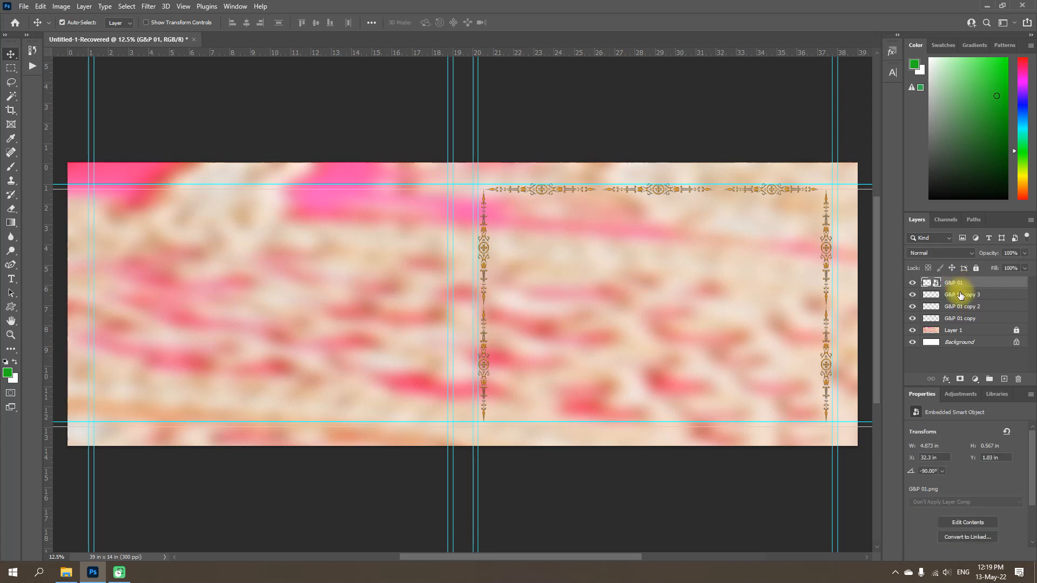
click(660, 199)
click(774, 199)
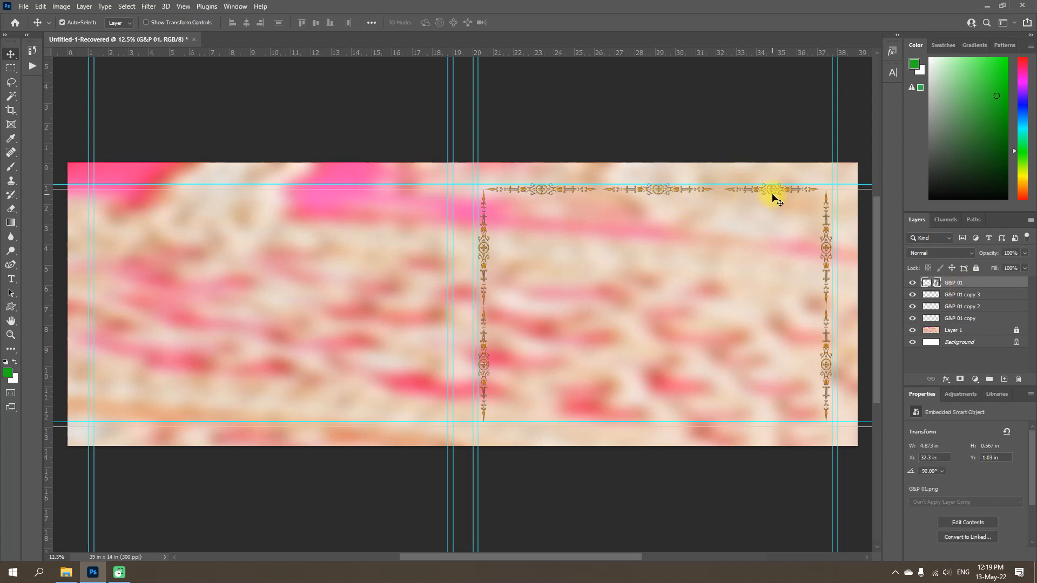
Stretch both top-edge ornament layers together to 101.70% width, reaching the right strip's centre, and merge them into one layer
shift+click(982, 294)
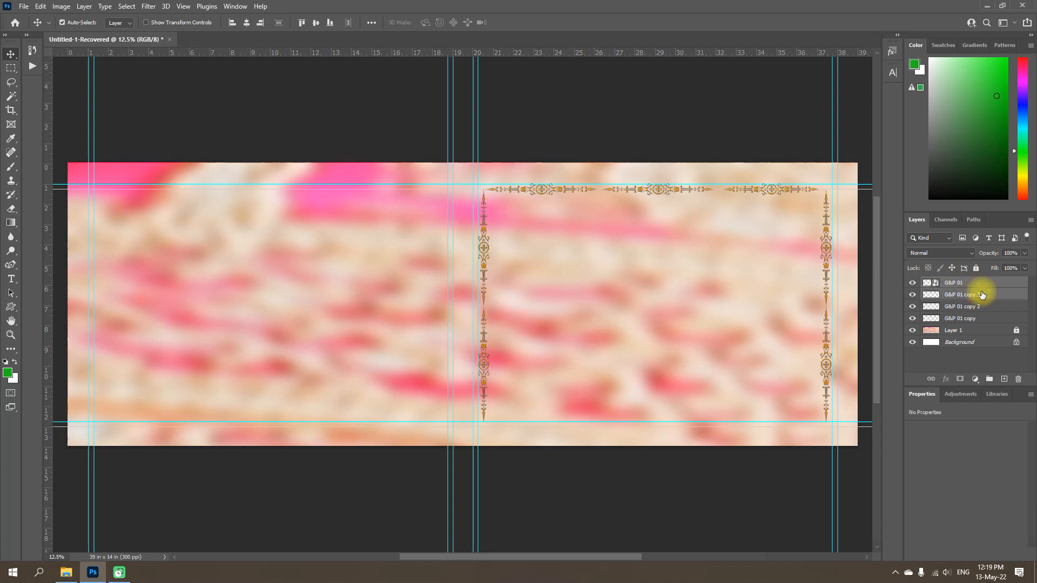
key(ctrl)
key(ctrl+t)
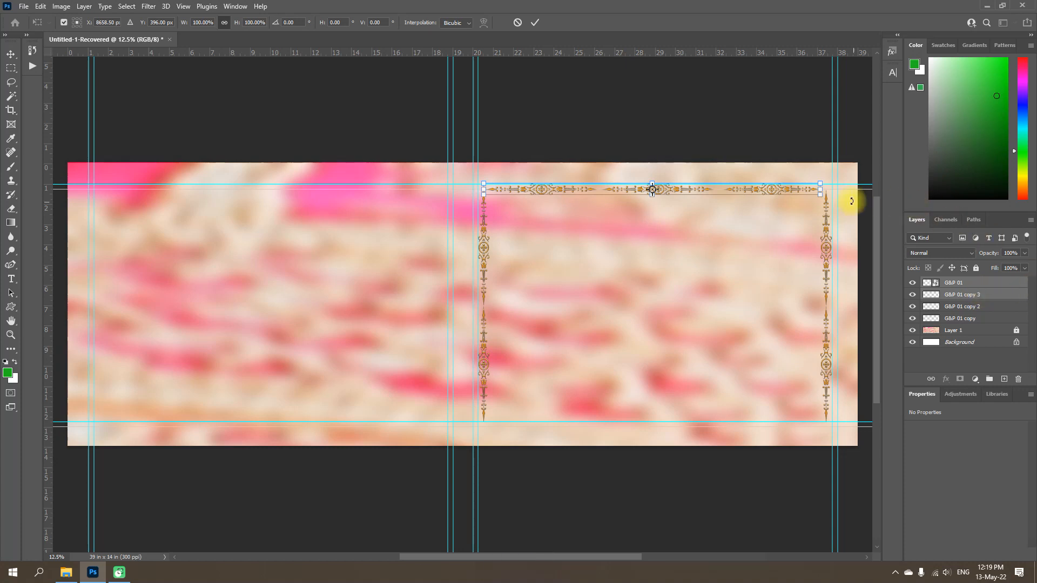
drag(821, 189, 826, 189)
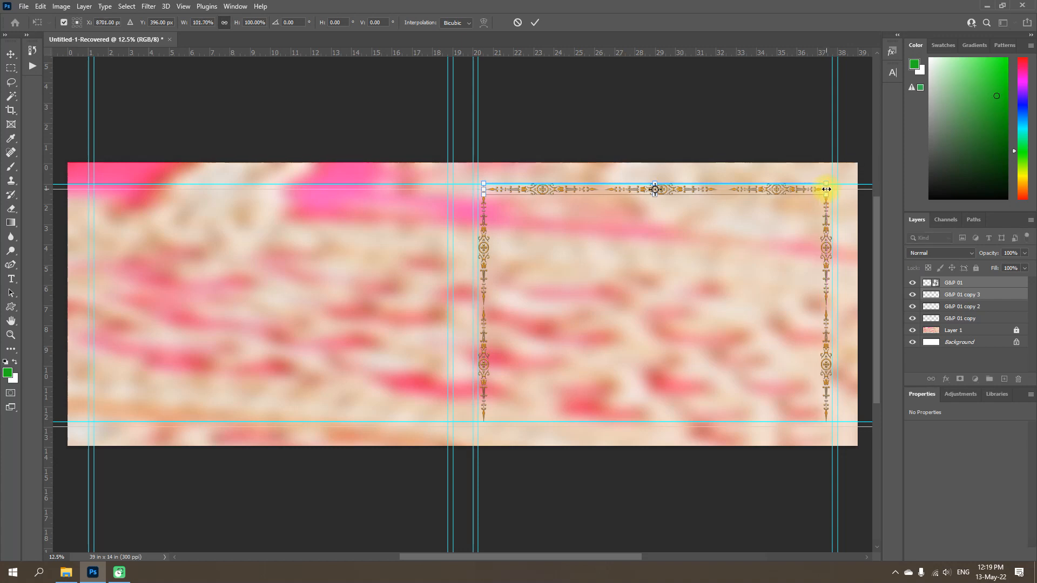
click(536, 22)
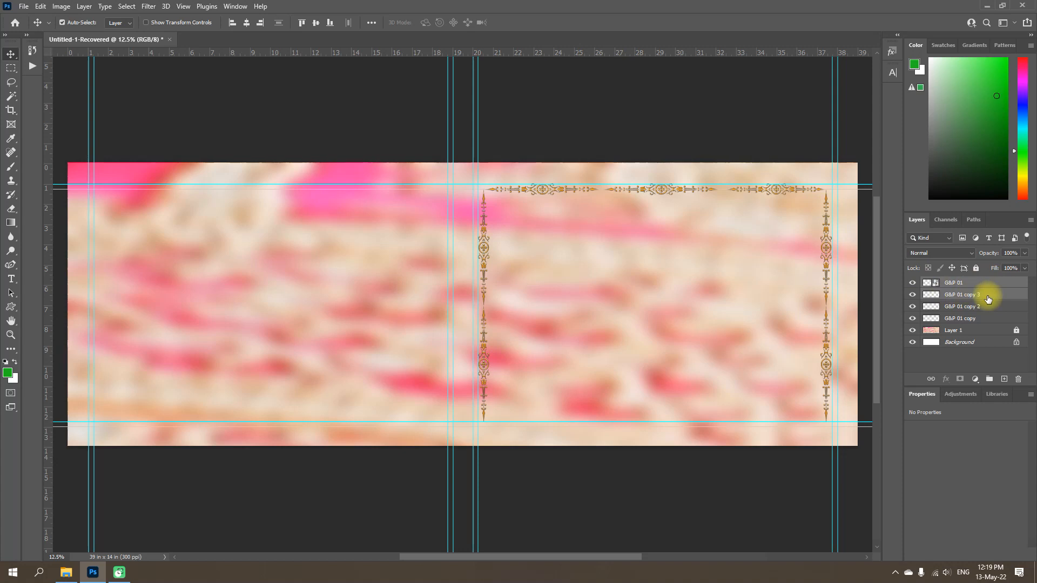
key(ctrl)
key(ctrl+e)
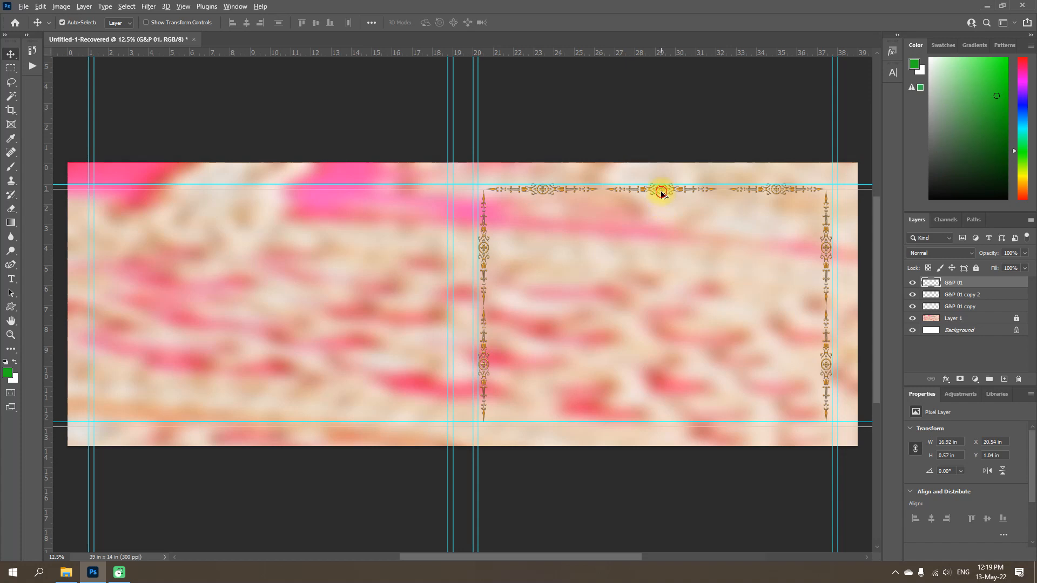
Duplicate the top strip straight down to the frame's bottom edge, at about Y 12.49 in, and merge all four strips into one layer
drag(661, 193, 663, 424)
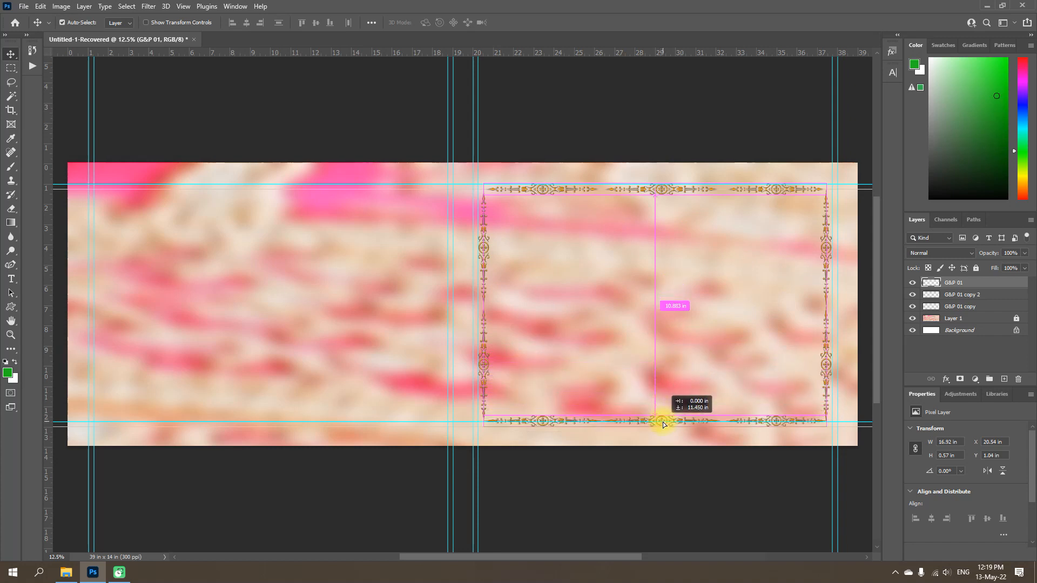
drag(663, 425, 663, 424)
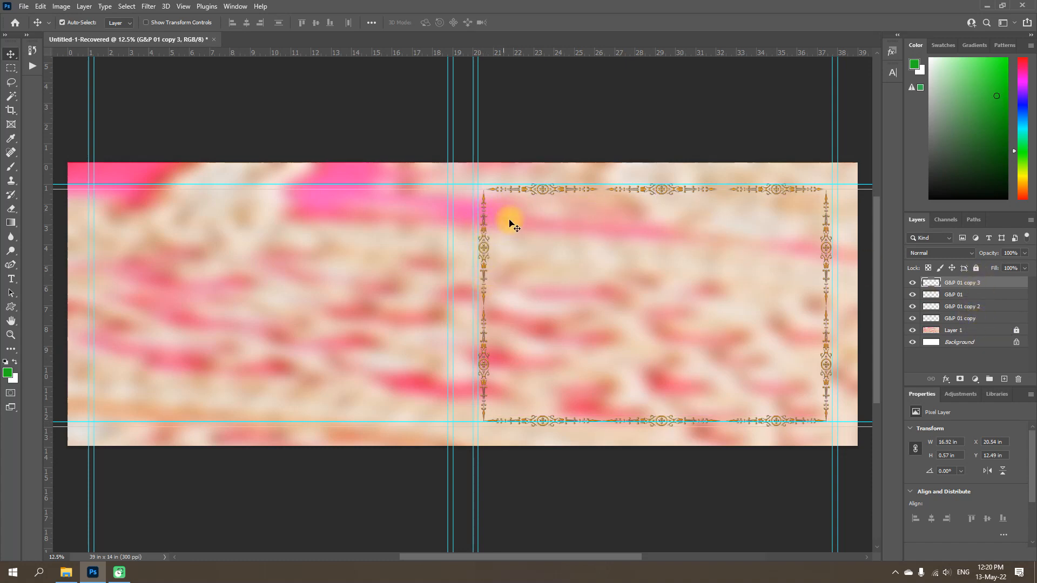
shift+click(973, 320)
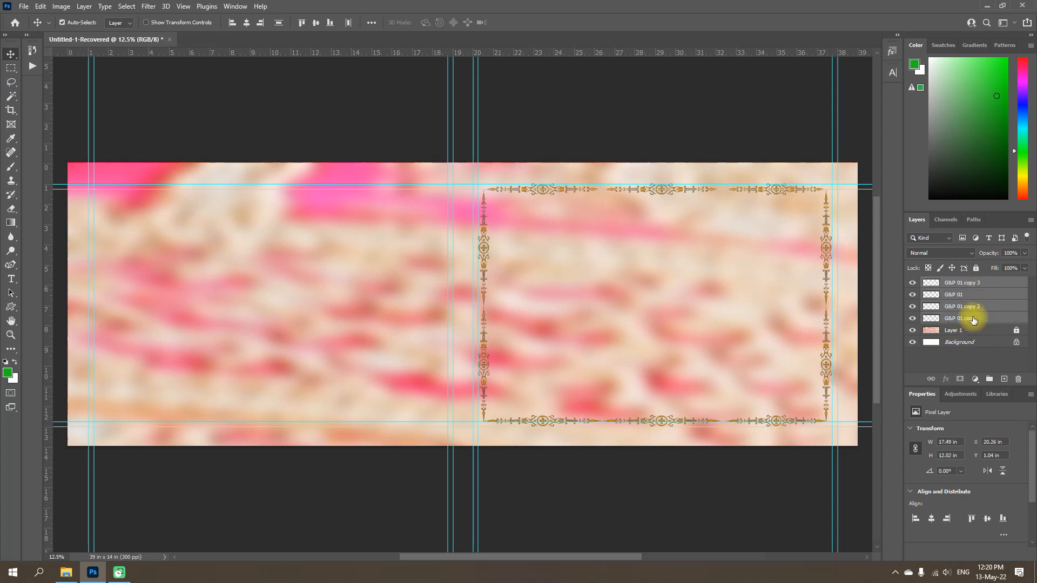
key(ctrl)
key(ctrl+e)
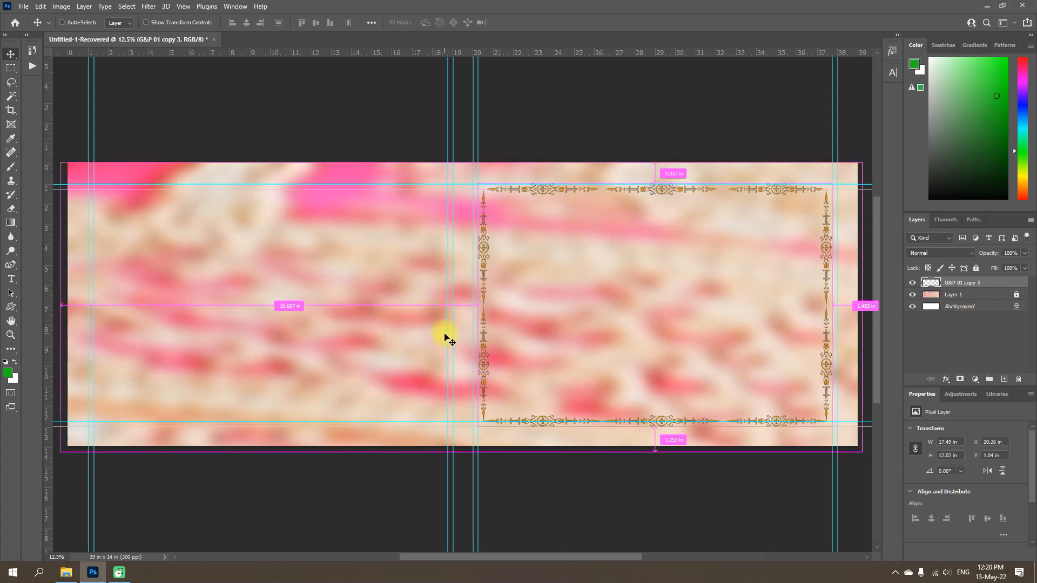
Stretch the merged frame to the front cover's outer vertical guides and outer horizontal guides, about 17.99 × 11.97 in
key(ctrl+t)
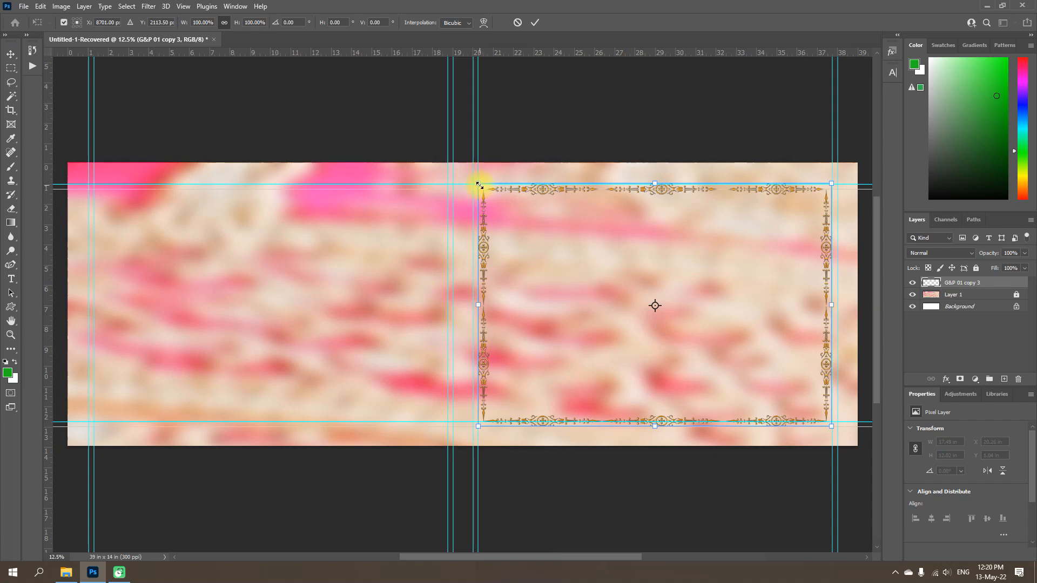
drag(478, 186, 474, 180)
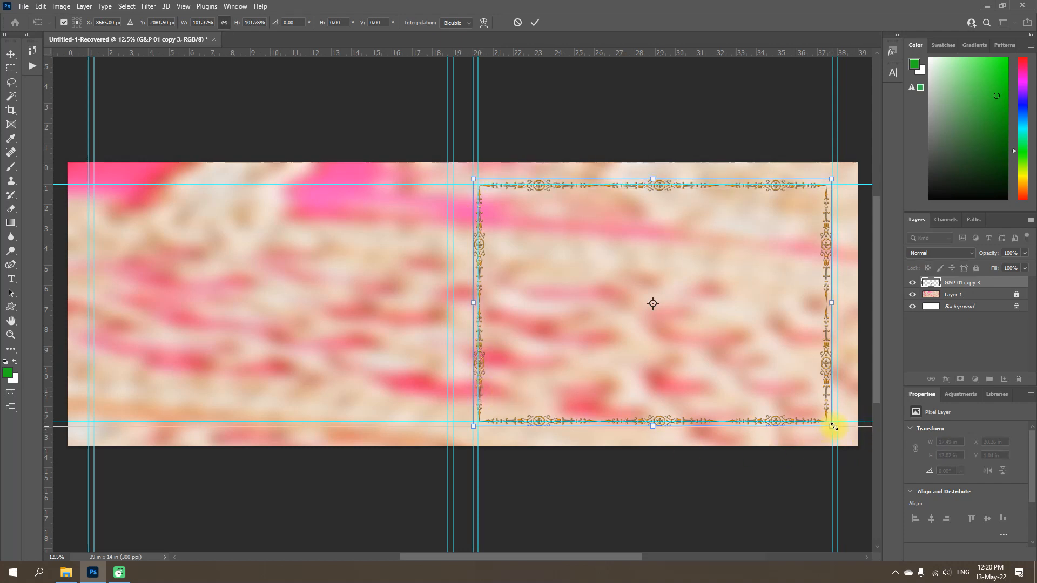
drag(831, 426, 838, 428)
drag(474, 178, 473, 183)
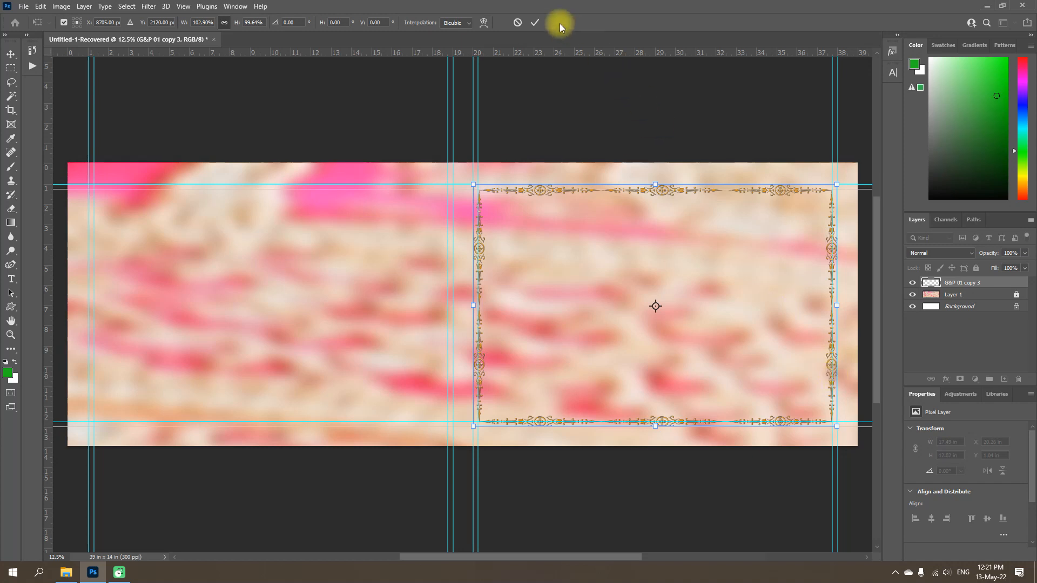
click(533, 25)
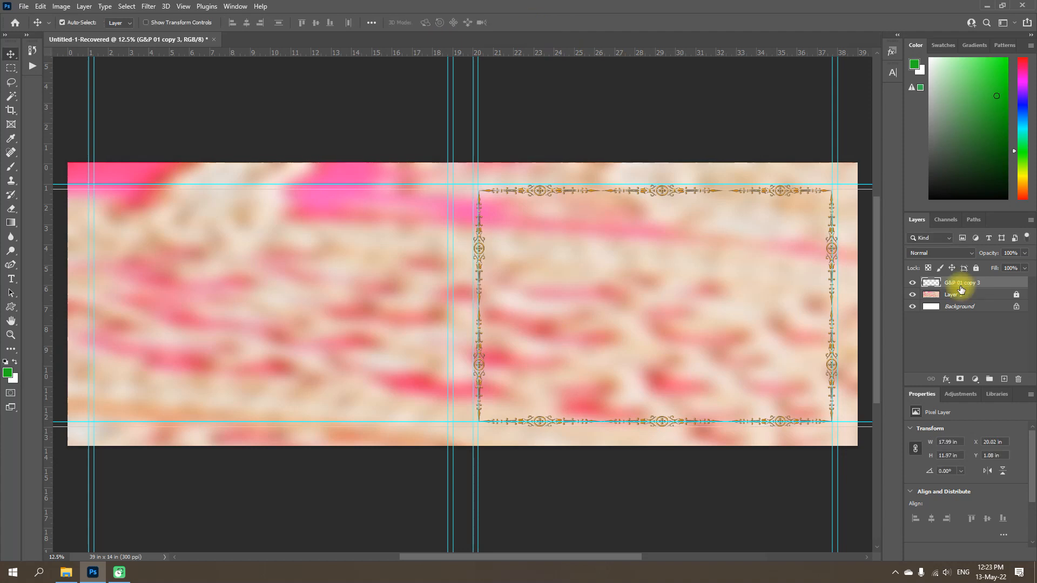
Recolor the ornamental frame purple with Hue/Saturation, using Hue -105 and Saturation +57
key(ctrl)
key(ctrl+u)
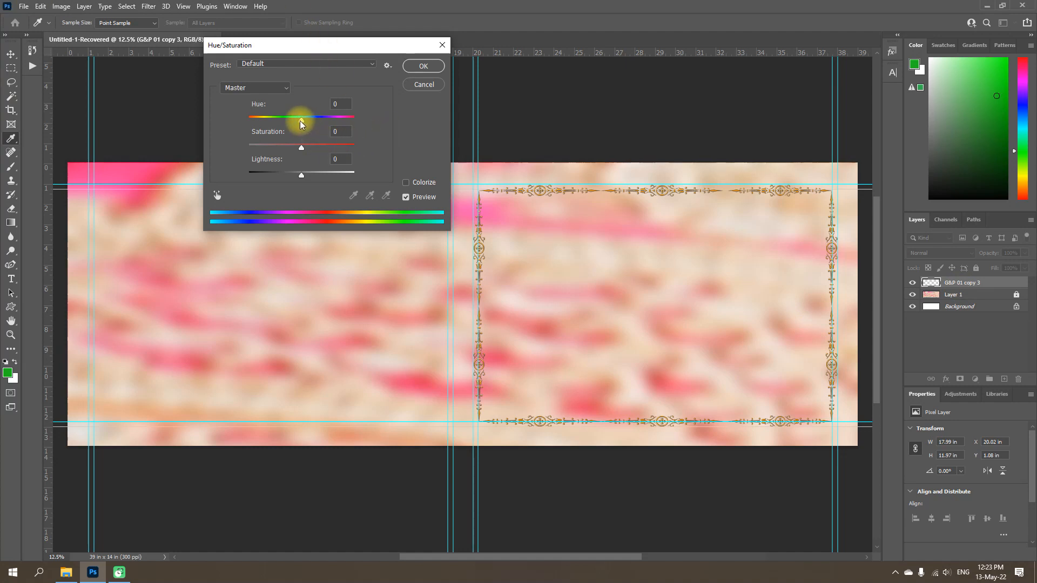
drag(301, 147, 265, 122)
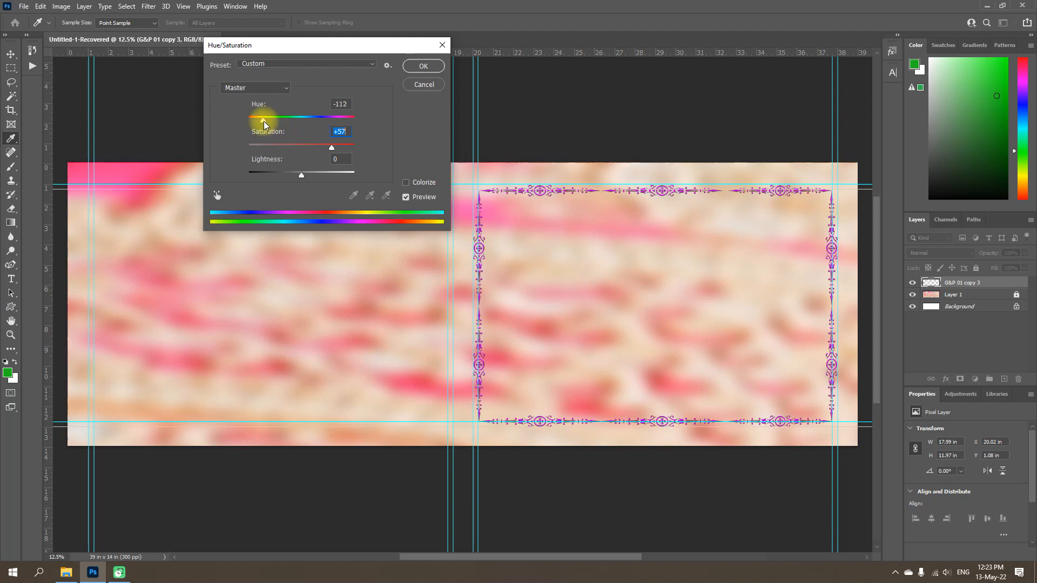
key(shift+Tab)
mouse_move(264, 121)
mouse_down()
mouse_move(253, 122)
mouse_move(265, 118)
mouse_up()
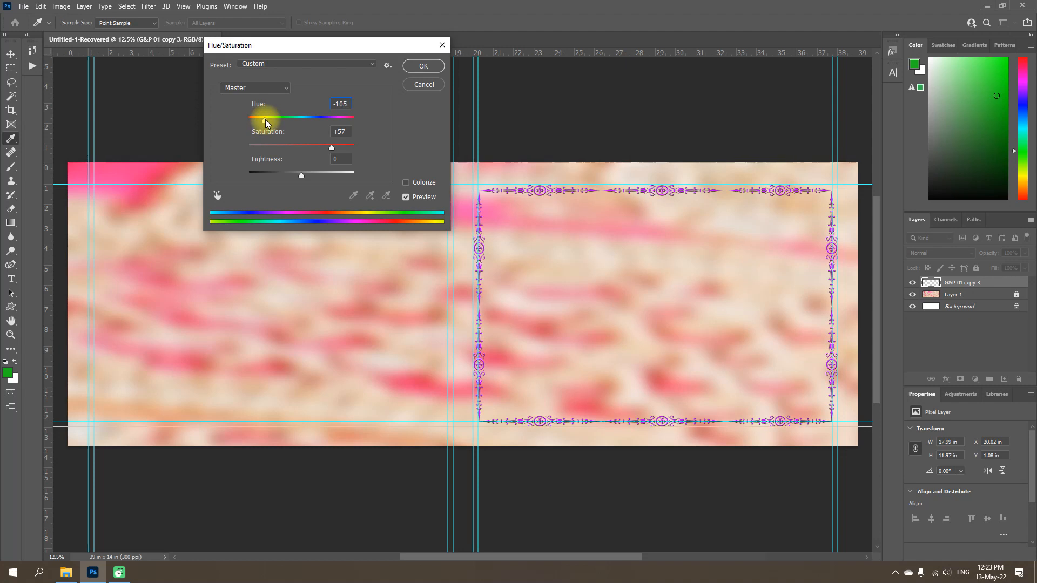
click(433, 67)
click(426, 66)
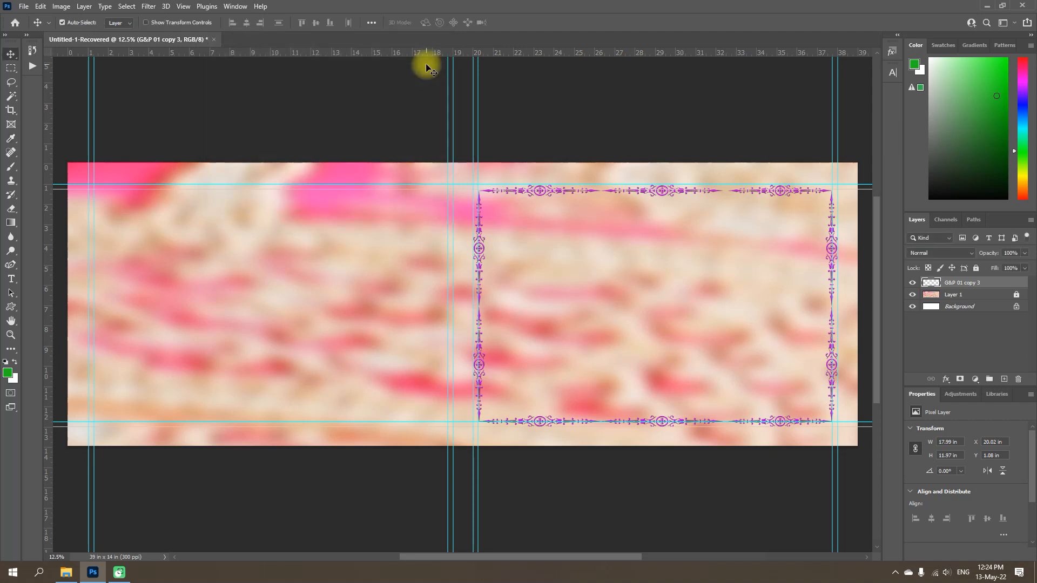
Duplicate the ornamental frame, flip the copy horizontally about the spine, and snap it to the back cover's outer vertical guides, at X 1.04 in
key(ctrl)
key(ctrl+j)
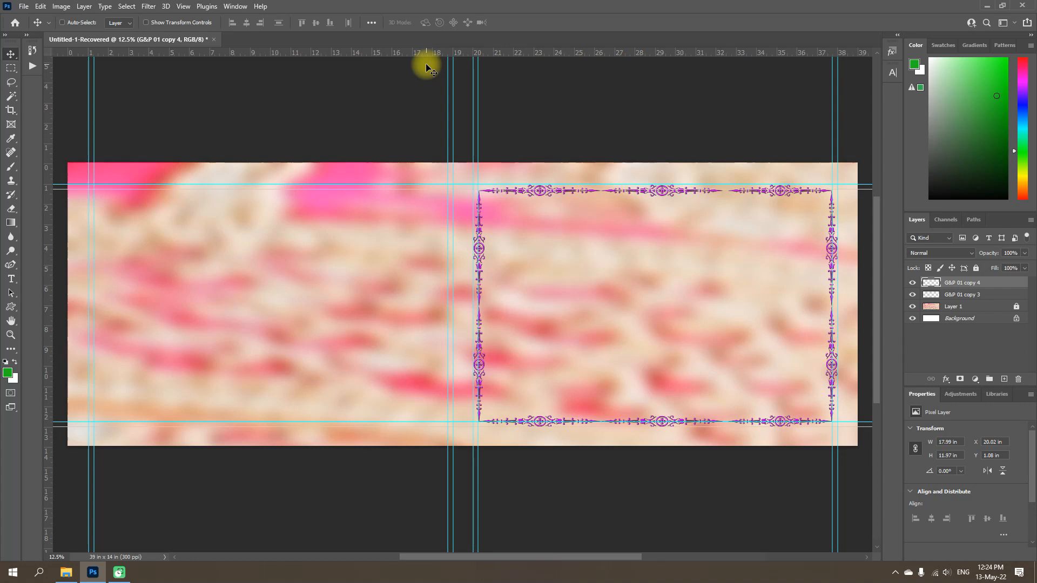
key(ctrl+t)
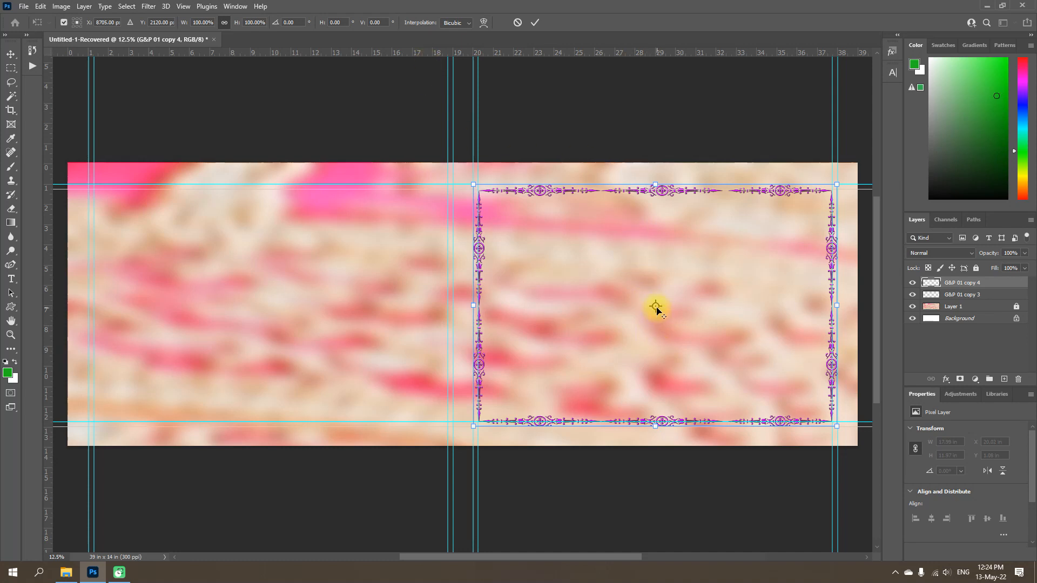
drag(656, 306, 462, 306)
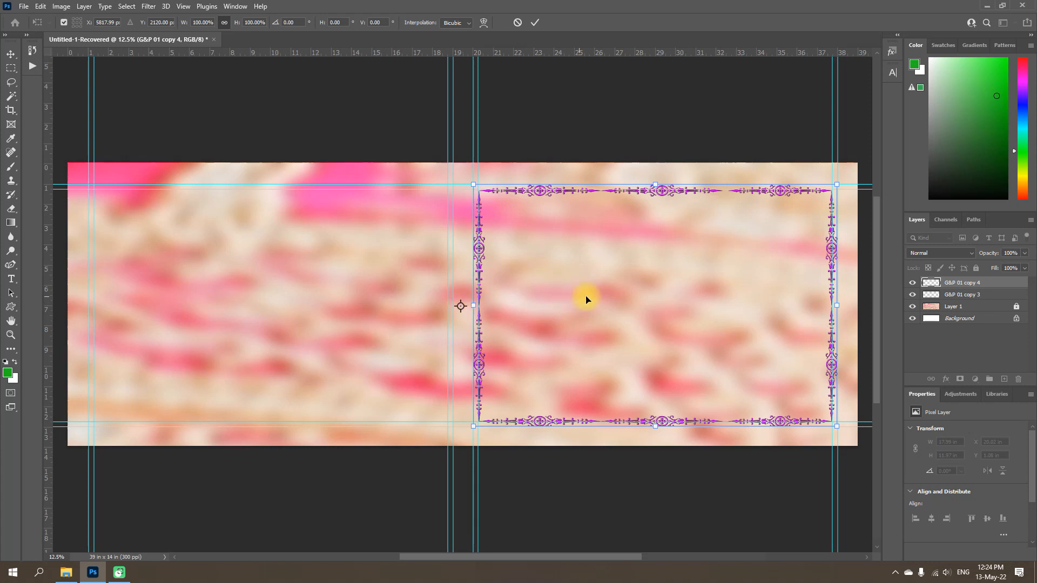
right_click(616, 315)
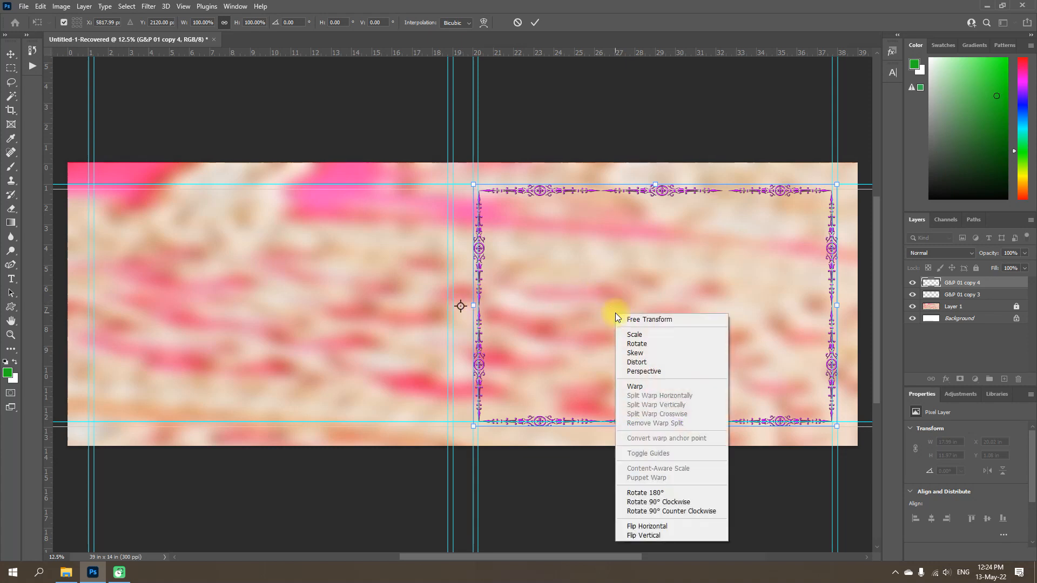
click(655, 525)
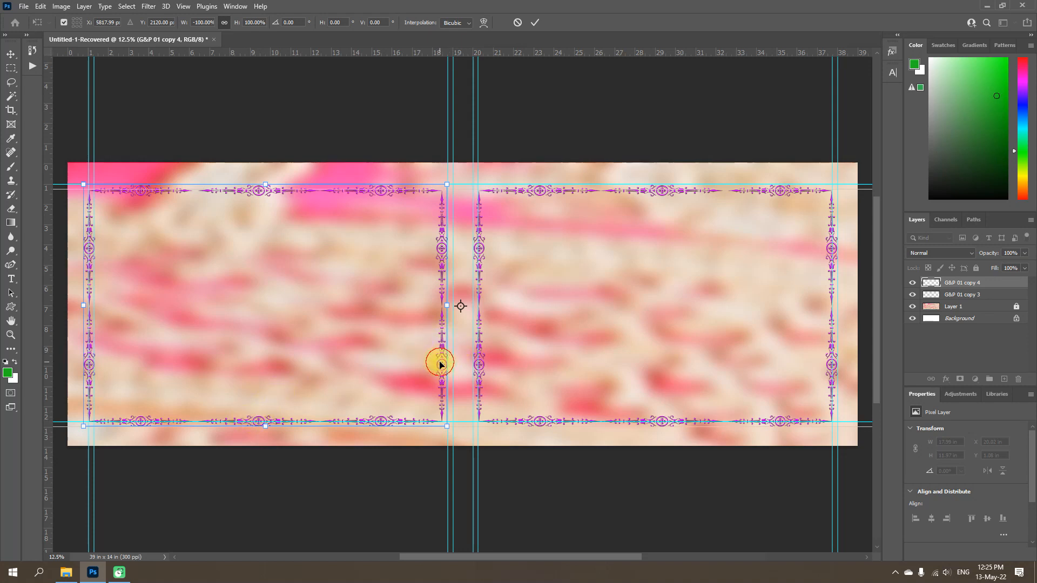
drag(438, 361, 443, 365)
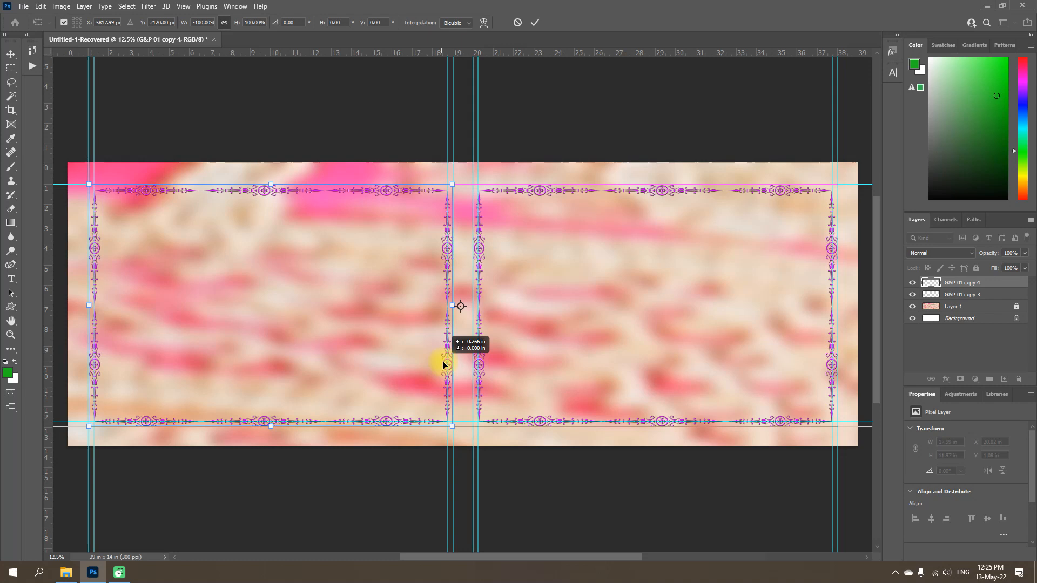
drag(443, 365, 443, 365)
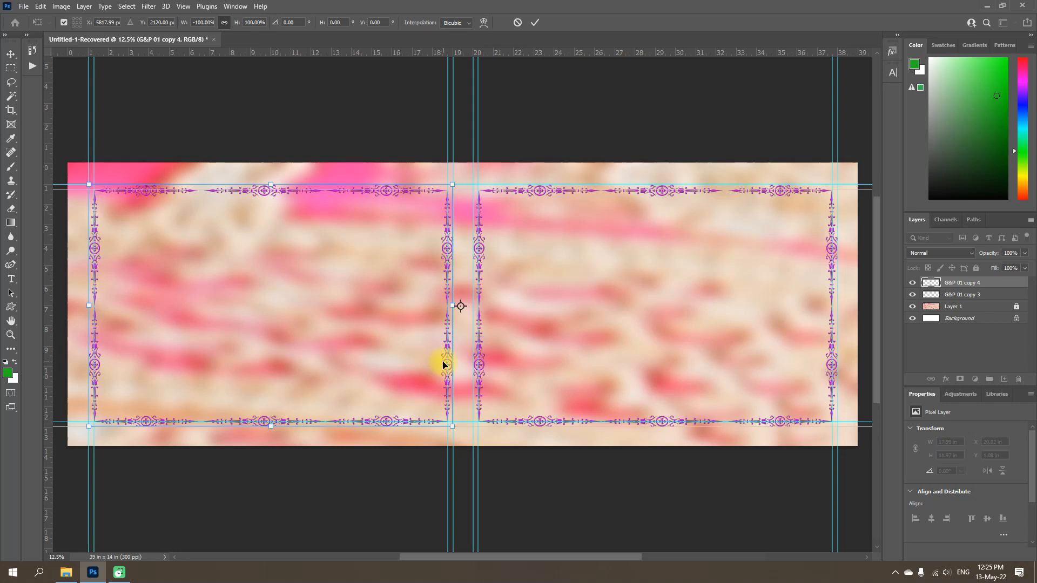
click(536, 22)
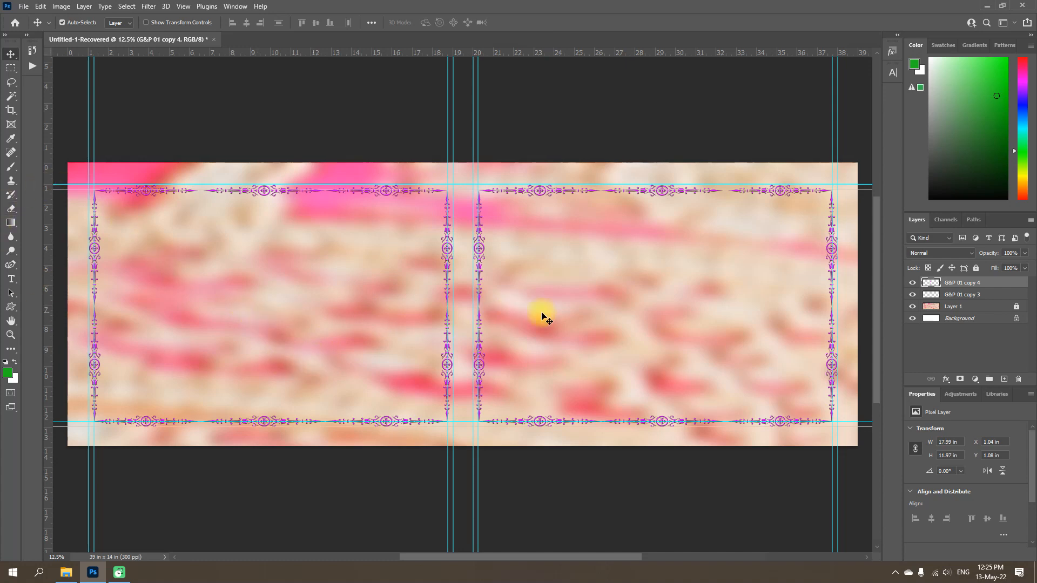
Set the Custom Shape tool to the solid scalloped flower from the Photoshop Shapes set
click(12, 308)
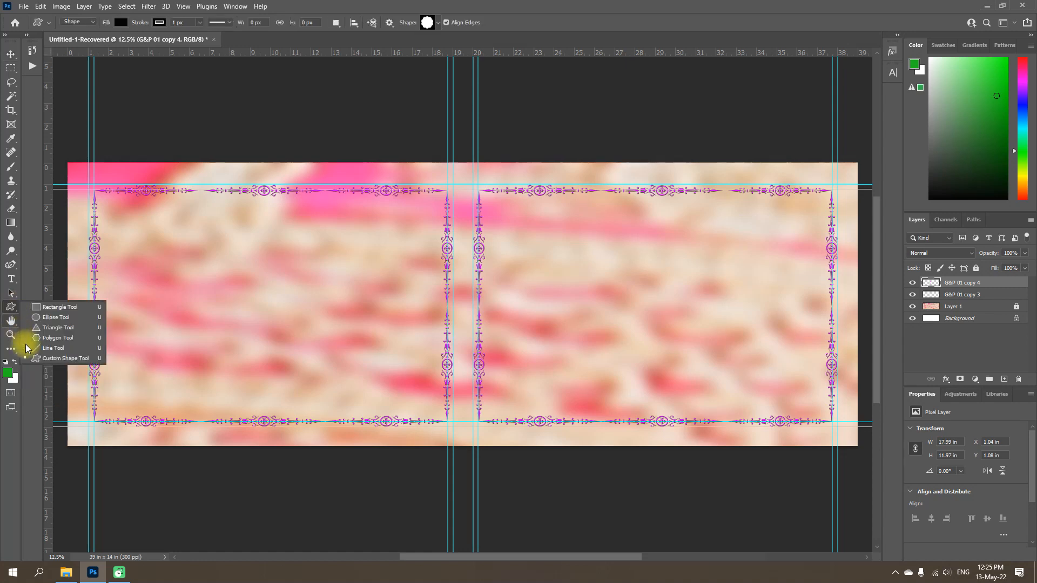
click(62, 360)
click(437, 23)
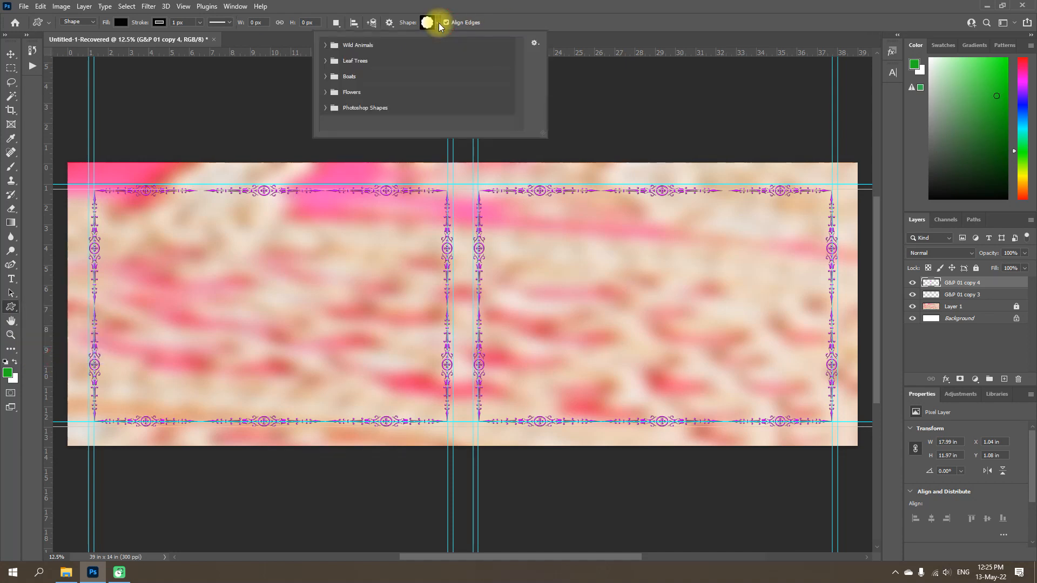
click(326, 107)
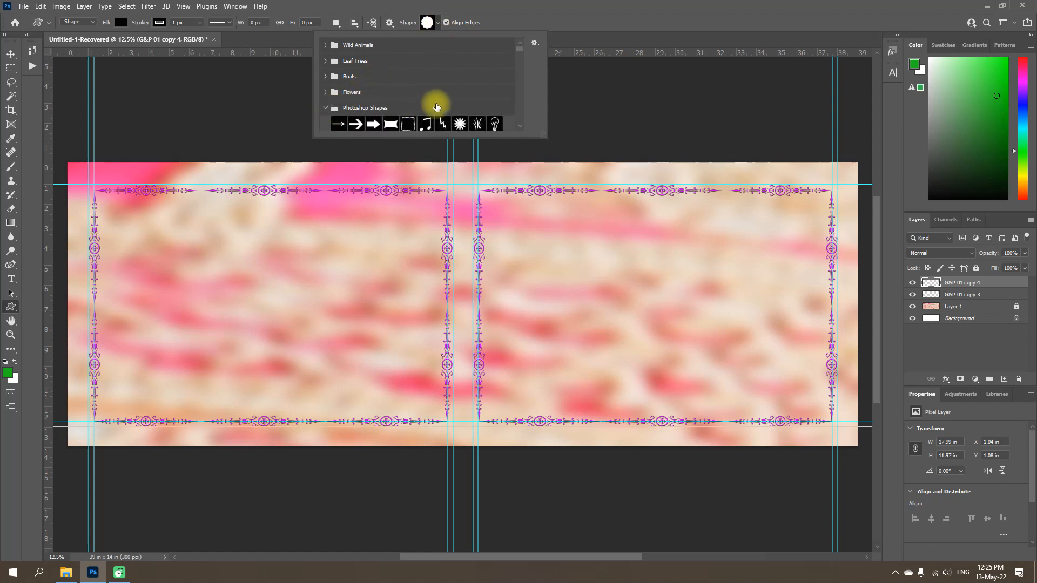
scroll(435, 103, down, 3)
scroll(438, 107, down, 6)
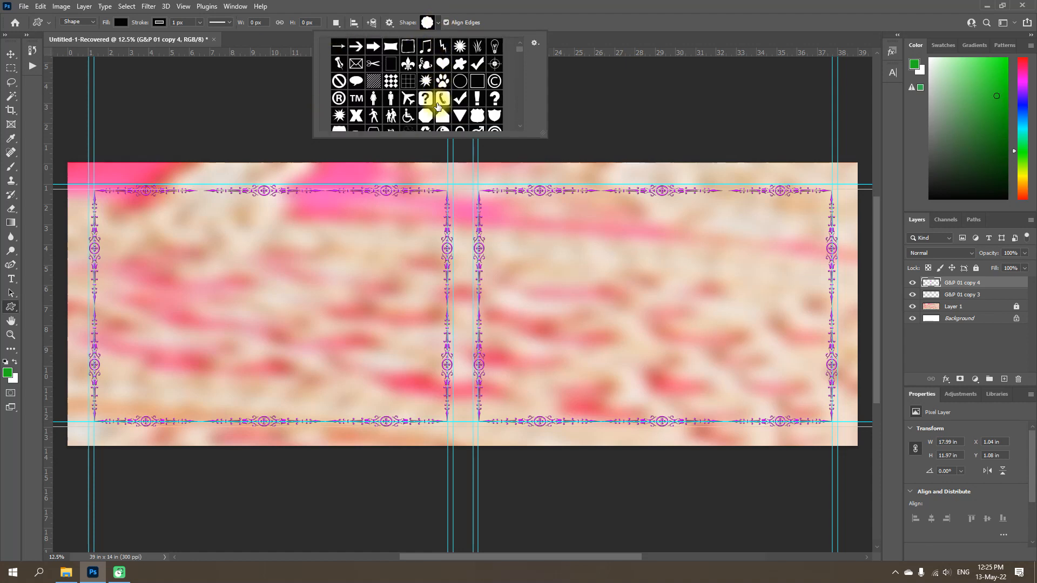
scroll(439, 107, down, 1)
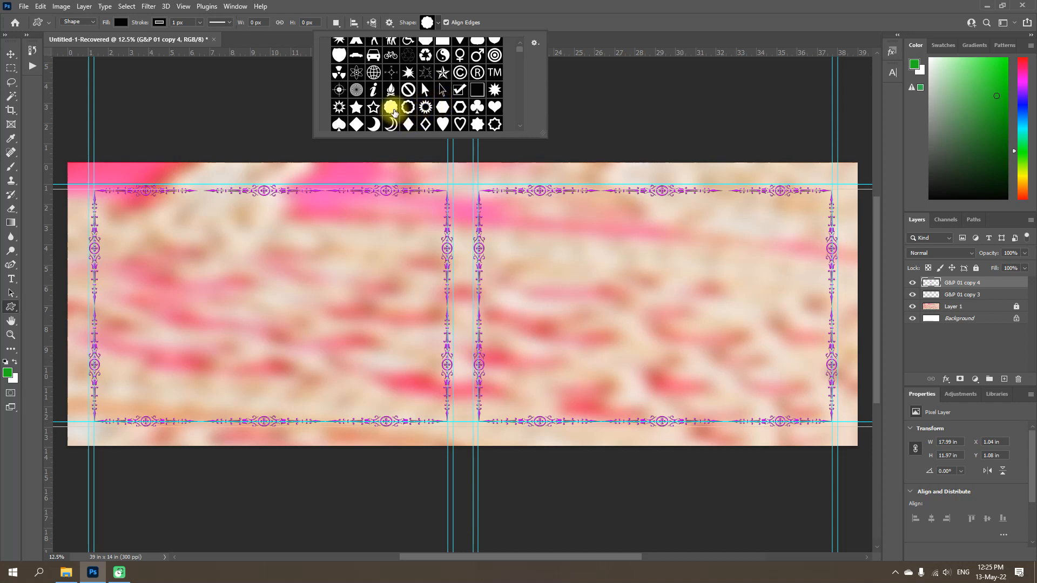
click(393, 108)
click(605, 15)
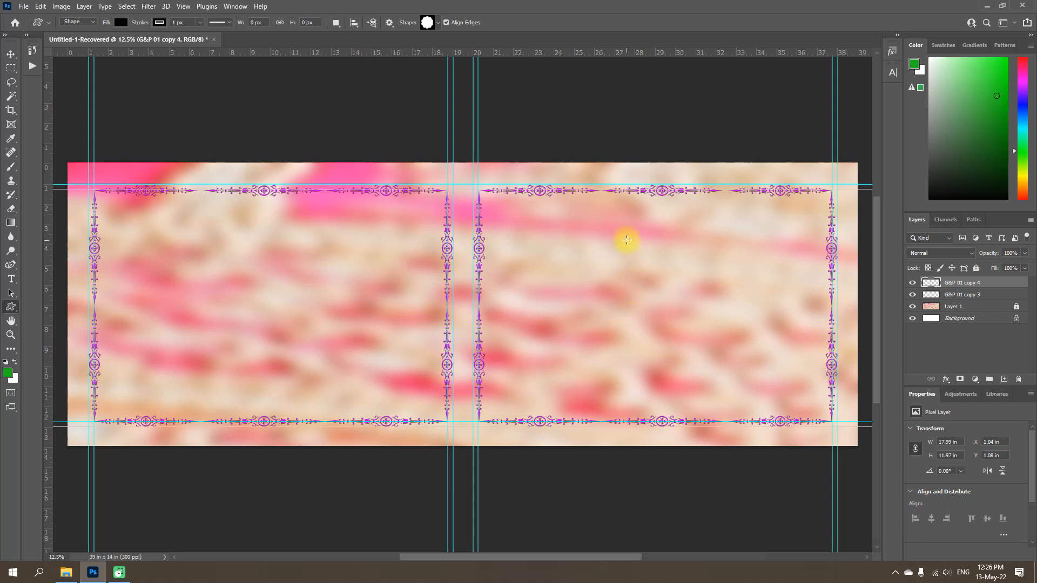
Draw a black scalloped flower about 8.17 × 8.42 in on the front cover and place it at about X 24.93, Y 1.88 in
drag(616, 223, 769, 385)
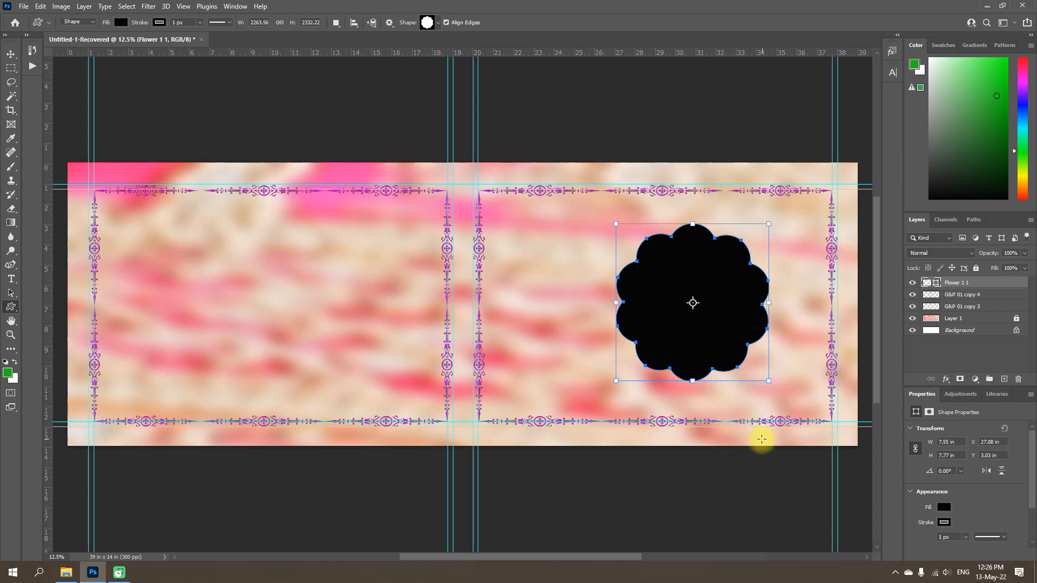
drag(617, 381, 597, 386)
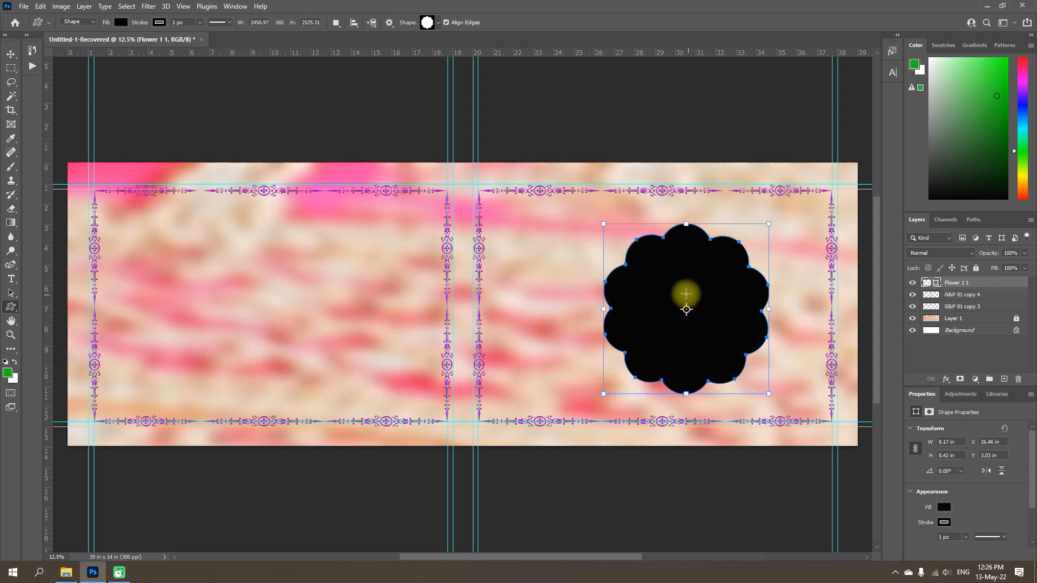
click(11, 54)
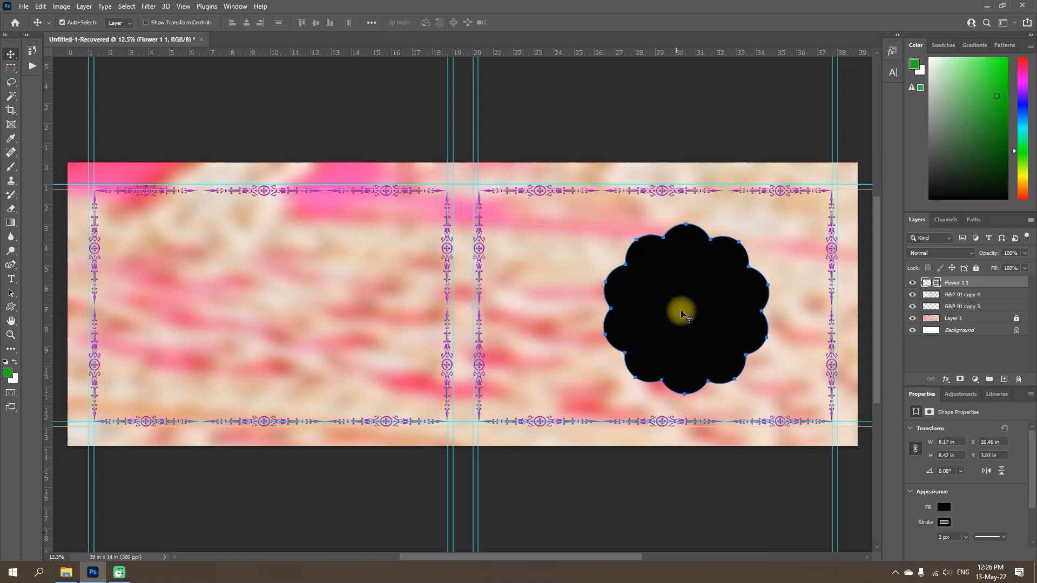
drag(683, 311, 652, 289)
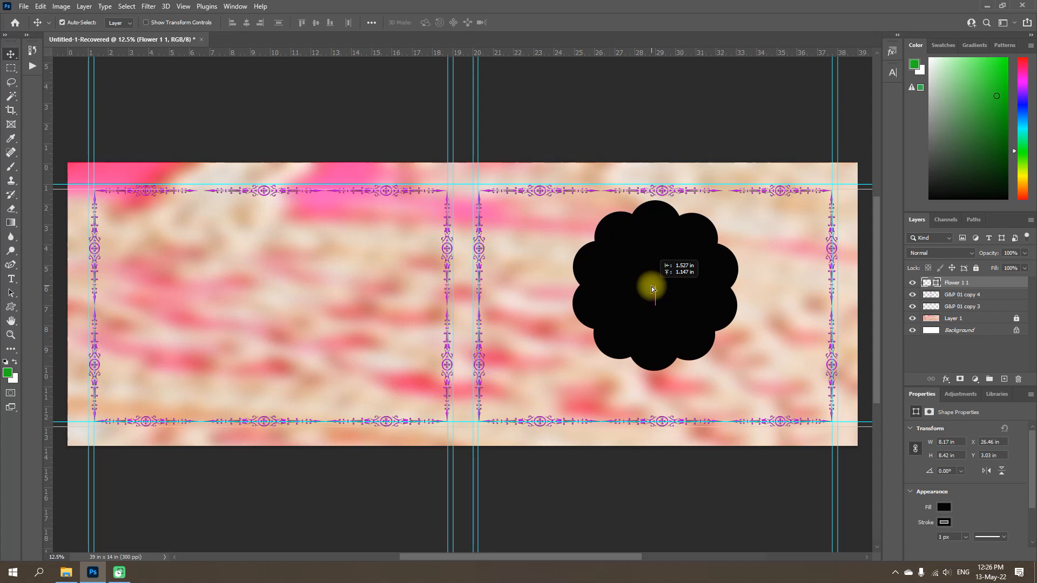
drag(651, 287, 651, 286)
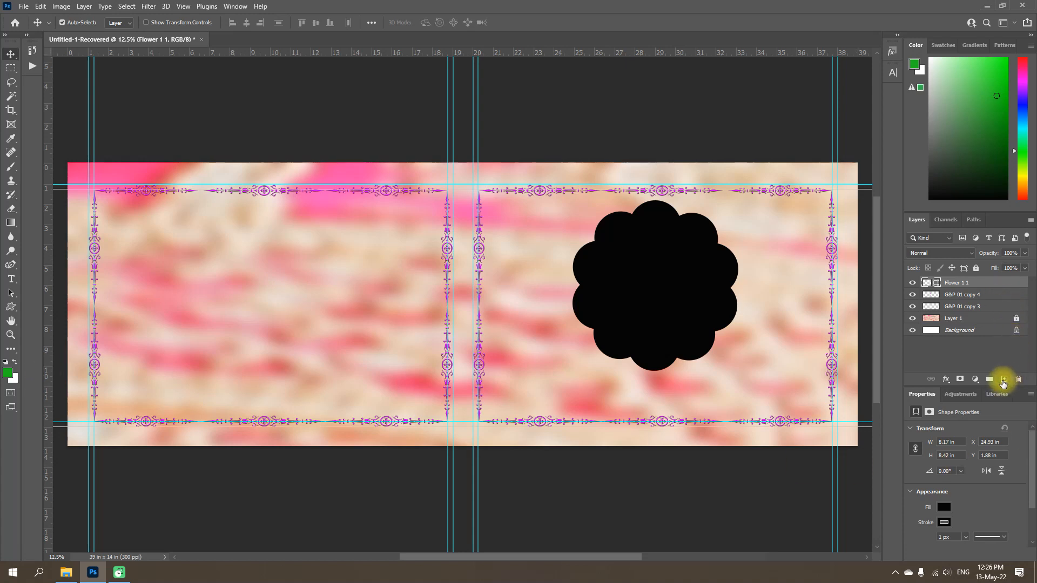
On a new layer, draw a smaller scalloped flower about 3.55 × 3.65 in left of the large one, vertically centred on it
click(1004, 382)
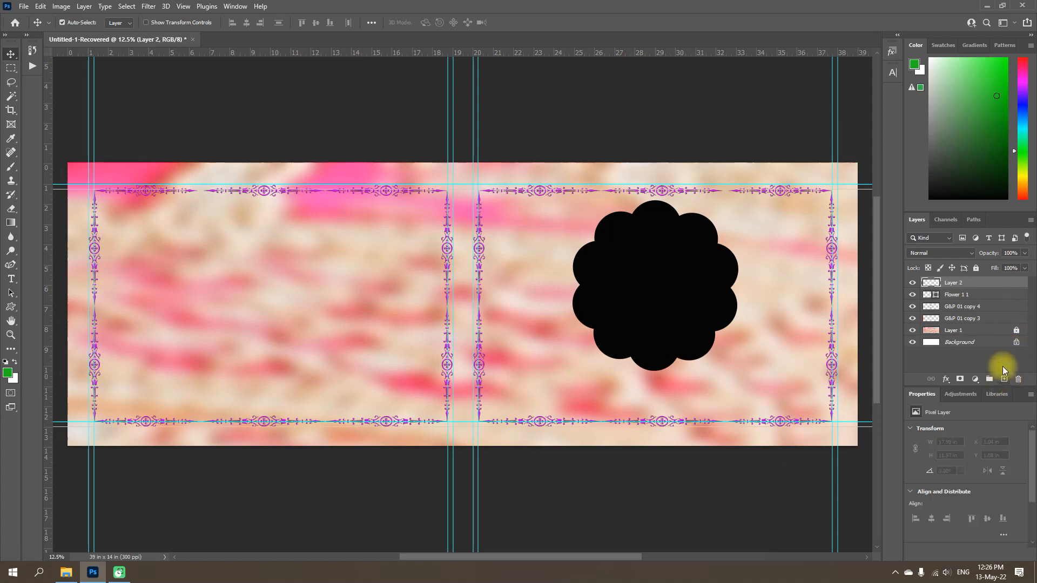
click(11, 308)
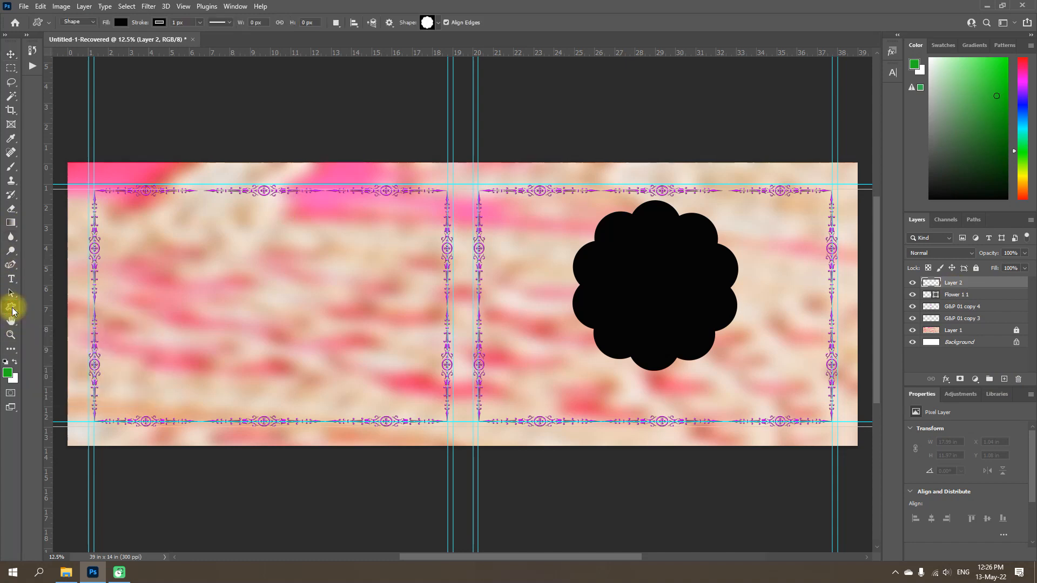
click(430, 24)
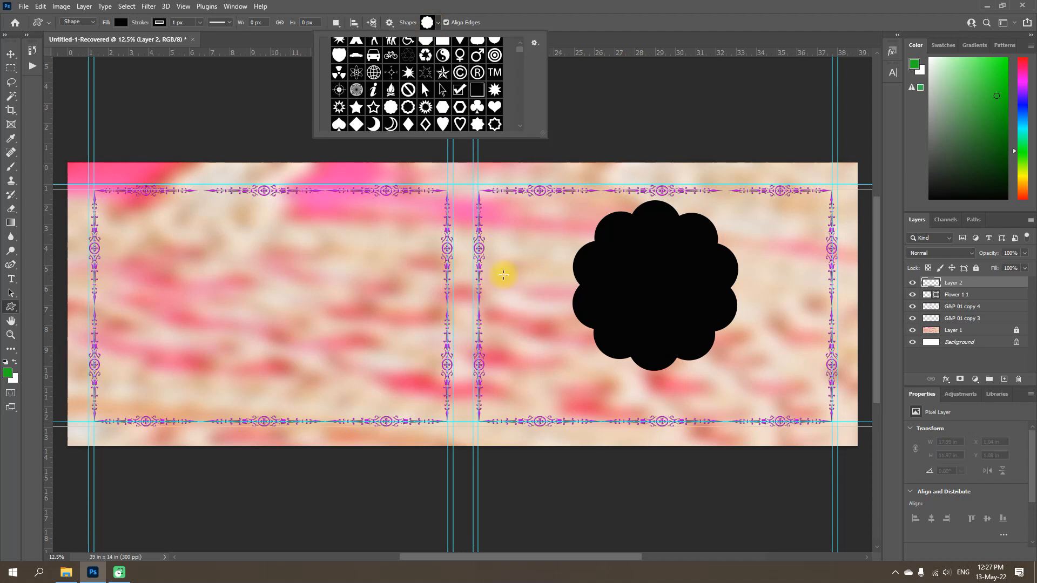
drag(504, 276, 562, 353)
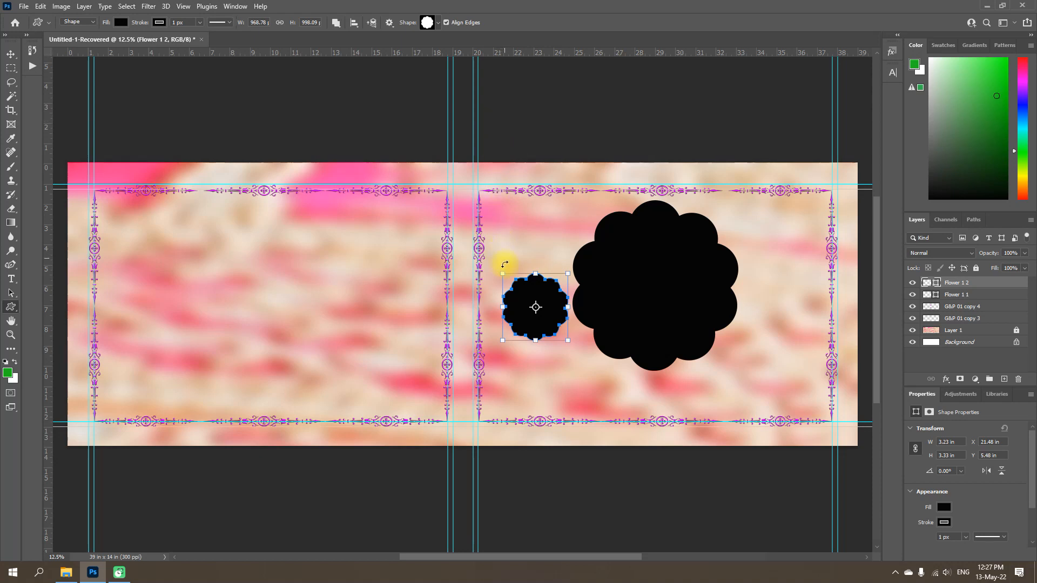
drag(502, 274, 493, 266)
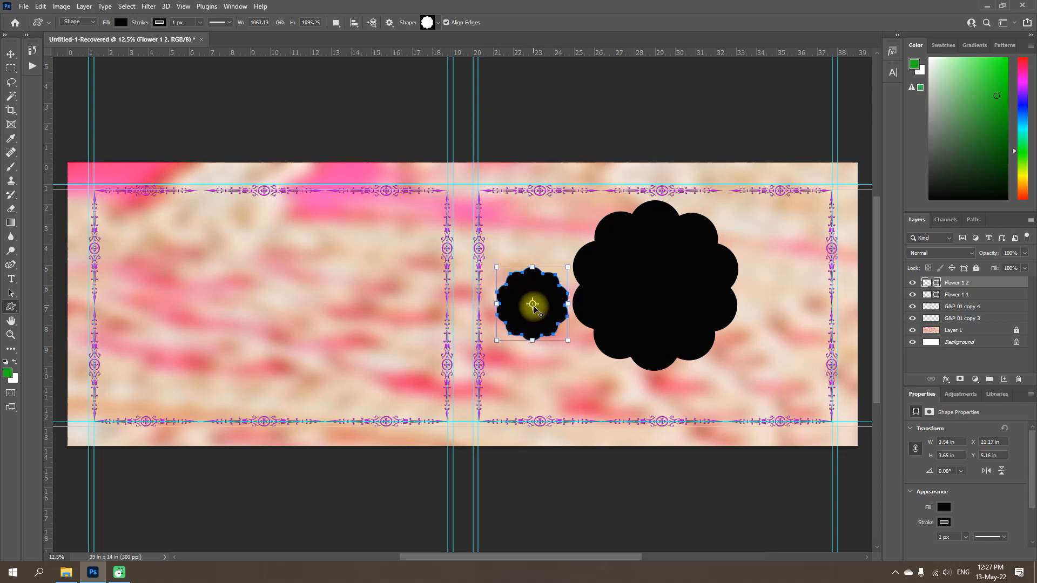
click(10, 54)
drag(531, 300, 526, 286)
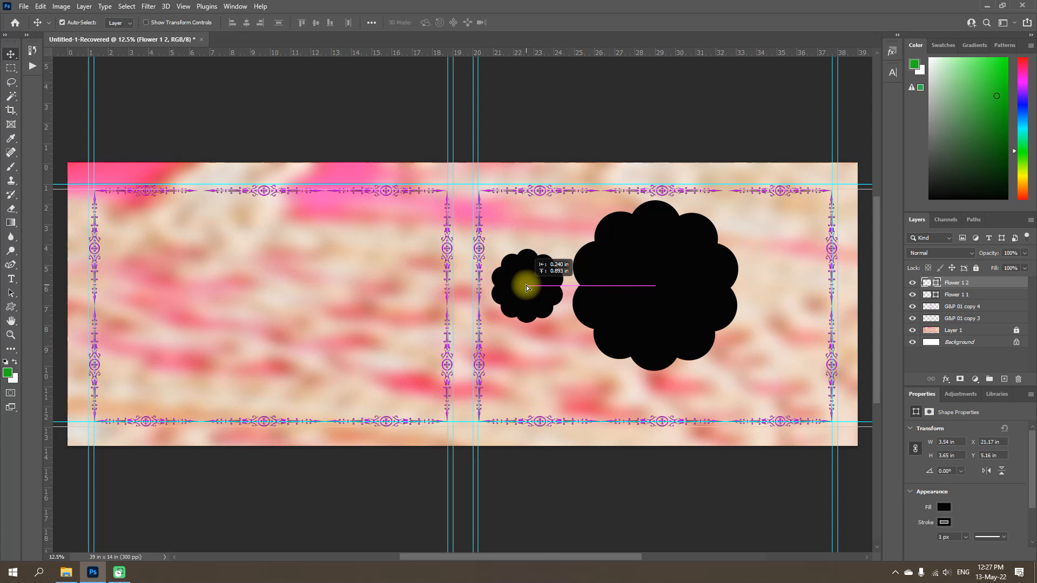
drag(527, 285, 526, 285)
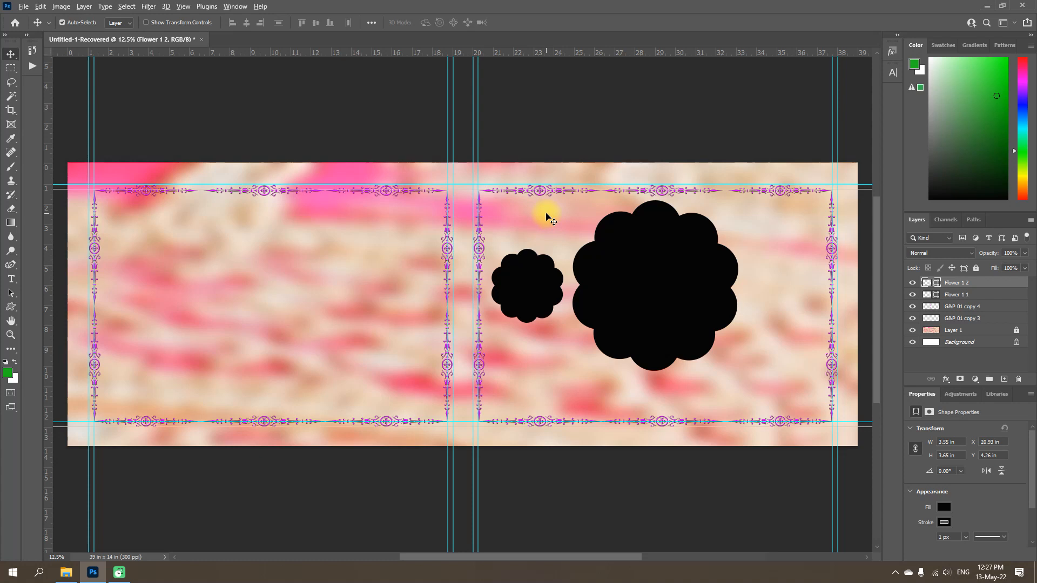
Duplicate the small flower to the large flower's right with equal spacing, and once more centred beneath the large flower
drag(556, 292, 816, 290)
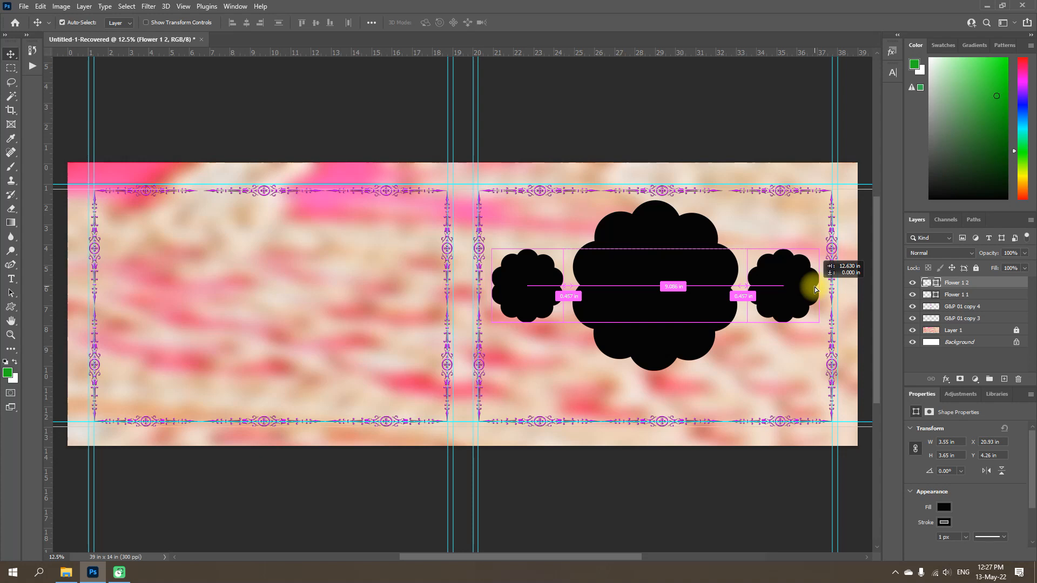
drag(816, 290, 815, 290)
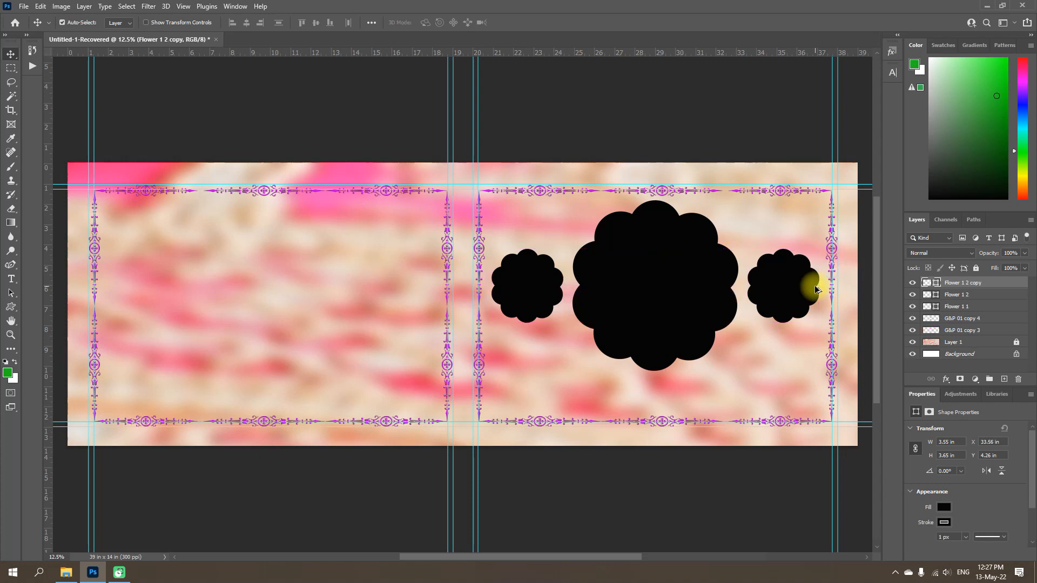
click(775, 317)
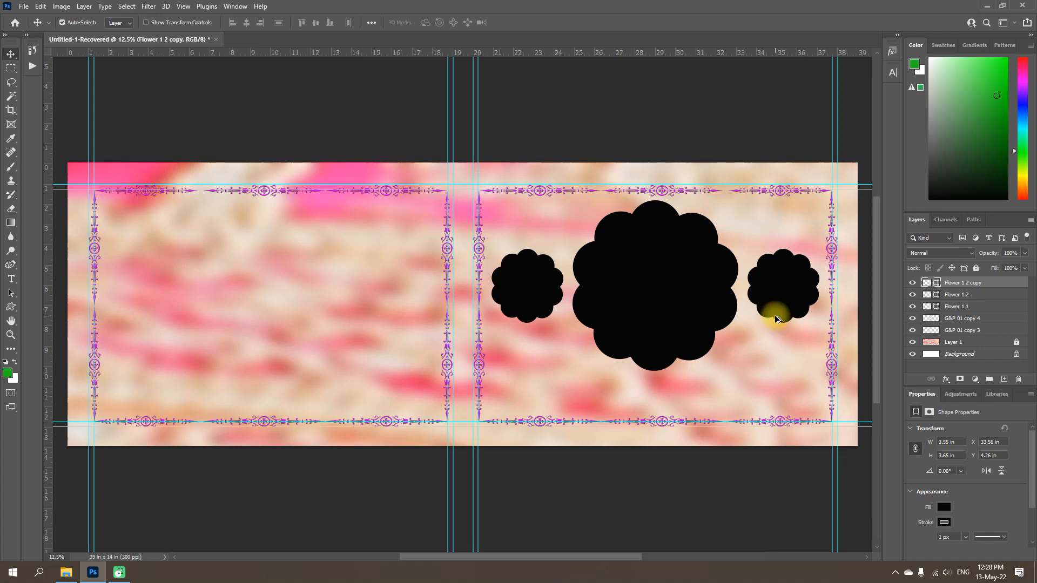
drag(775, 318, 648, 446)
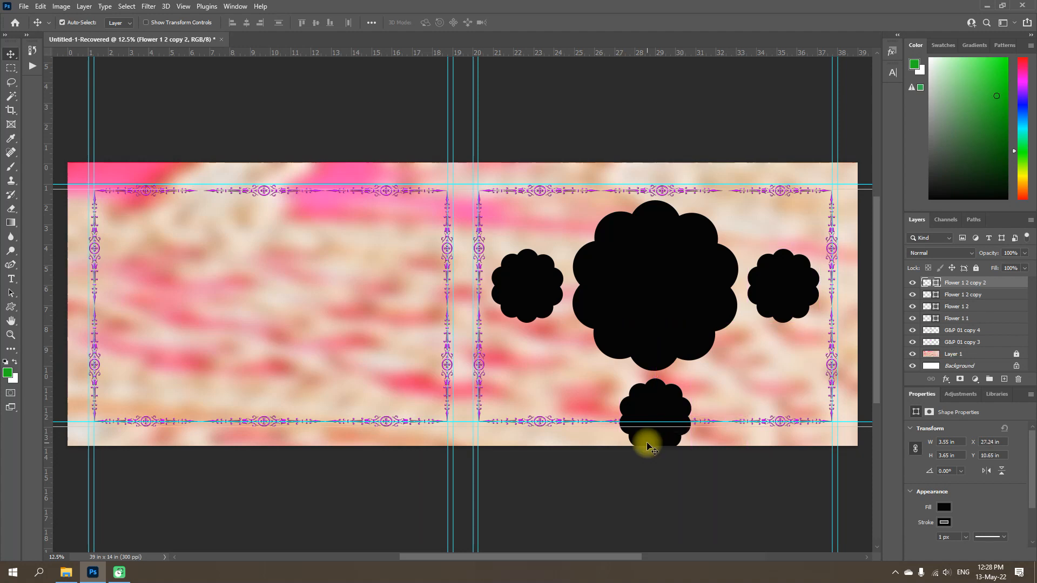
Flatten the flower copy beneath the large one to about 1.47 in high, keeping its width, and select the large flower
key(ctrl)
key(ctrl+t)
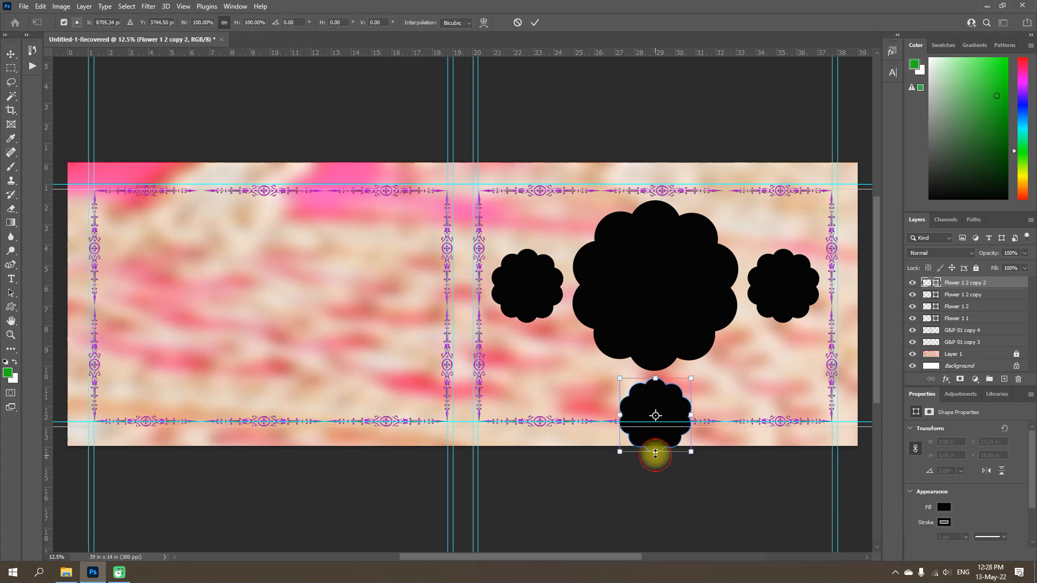
drag(655, 454, 659, 411)
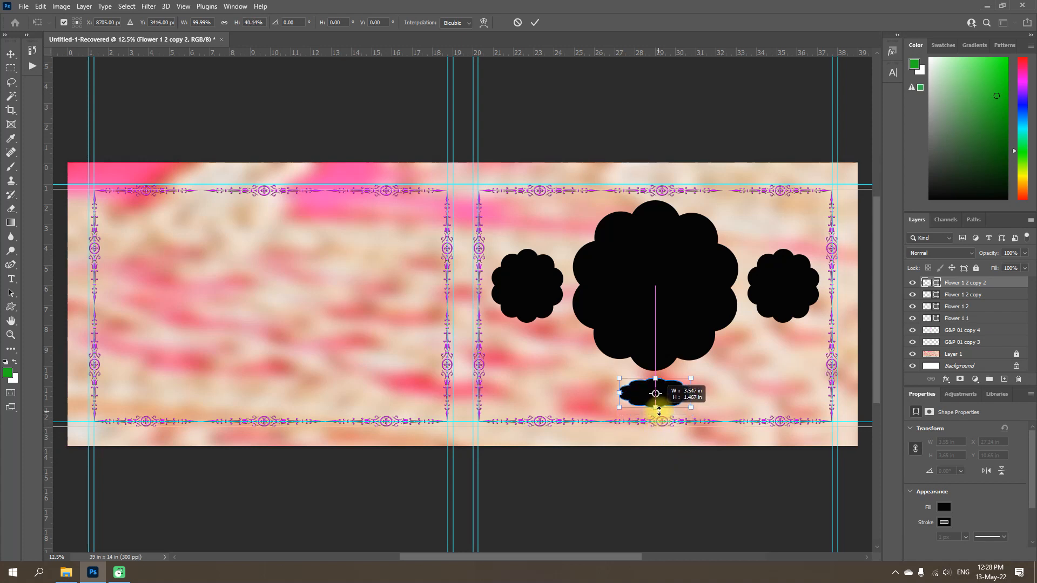
drag(660, 411, 659, 411)
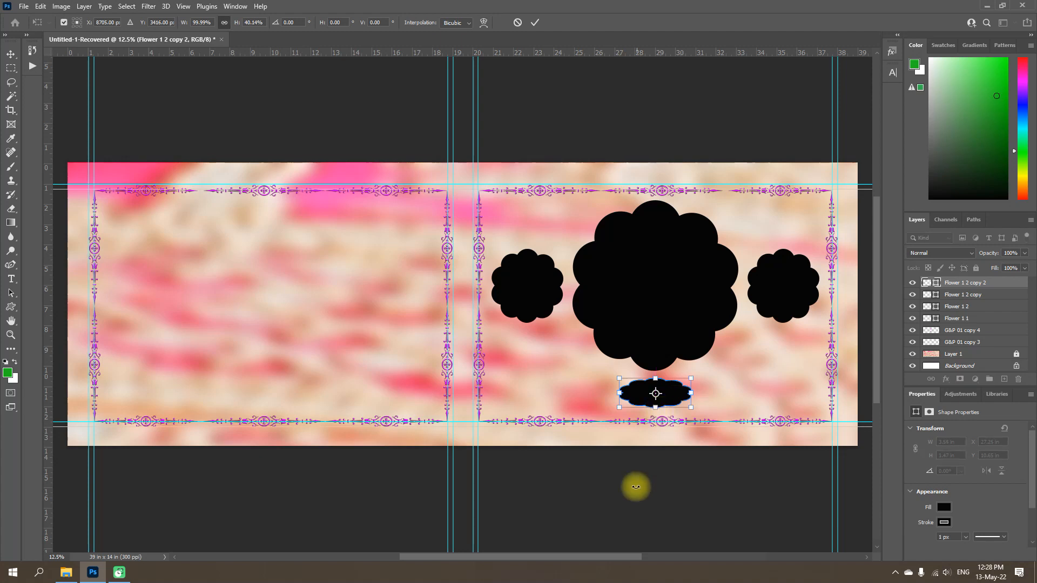
click(535, 22)
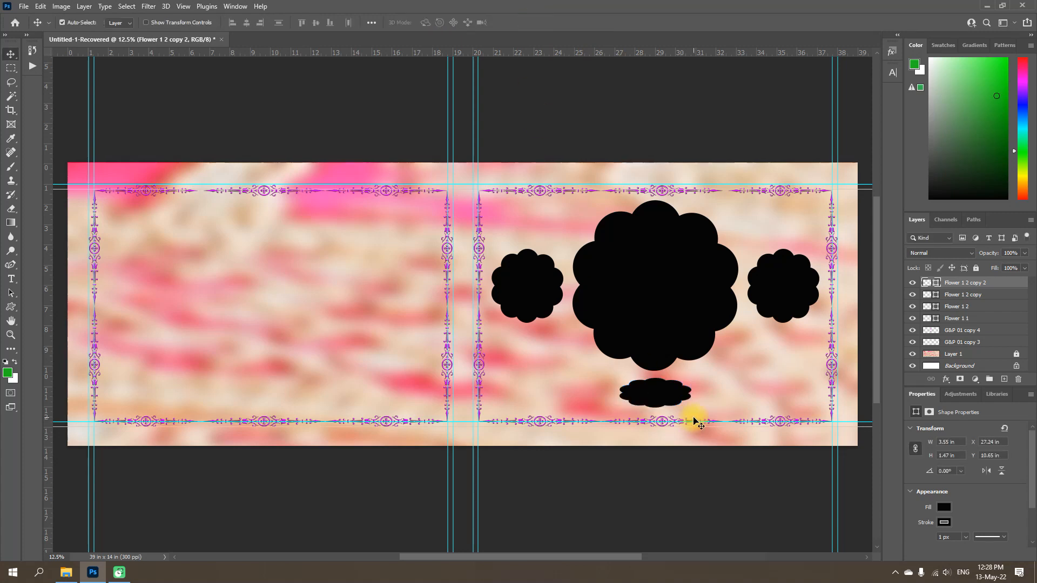
click(644, 301)
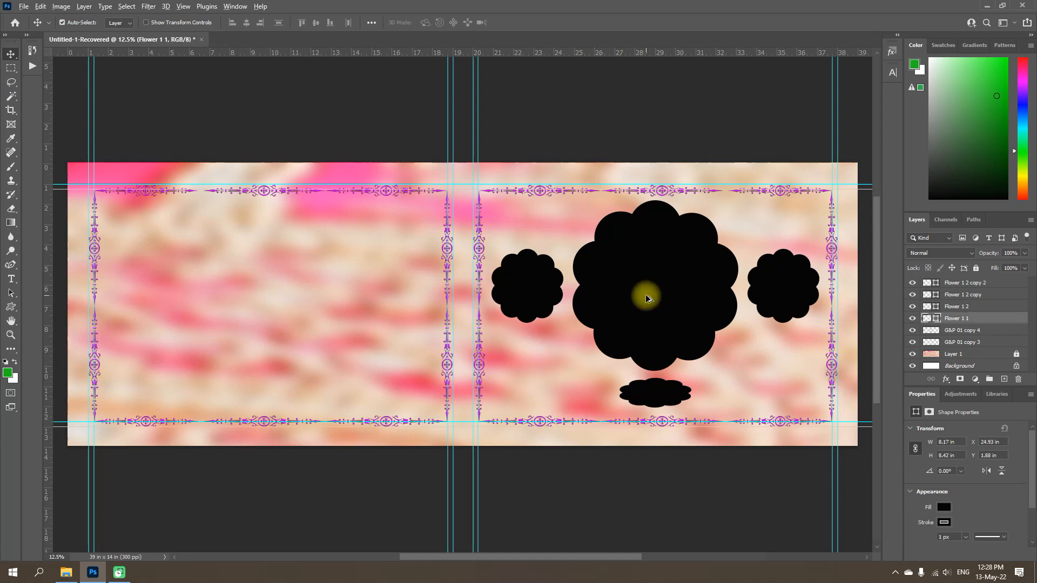
Duplicate the large flower onto the back cover at X 5.26, Y 1.88 in and give it an outside rainbow gradient stroke
click(651, 294)
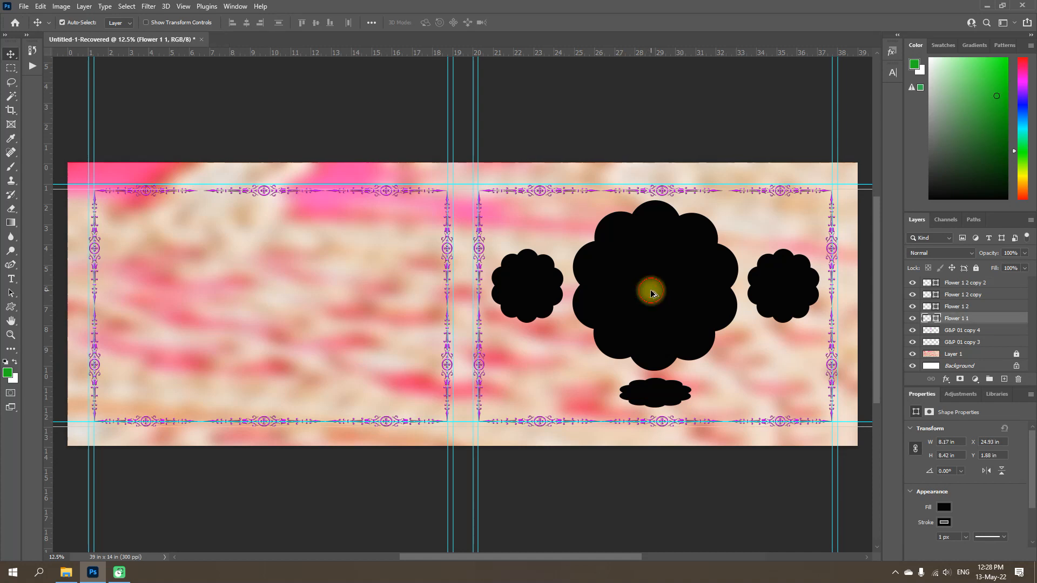
drag(651, 293, 252, 291)
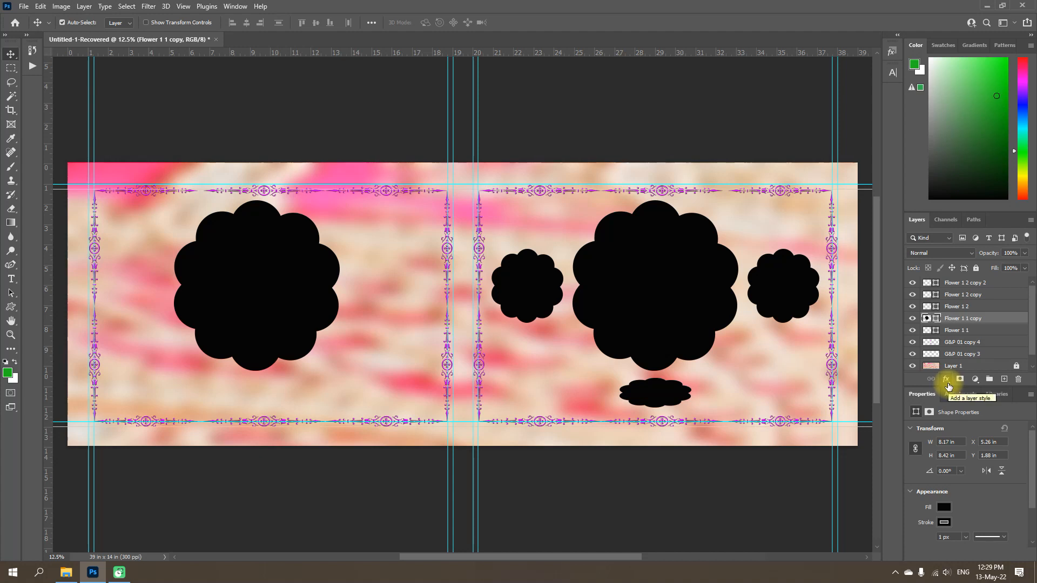
click(947, 380)
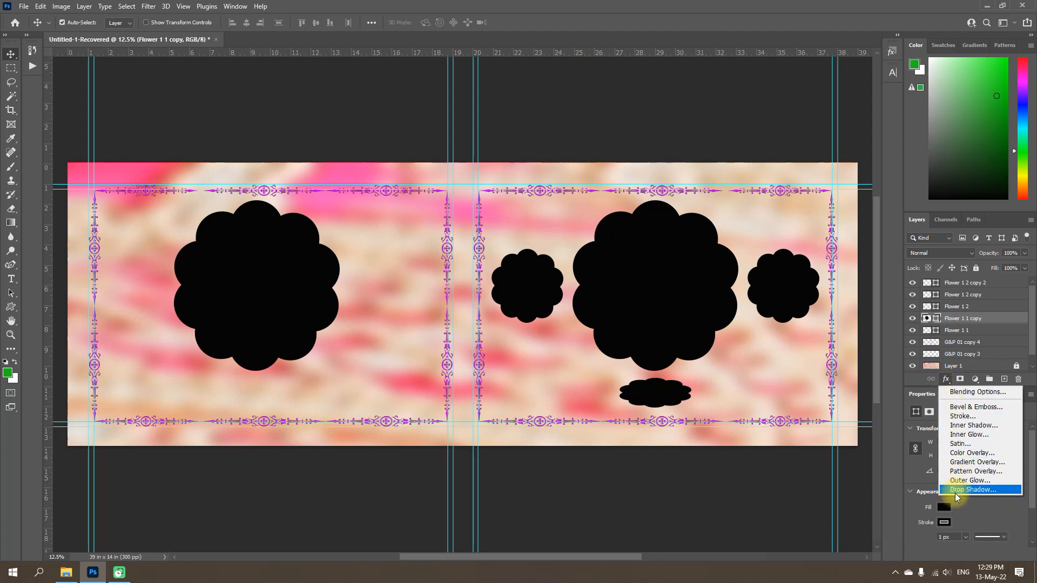
click(964, 417)
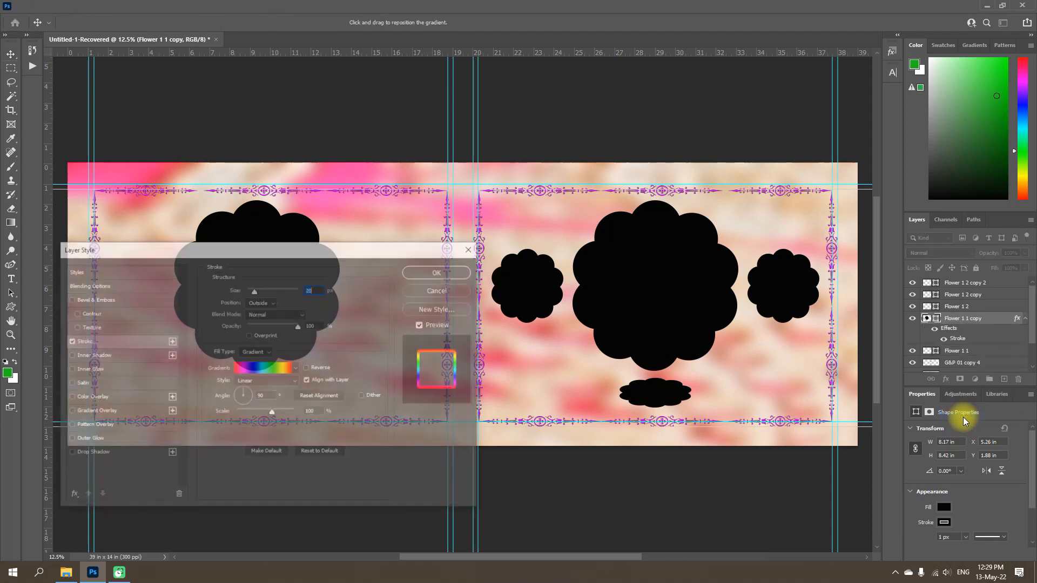
drag(326, 251, 662, 234)
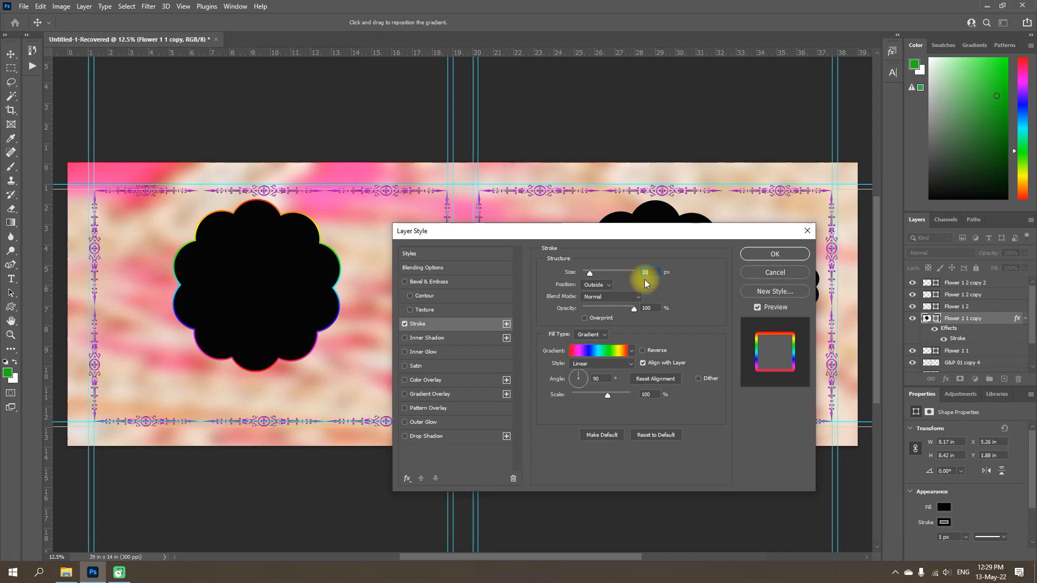
click(775, 255)
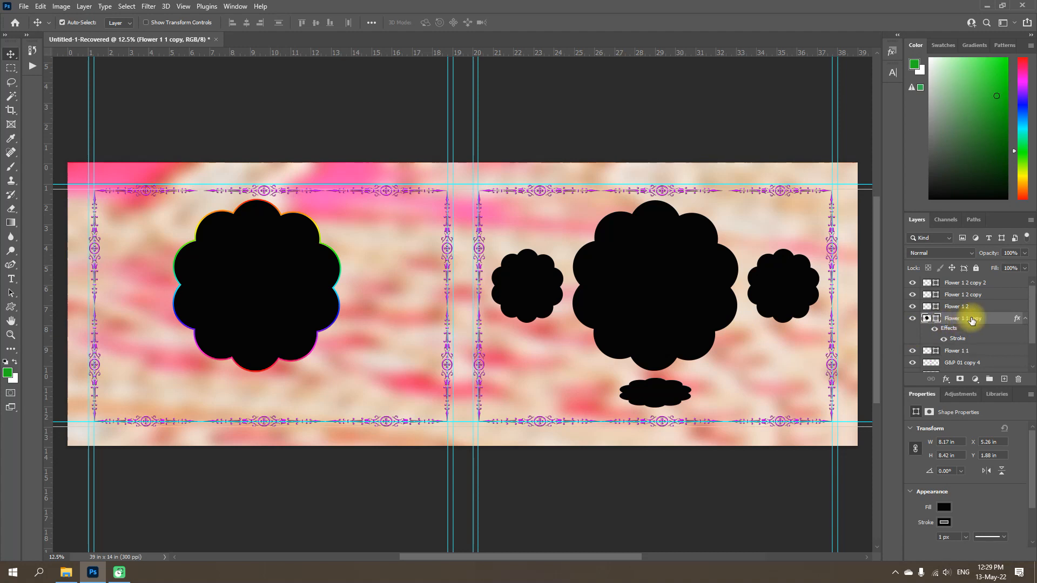
Copy the back cover flower's layer style and paste it onto all four front cover flowers
right_click(972, 320)
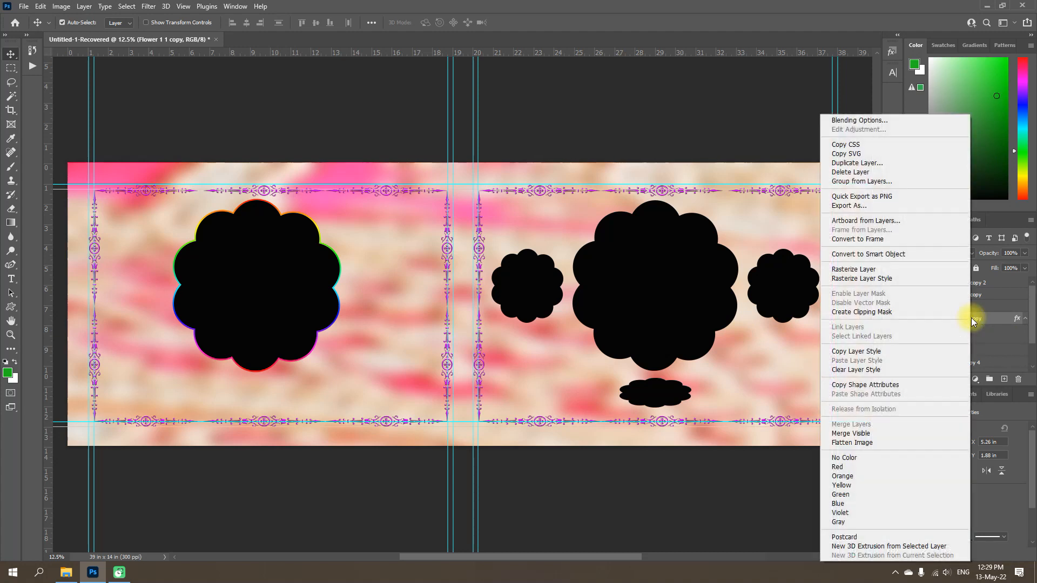
click(847, 352)
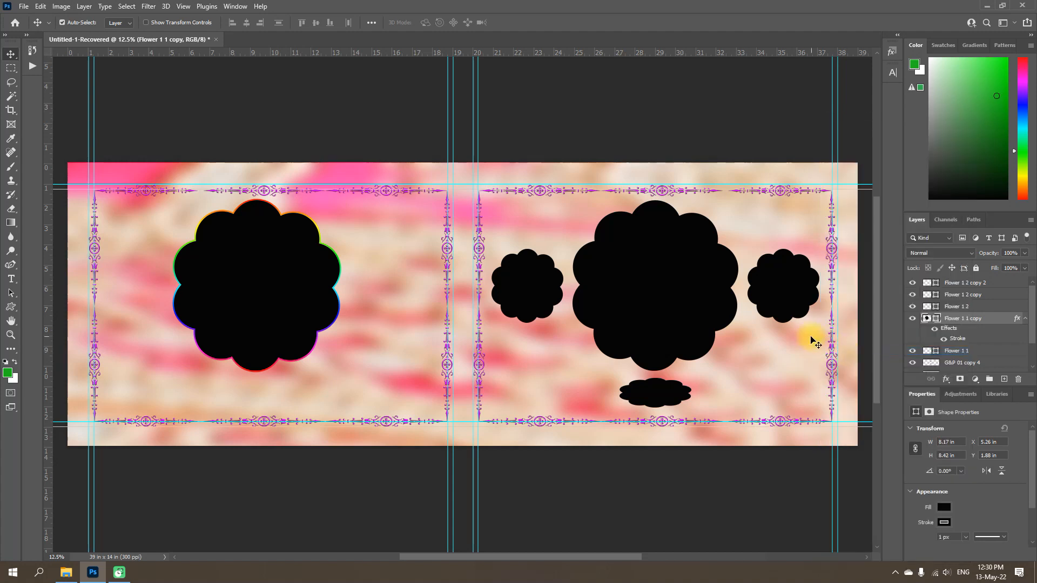
click(529, 291)
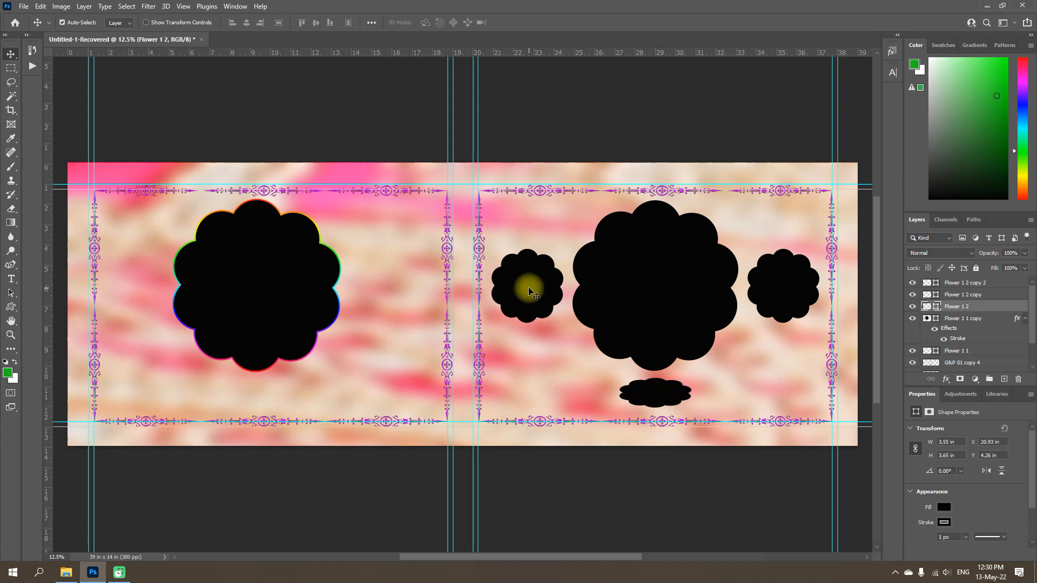
shift+click(662, 281)
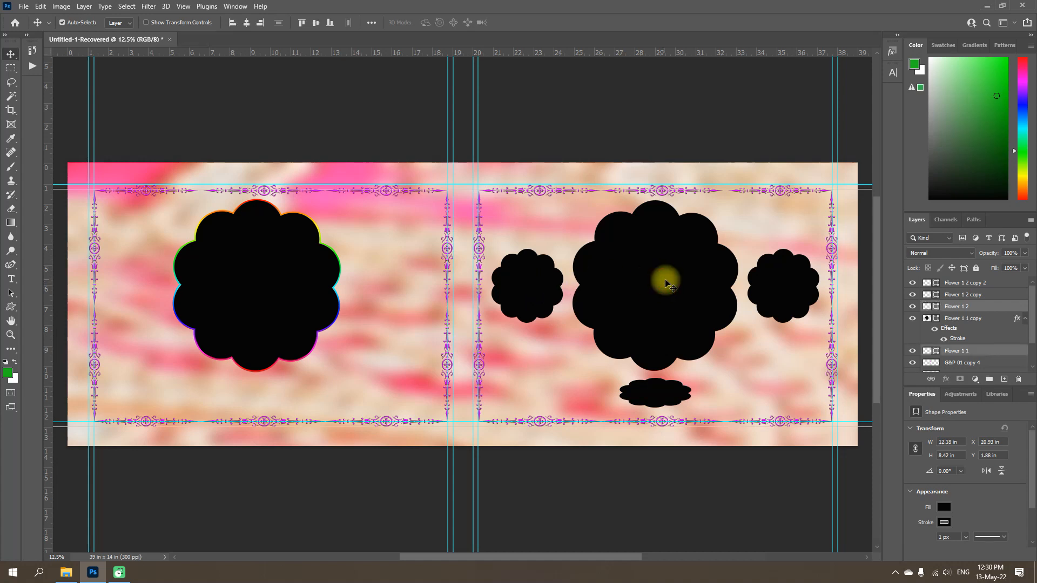
shift+click(792, 282)
shift+click(659, 389)
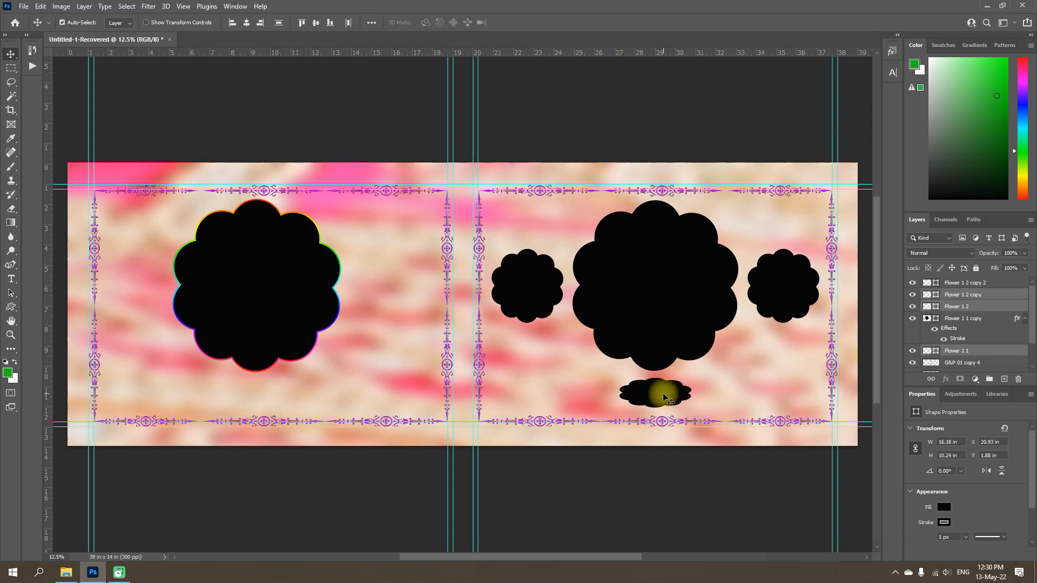
right_click(970, 285)
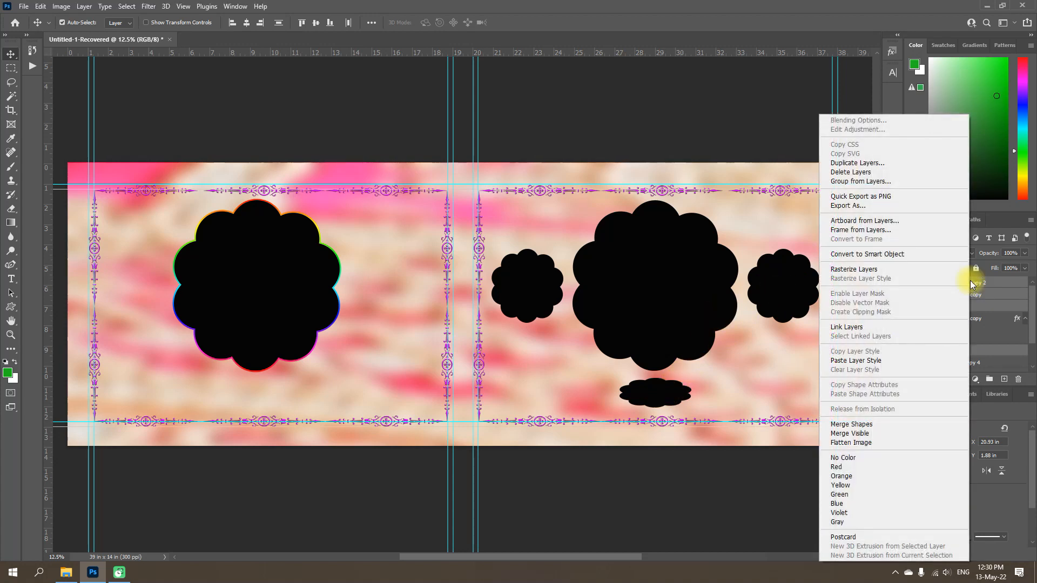
click(886, 364)
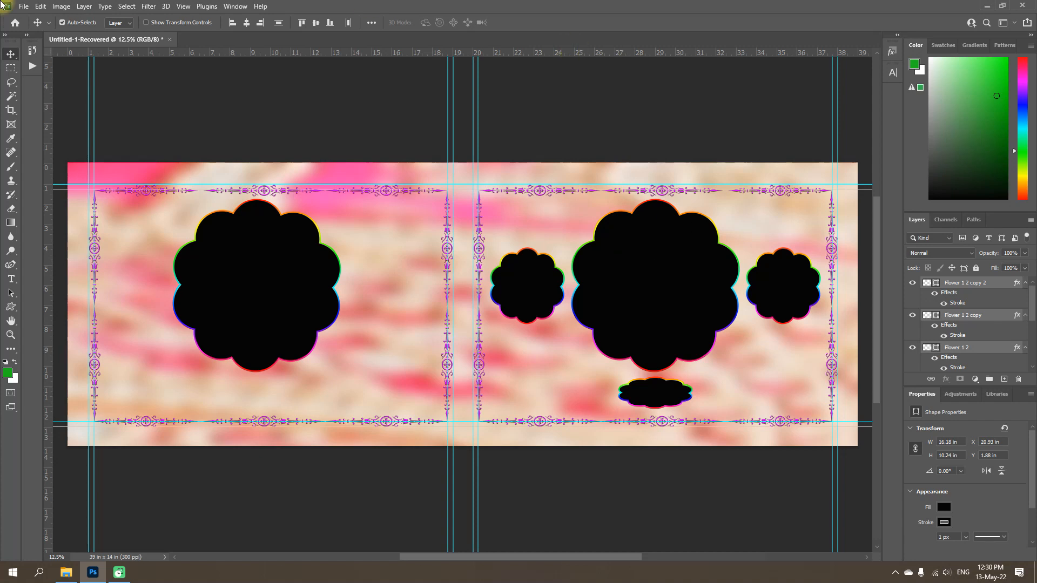
Place the G&P 02 ornament from the Wedding Cover Design folder left of the flattened flower, at about X 24.93, Y 9.54 in
click(65, 573)
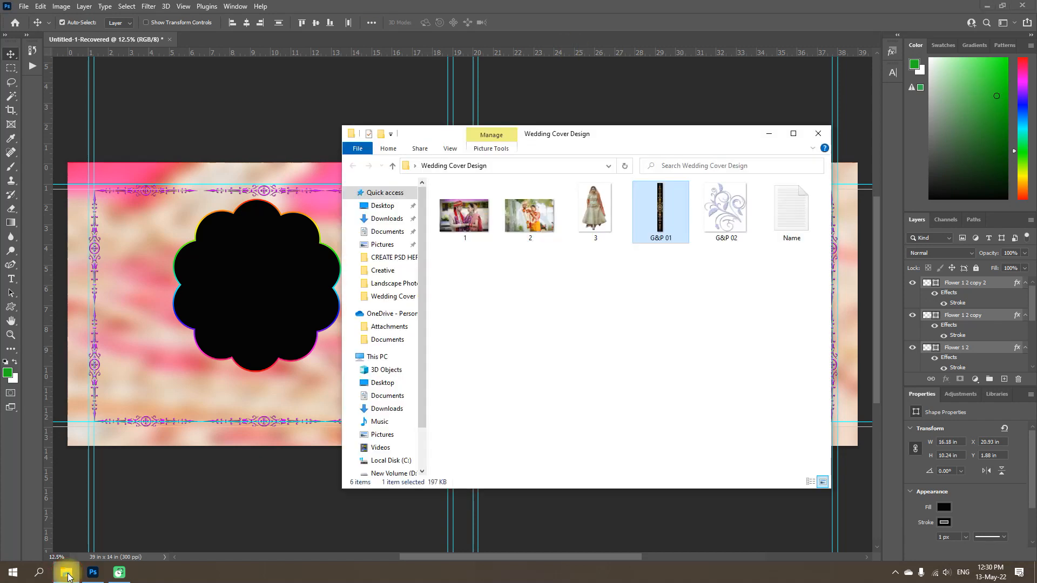
click(731, 226)
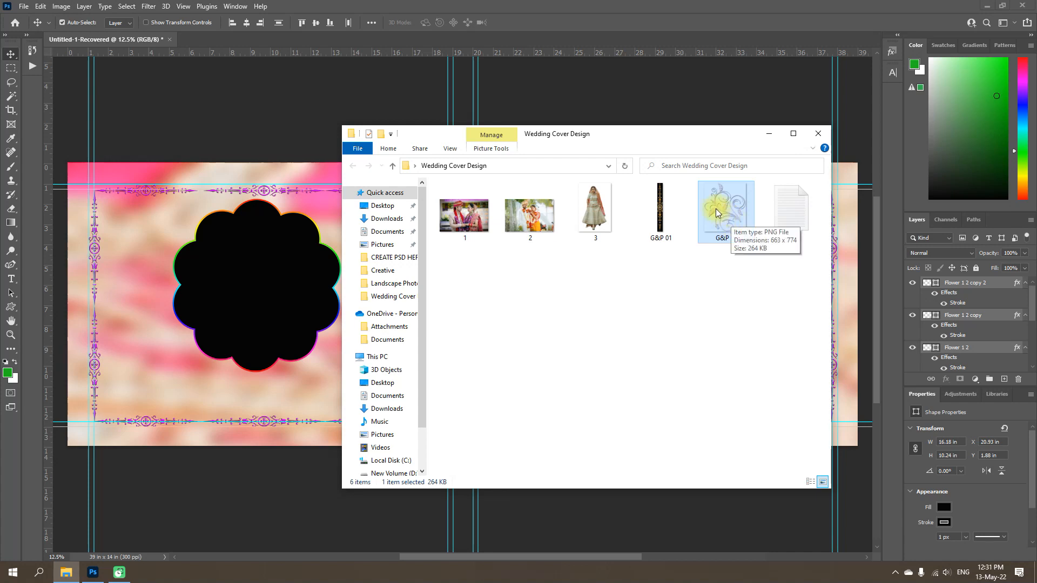
click(715, 210)
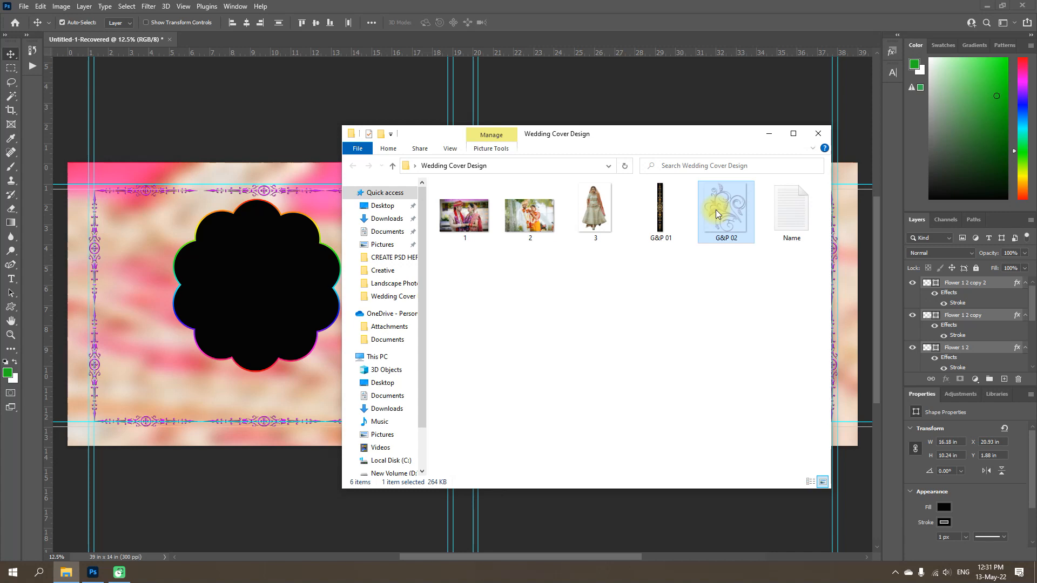
drag(716, 210, 321, 397)
key(space)
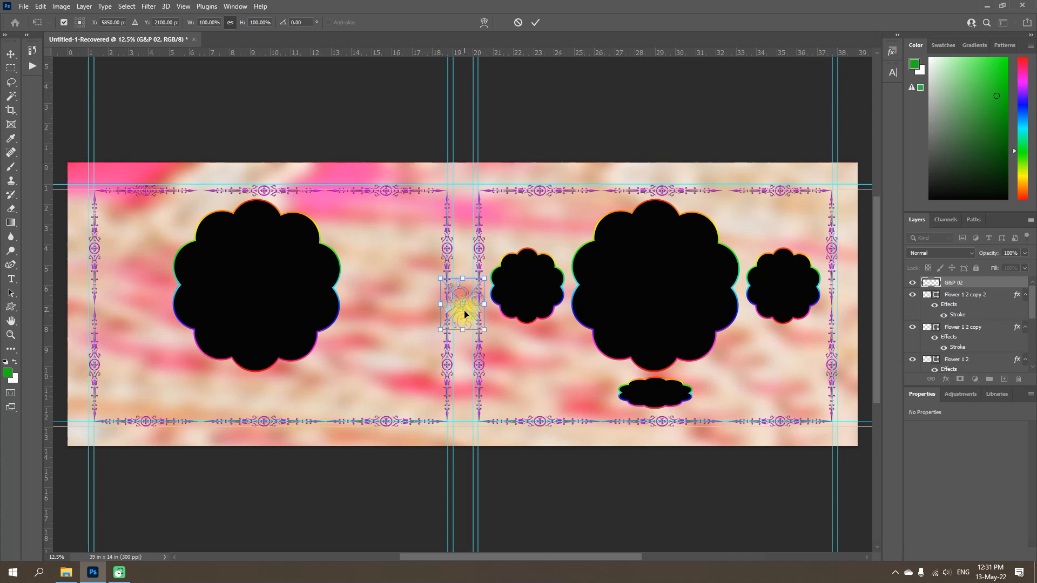
drag(465, 314, 593, 395)
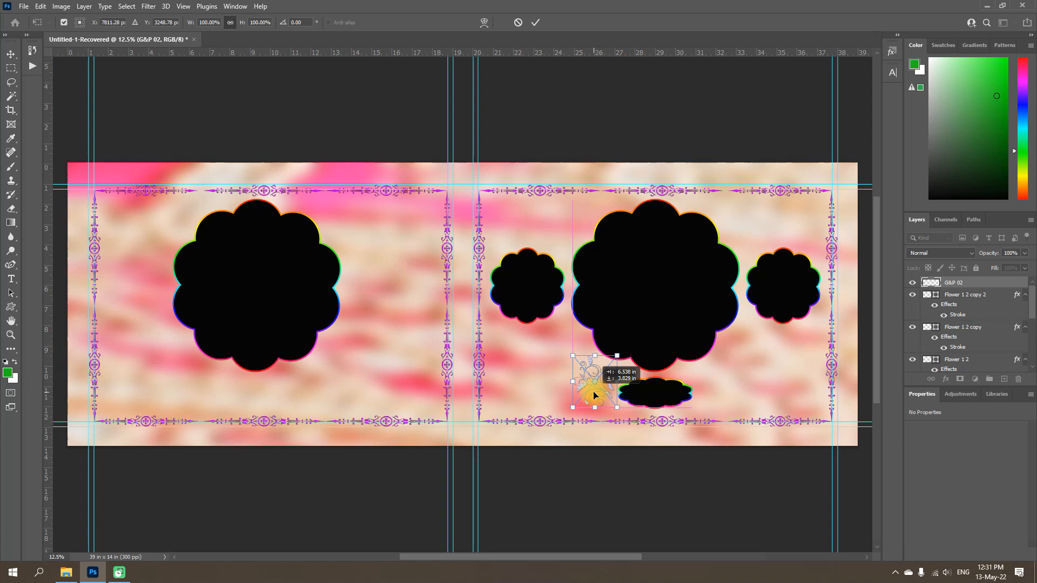
drag(593, 395, 594, 396)
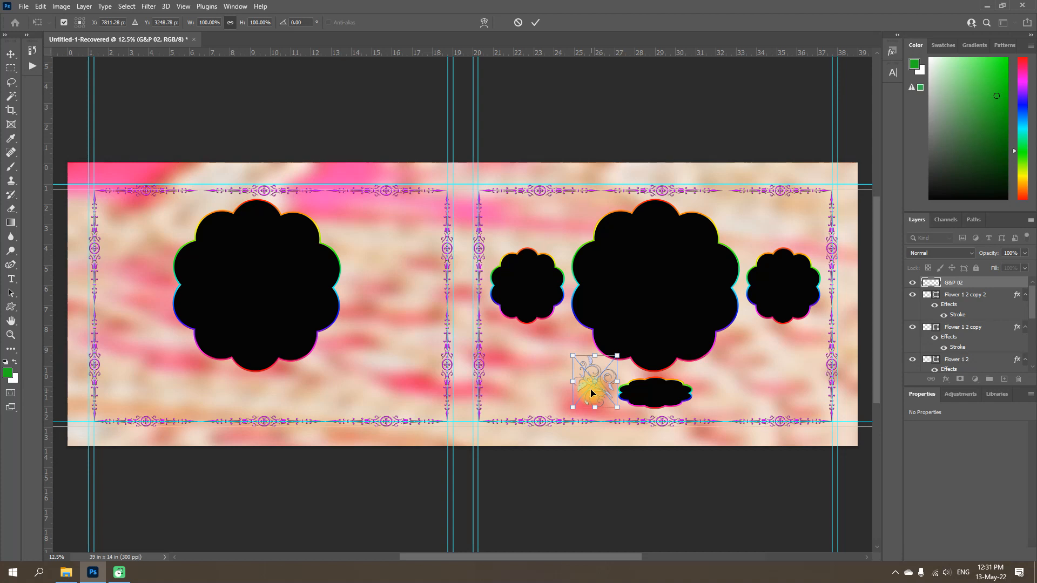
click(537, 22)
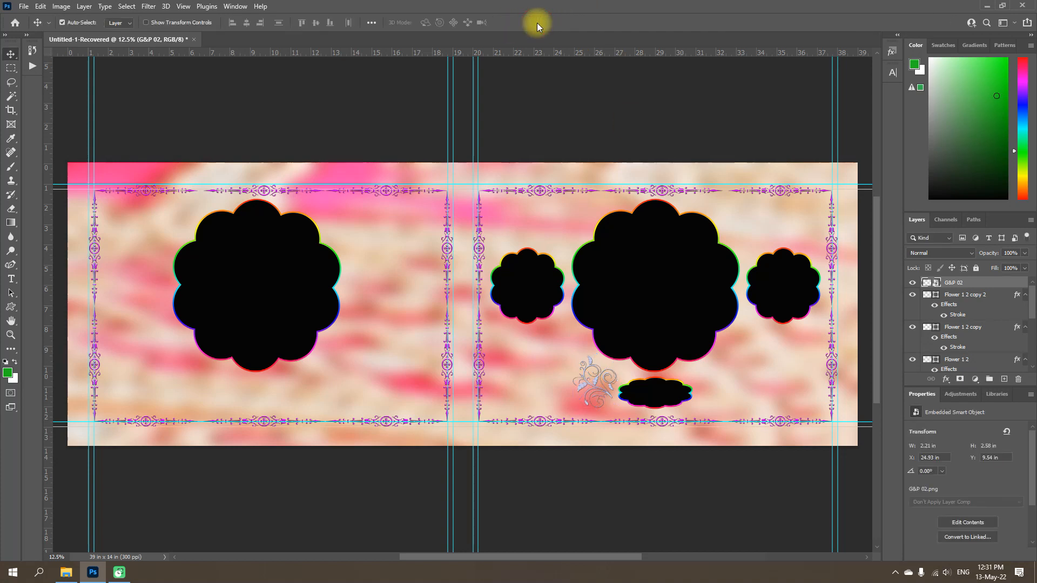
Recolour the G&P 02 ornament with Hue/Saturation, using hue +15 and saturation +100
key(ctrl)
key(ctrl+u)
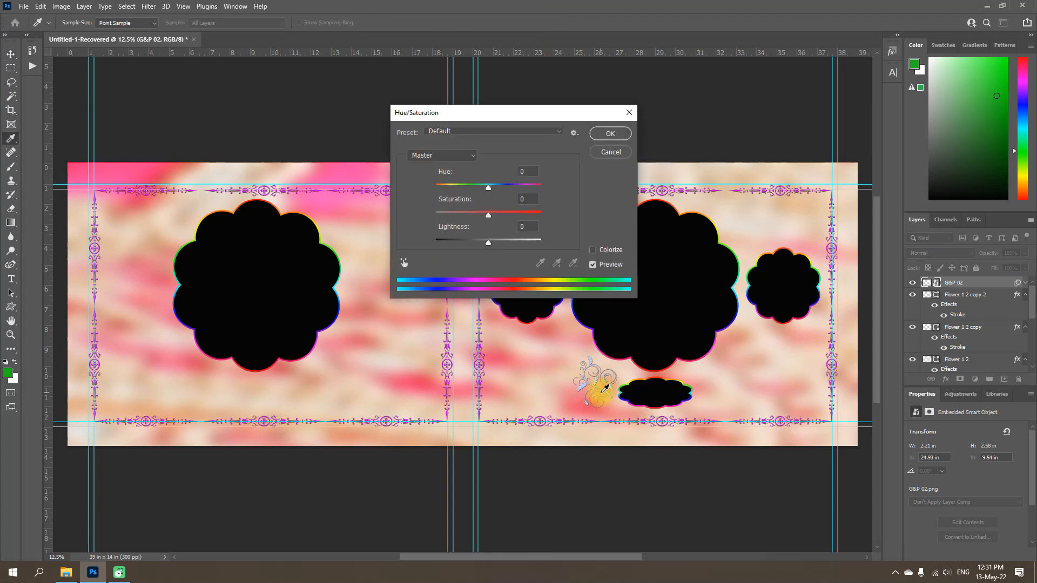
drag(490, 218, 438, 190)
drag(494, 192, 498, 193)
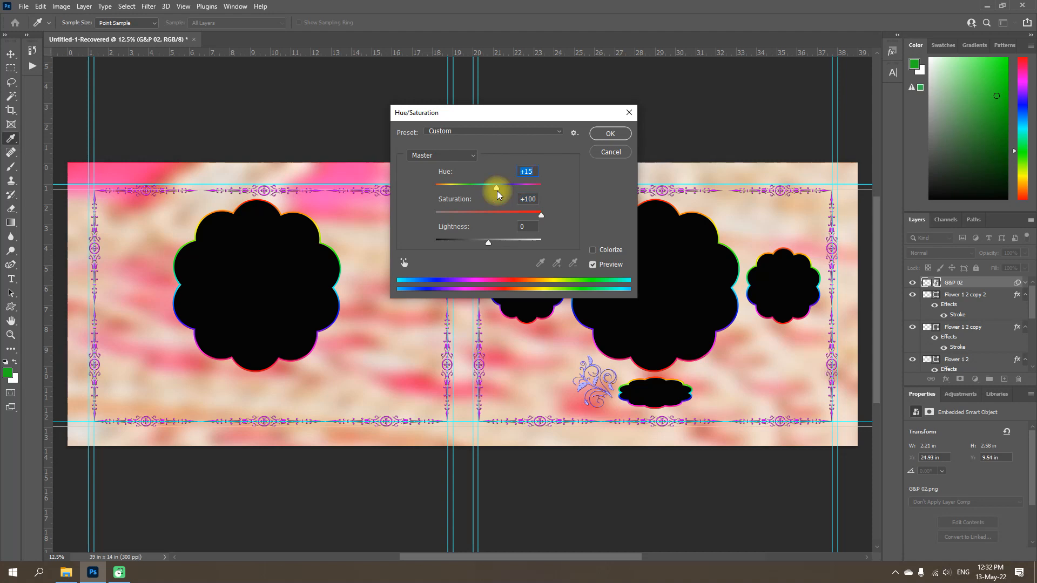
click(610, 133)
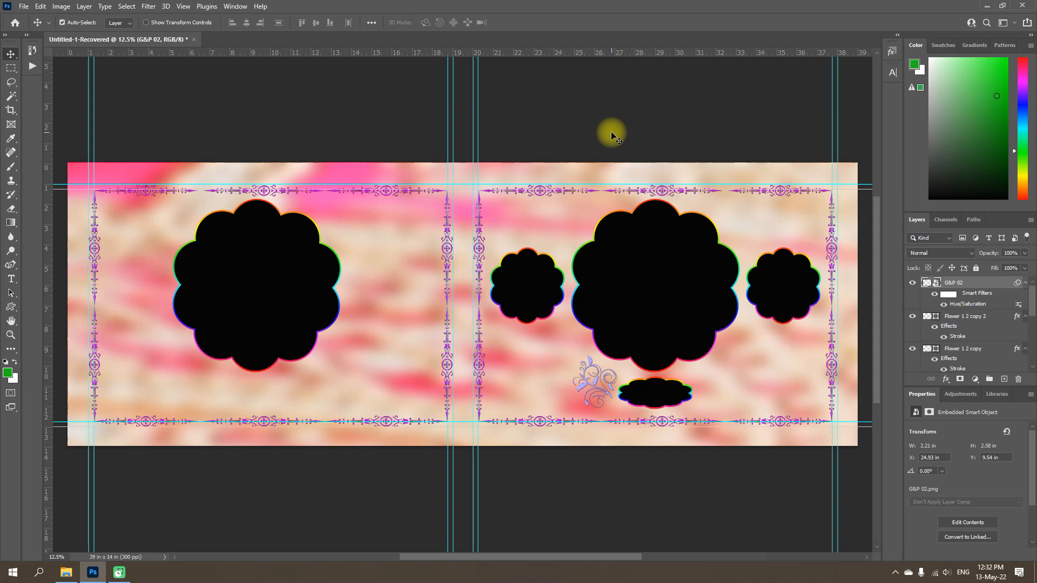
Duplicate the ornament and flip the copy horizontally about the flattened flower's centre, so it mirrors the original on the other side
key(ctrl)
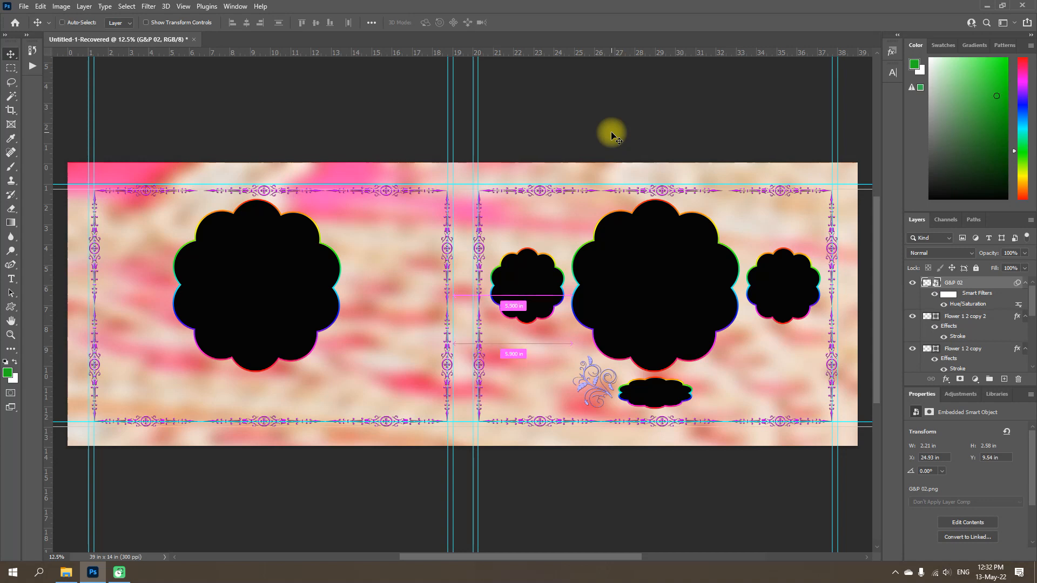
key(ctrl+j)
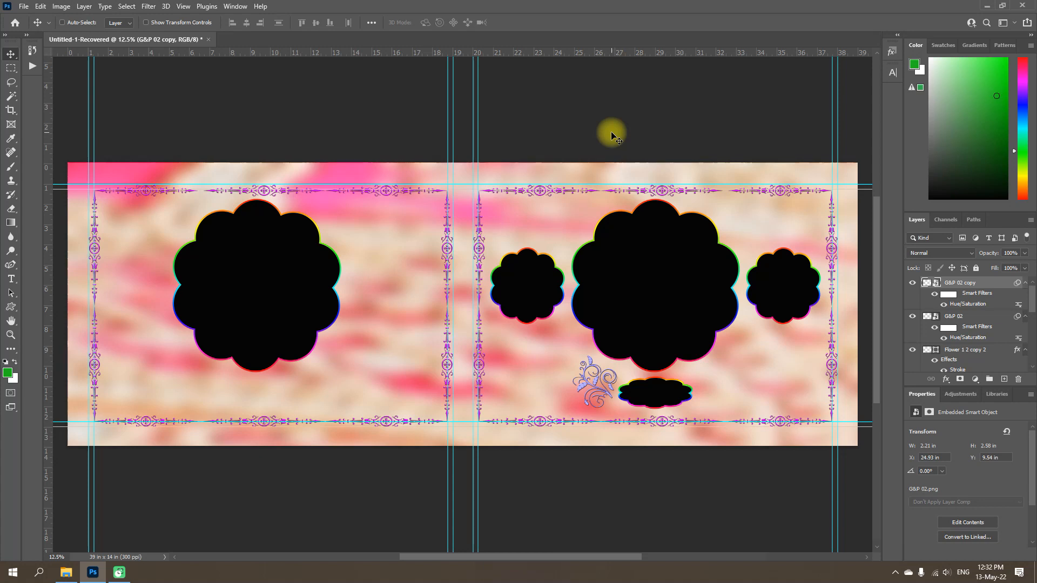
key(ctrl+t)
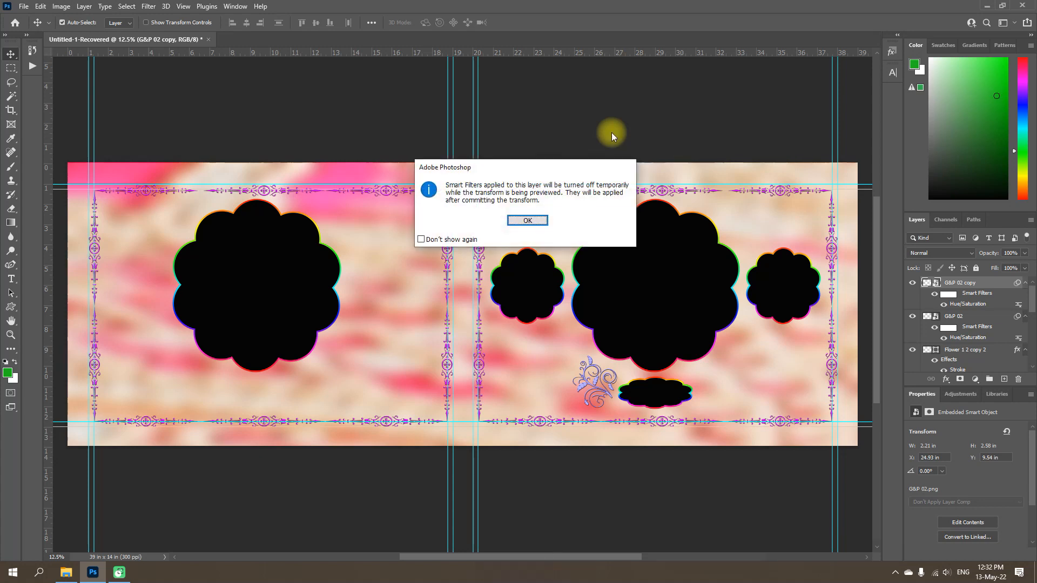
click(527, 220)
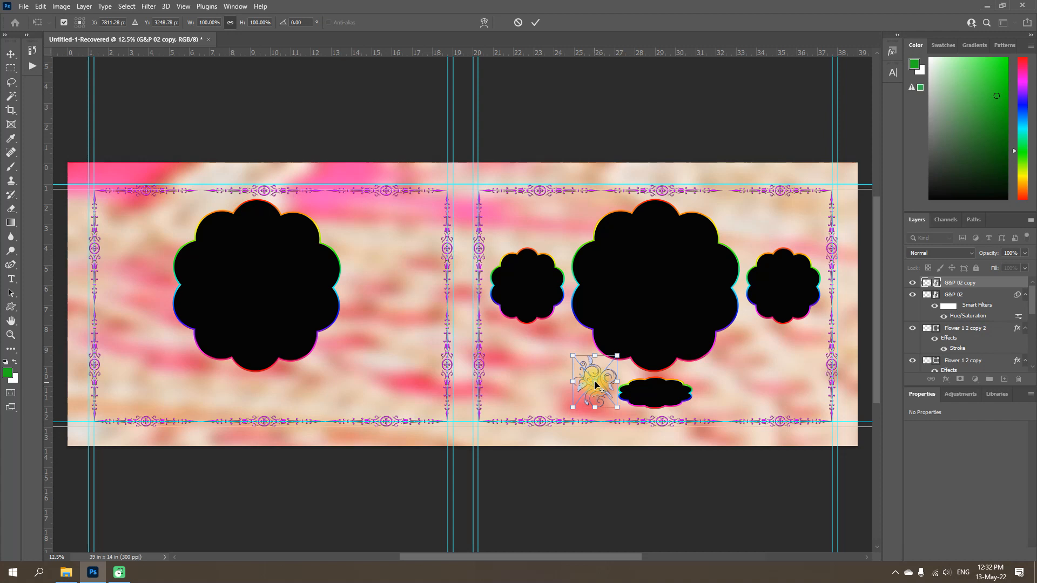
drag(594, 385, 657, 384)
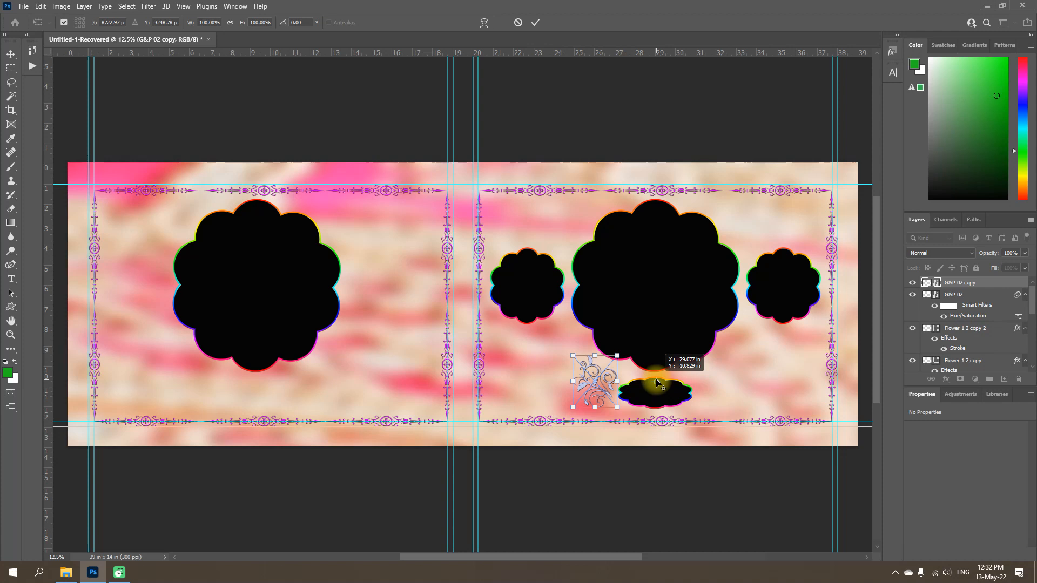
drag(656, 383, 656, 383)
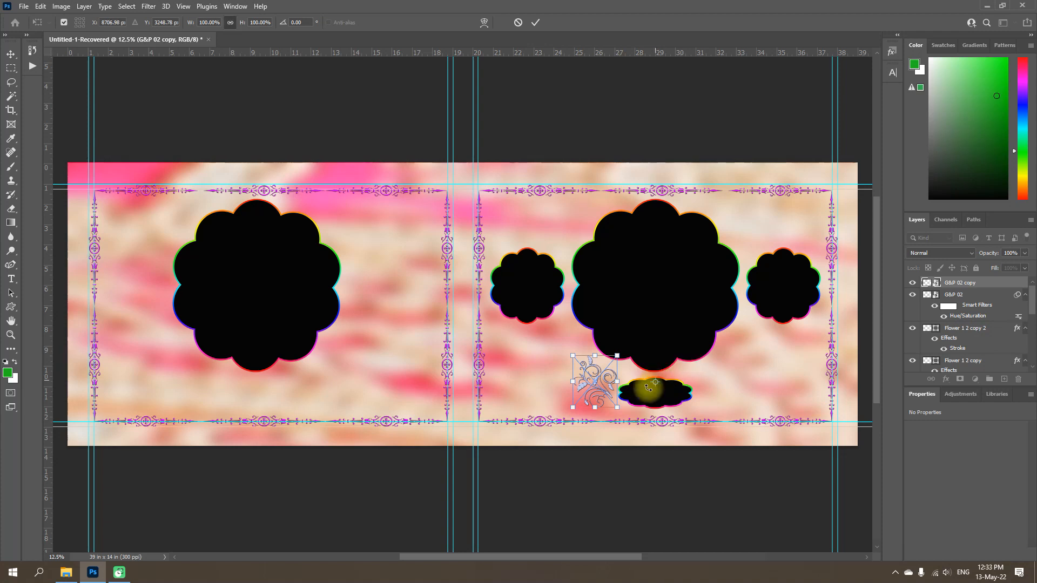
right_click(603, 399)
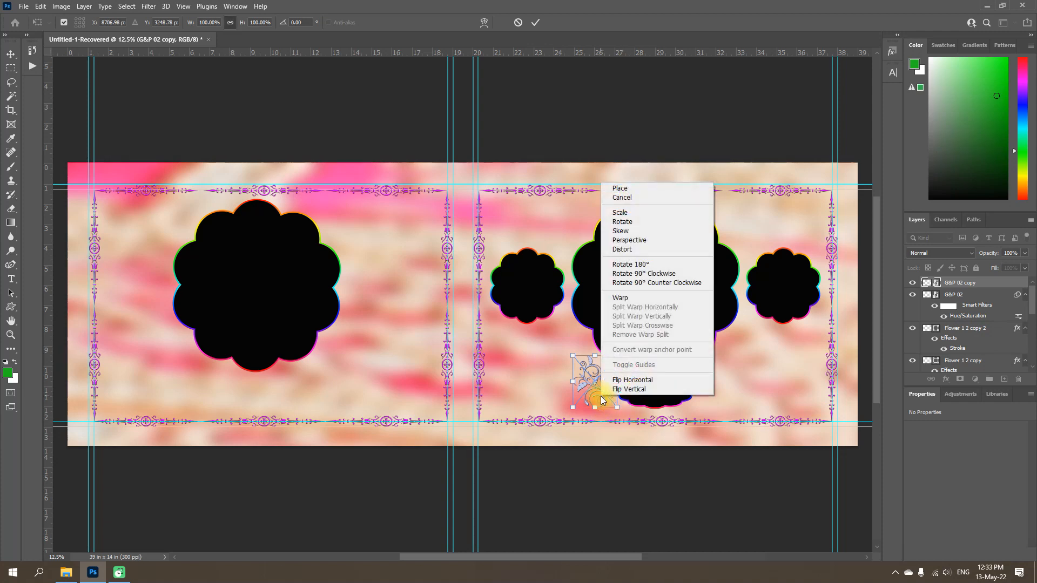
click(631, 380)
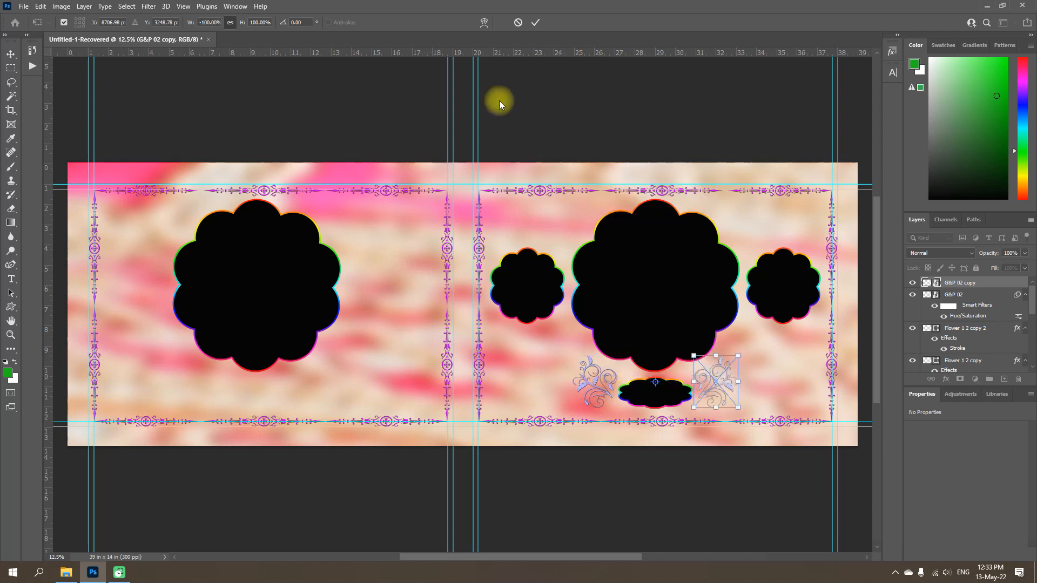
click(535, 25)
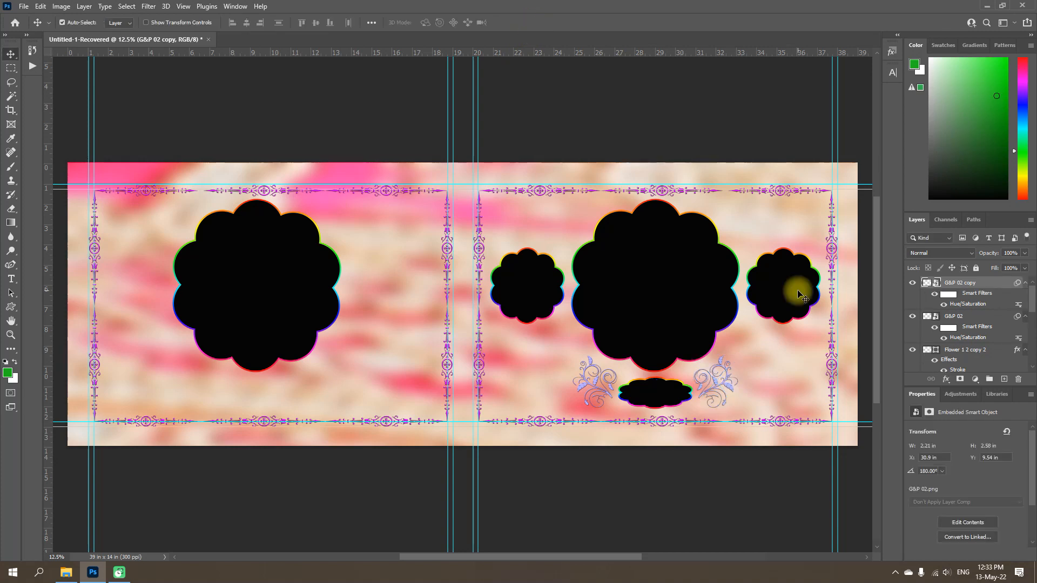
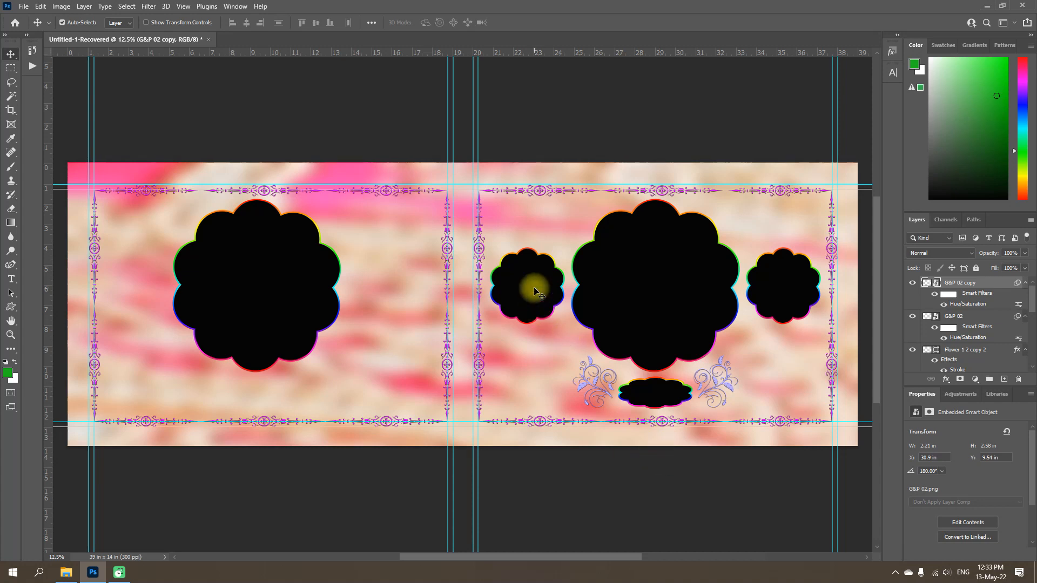
Fill the small flower left of the front cover's large flower with magenta c800ef, sampled from the ornamental frame
click(535, 292)
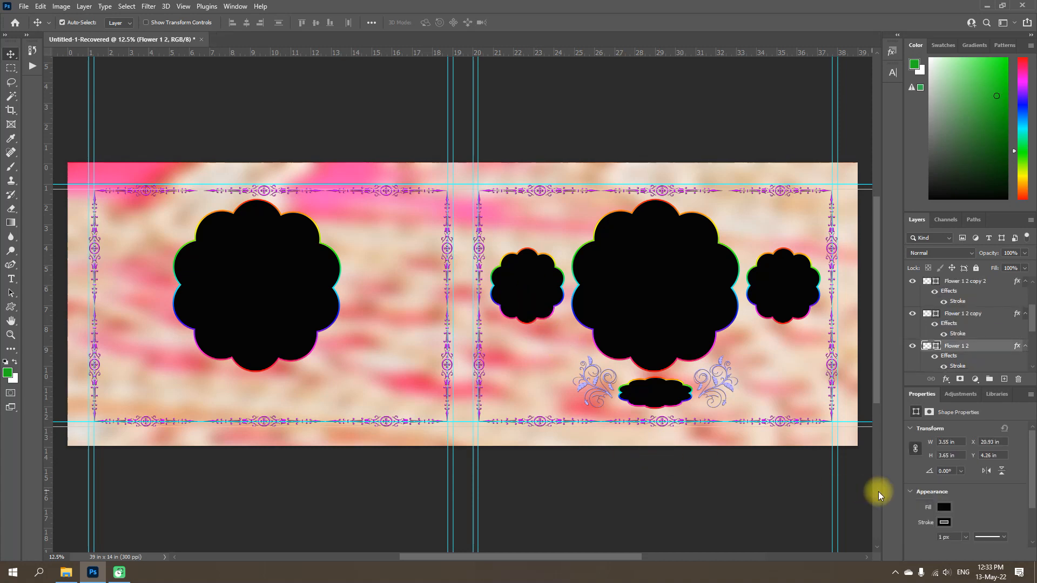
click(944, 509)
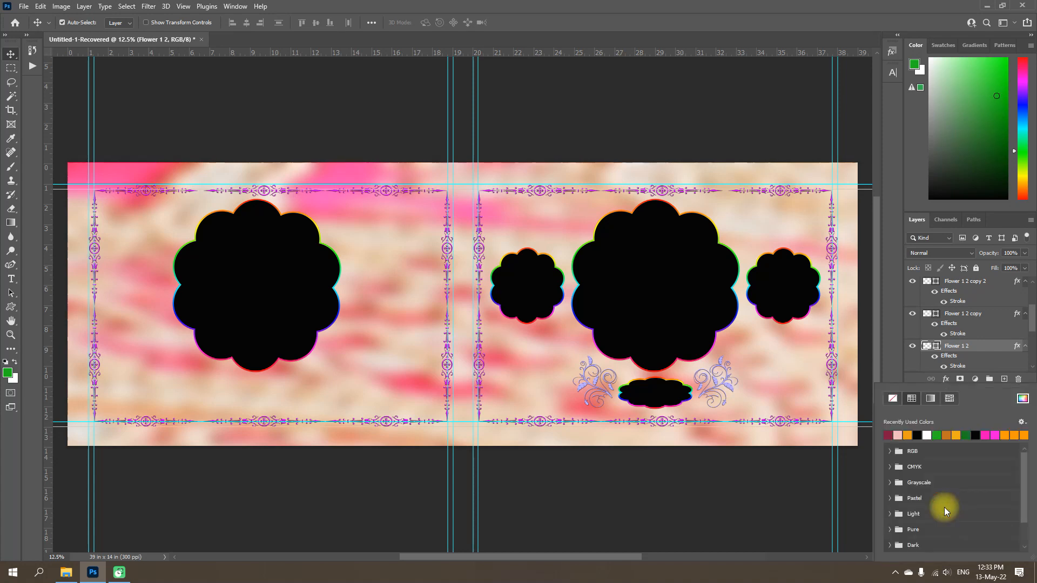
click(900, 436)
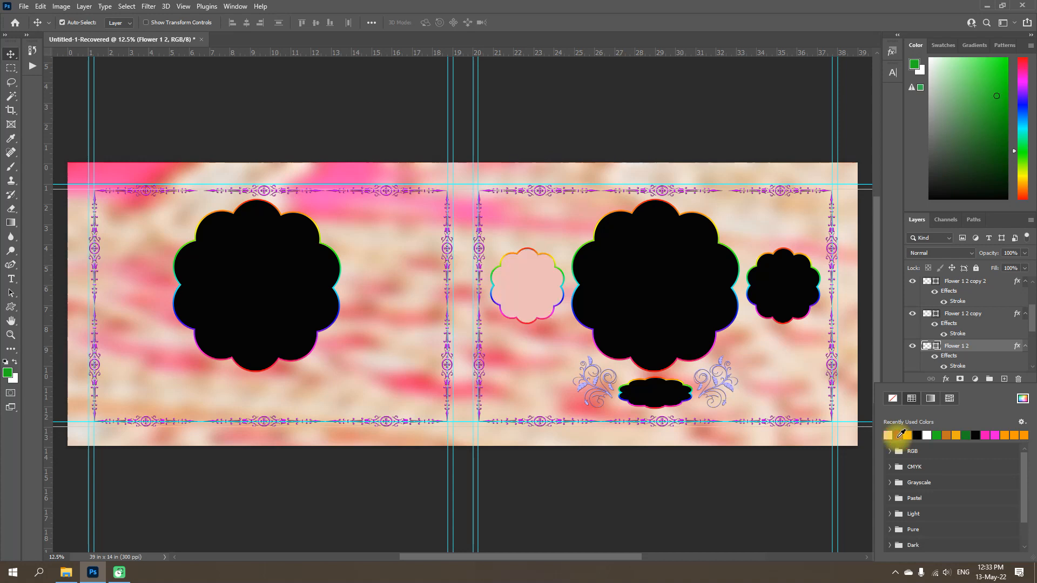
click(948, 435)
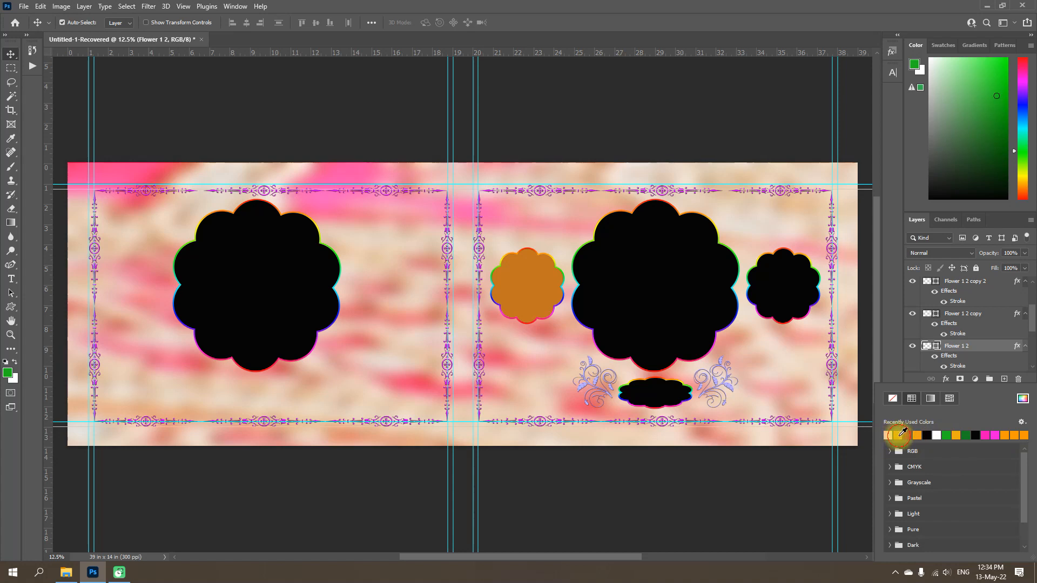
click(900, 436)
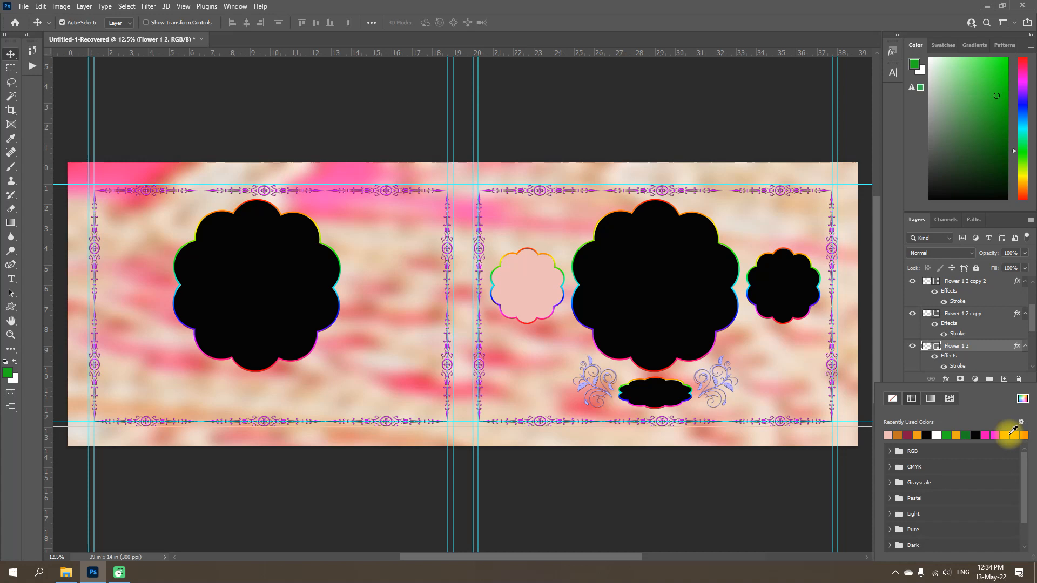
click(1024, 401)
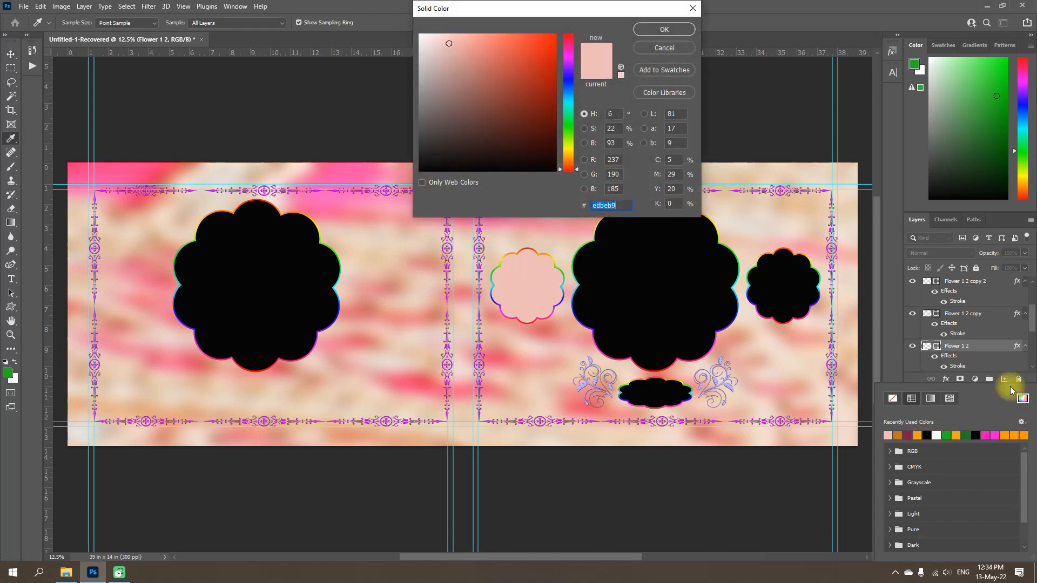
click(522, 420)
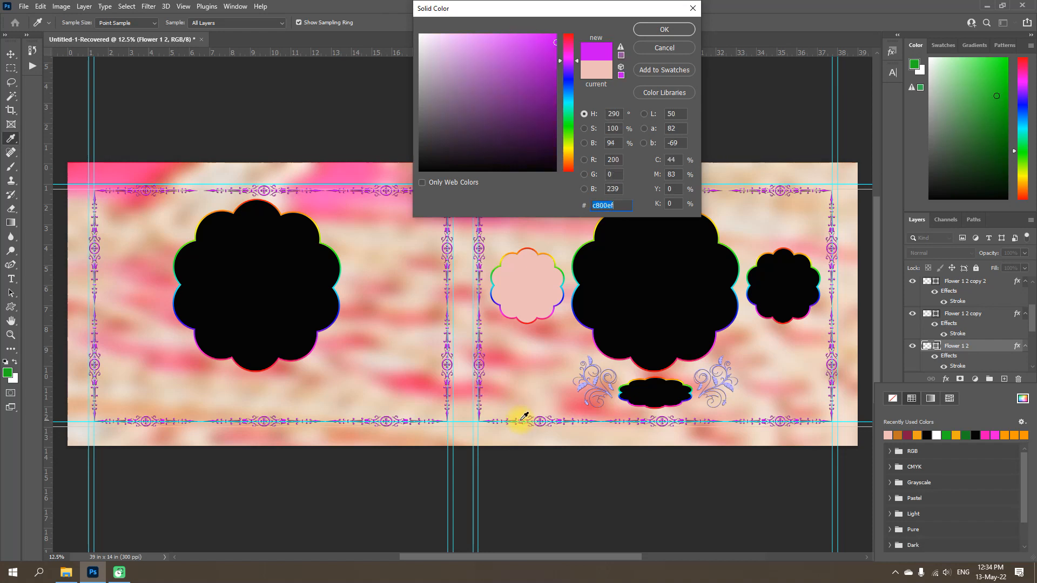
click(669, 27)
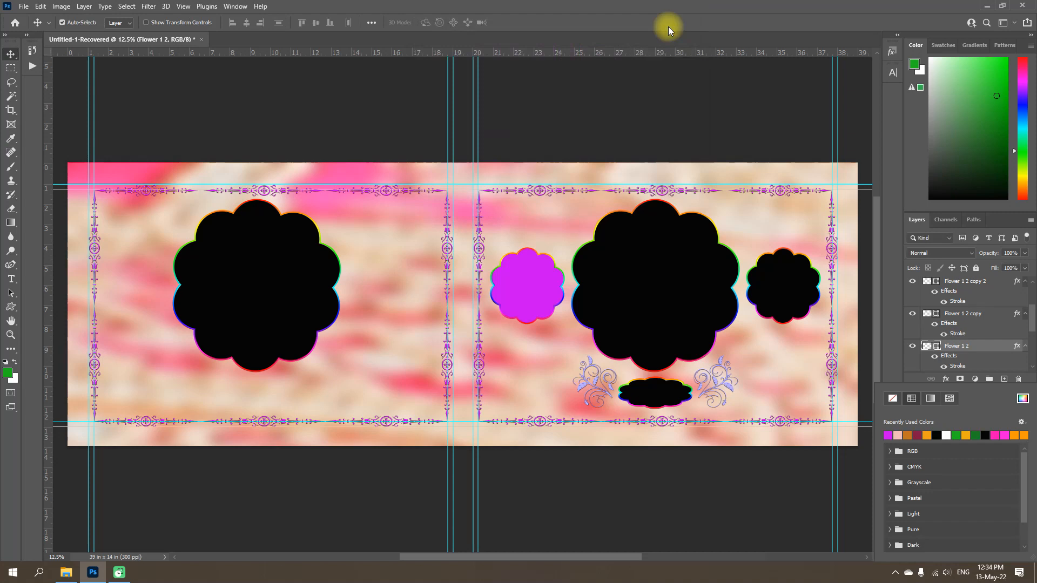
Apply the same recently used magenta fill to the small flower on the right and to the flattened flower below
click(529, 293)
click(785, 291)
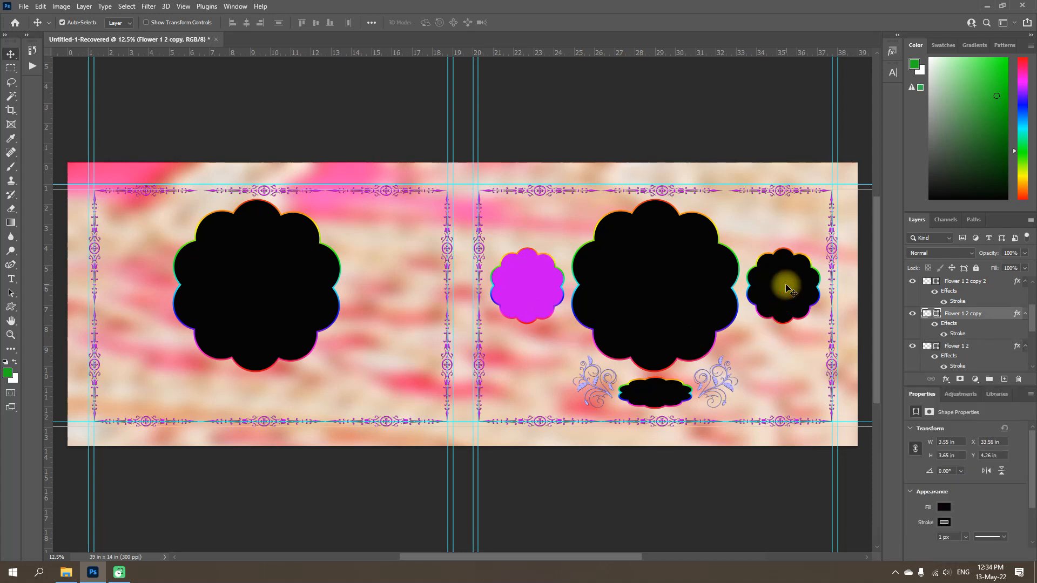
click(944, 508)
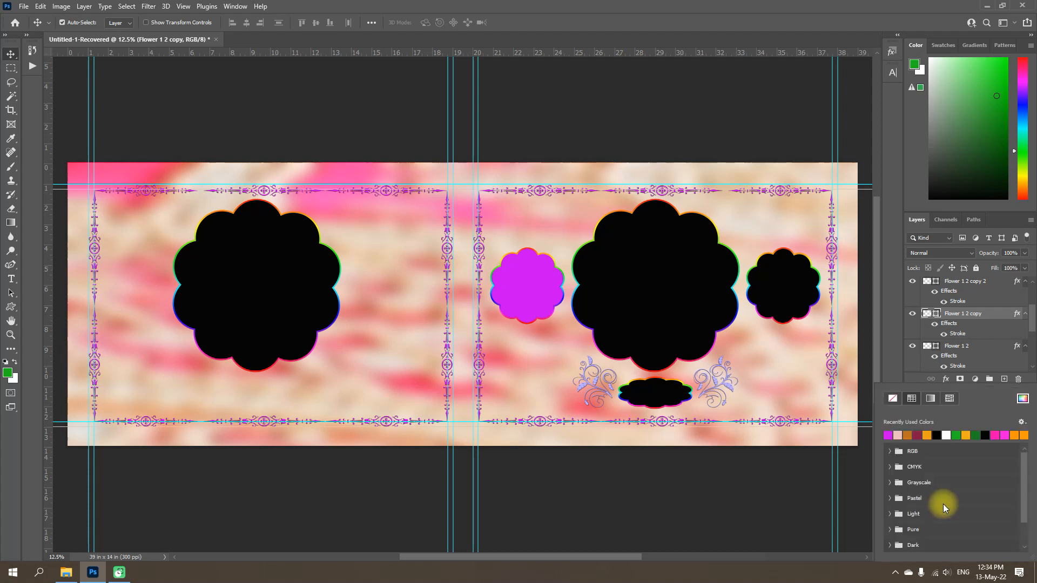
click(888, 436)
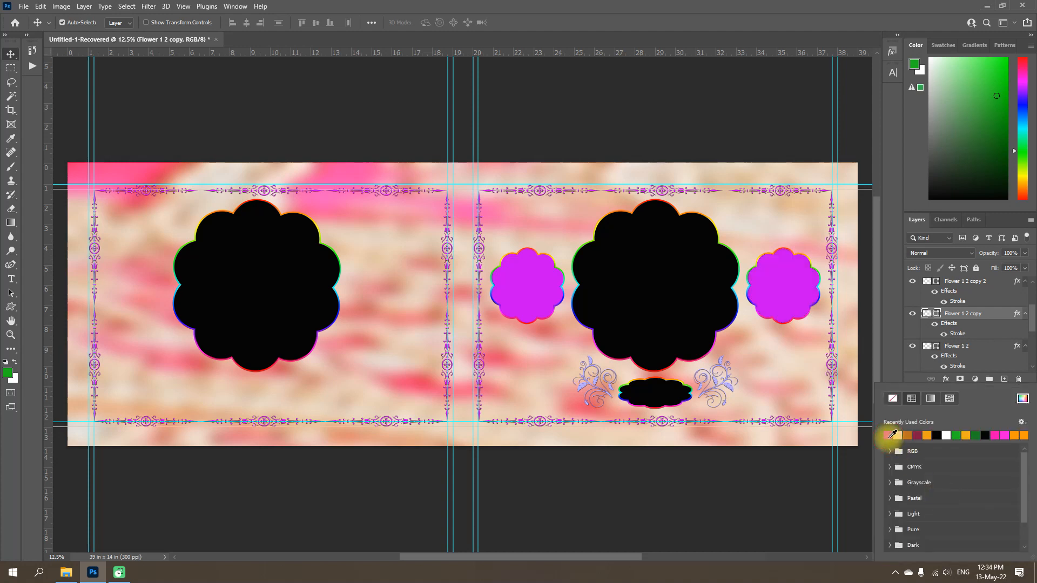
click(660, 393)
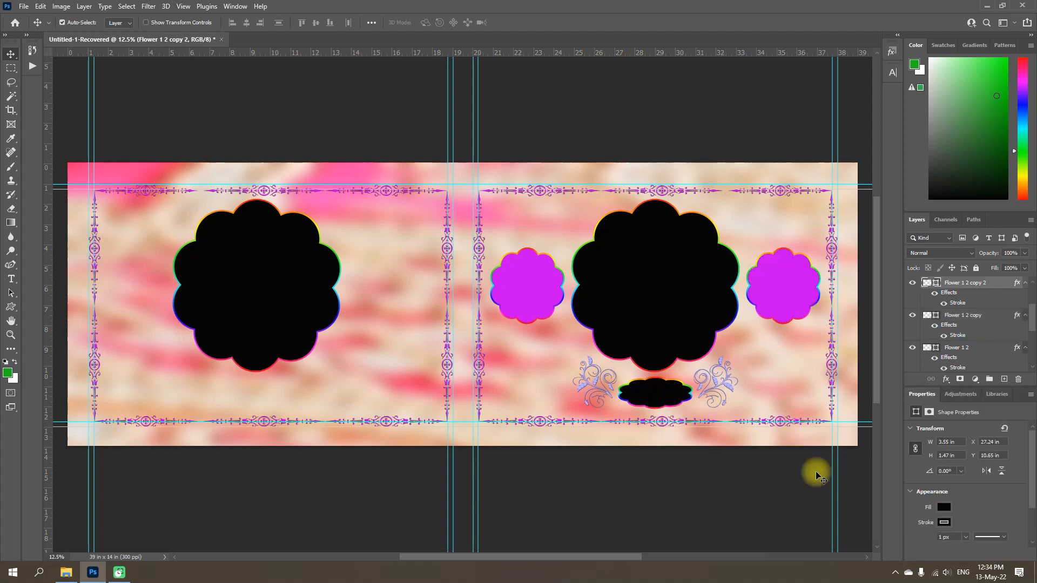
click(944, 508)
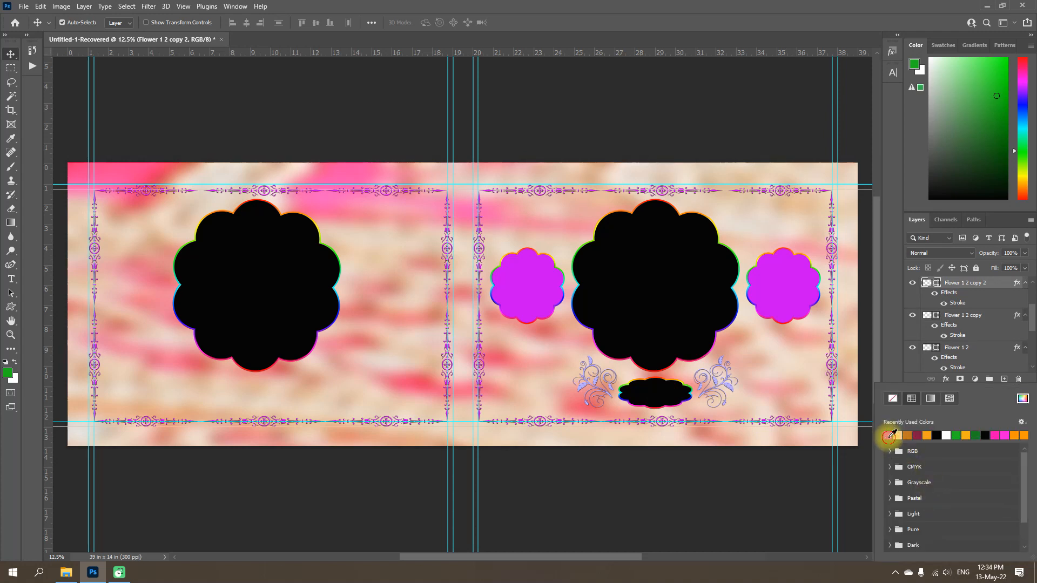
click(888, 436)
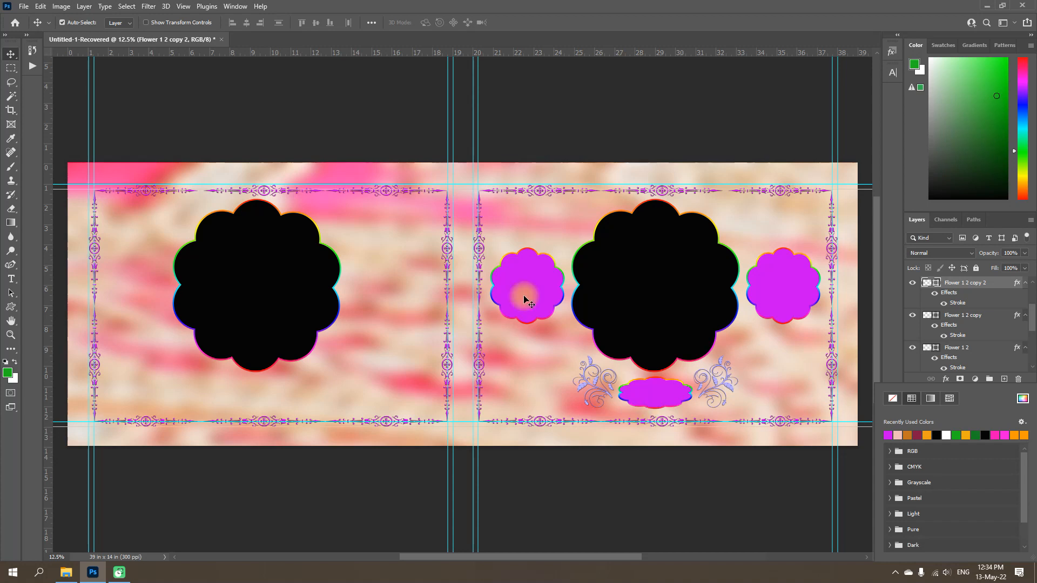
Add a horizontal text layer with the first partner's name on the left small flower of the front cover
click(13, 281)
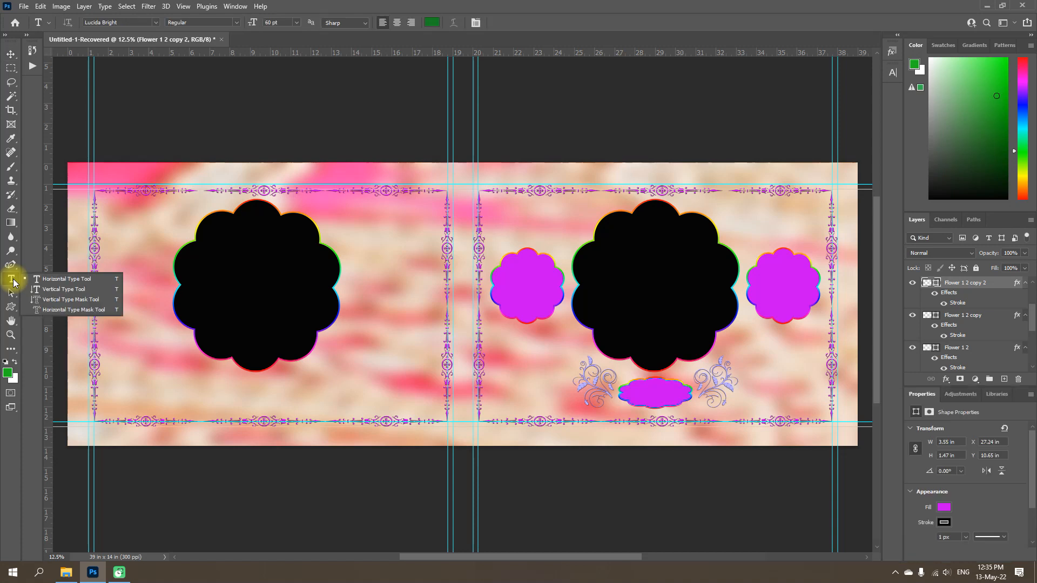
click(72, 280)
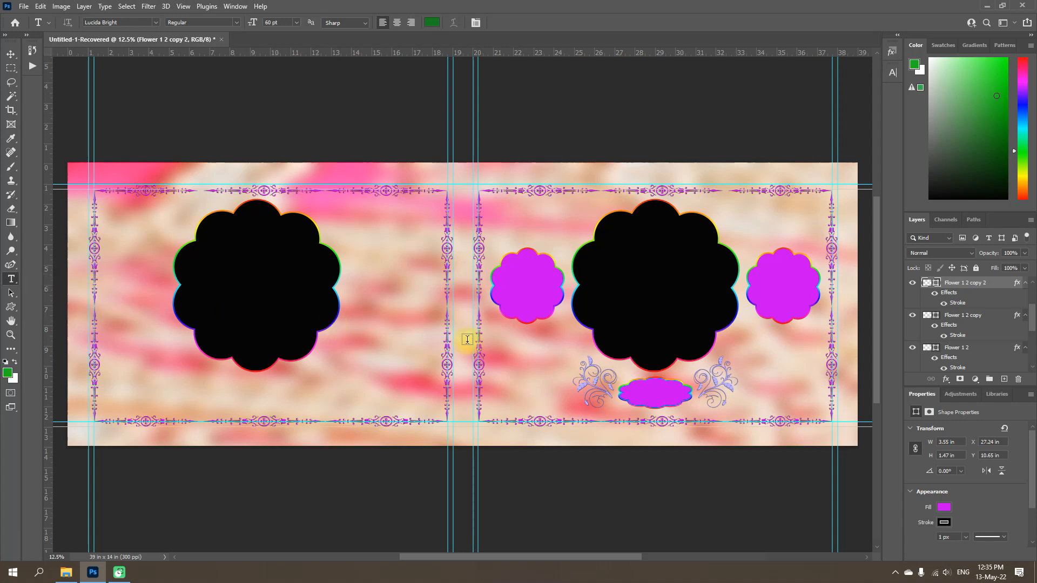
click(509, 287)
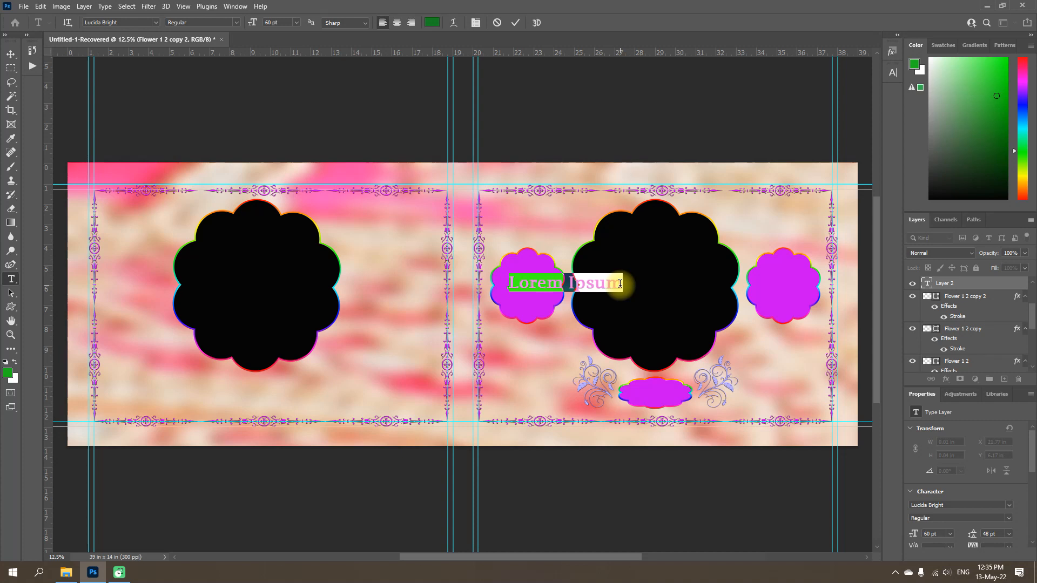
key(BackSpace)
text(Tanu)
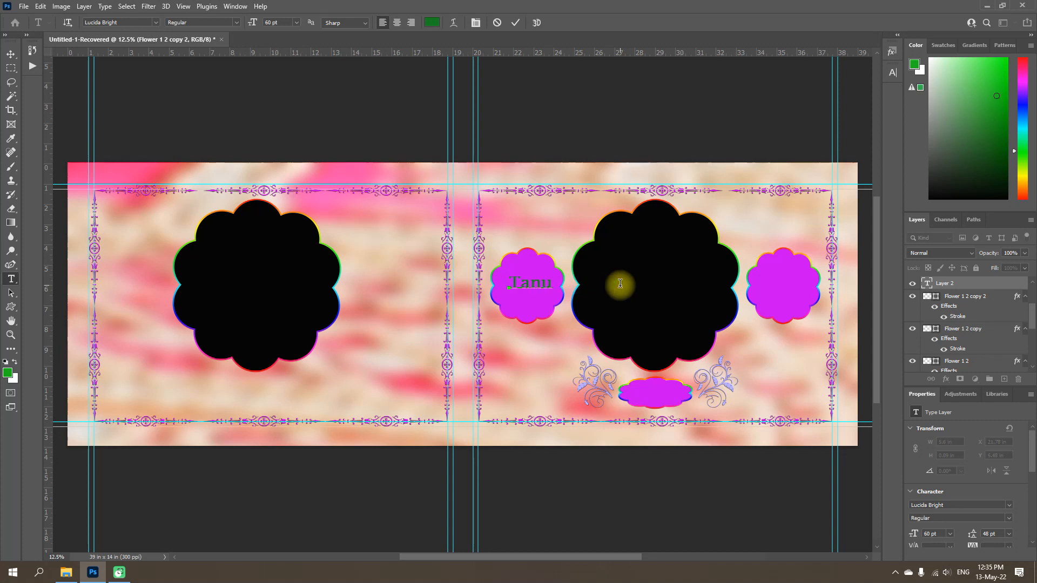
click(11, 280)
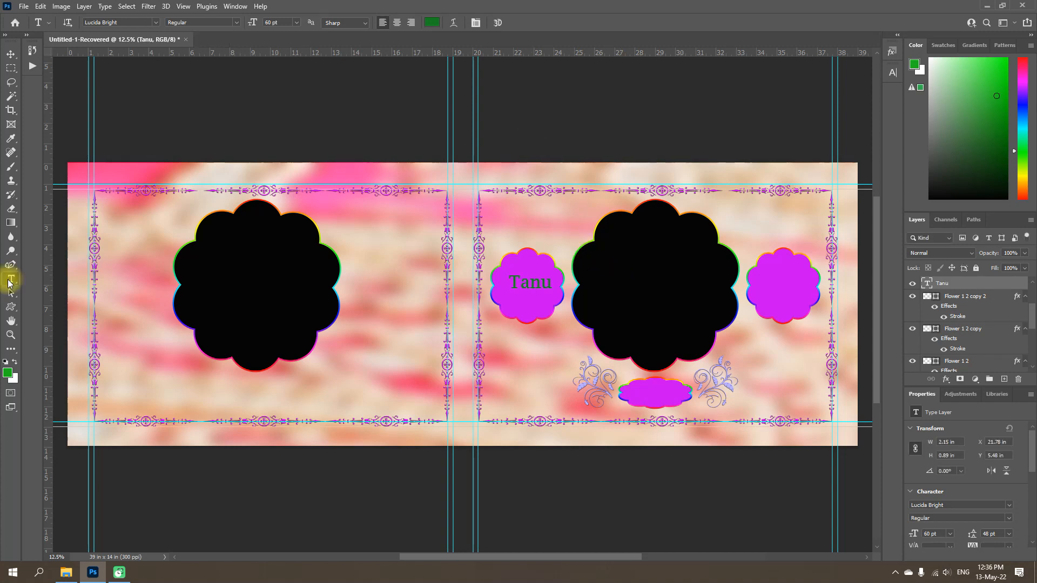
Change the text colour of the name on the left small flower to yellow f1d30c
click(433, 24)
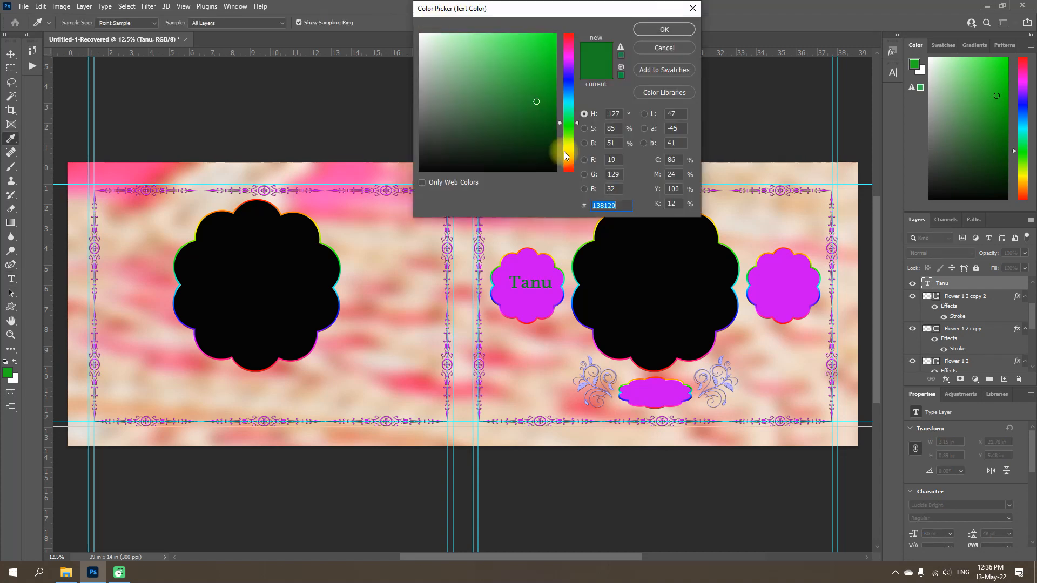
click(566, 152)
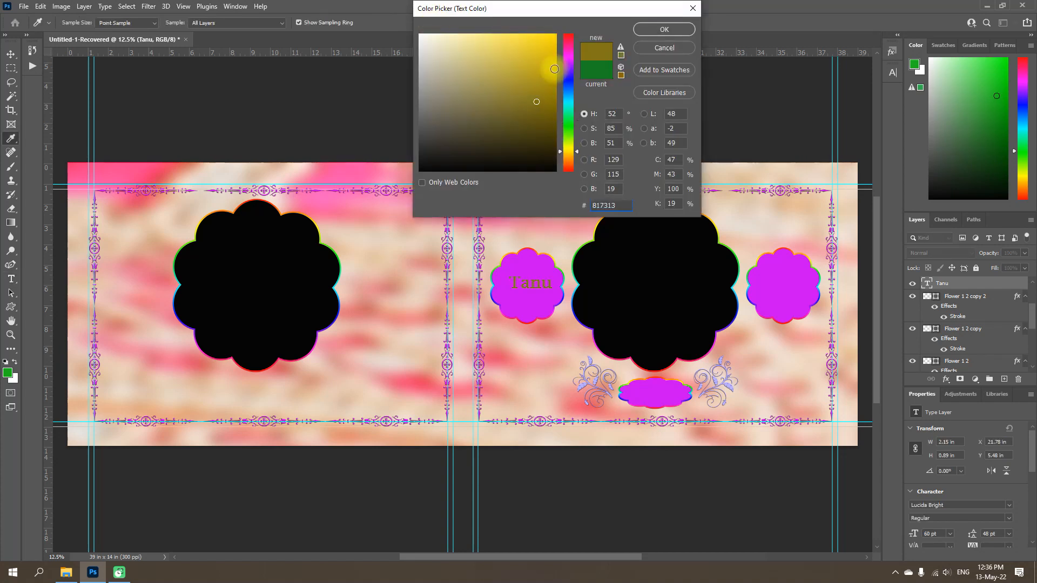
click(544, 51)
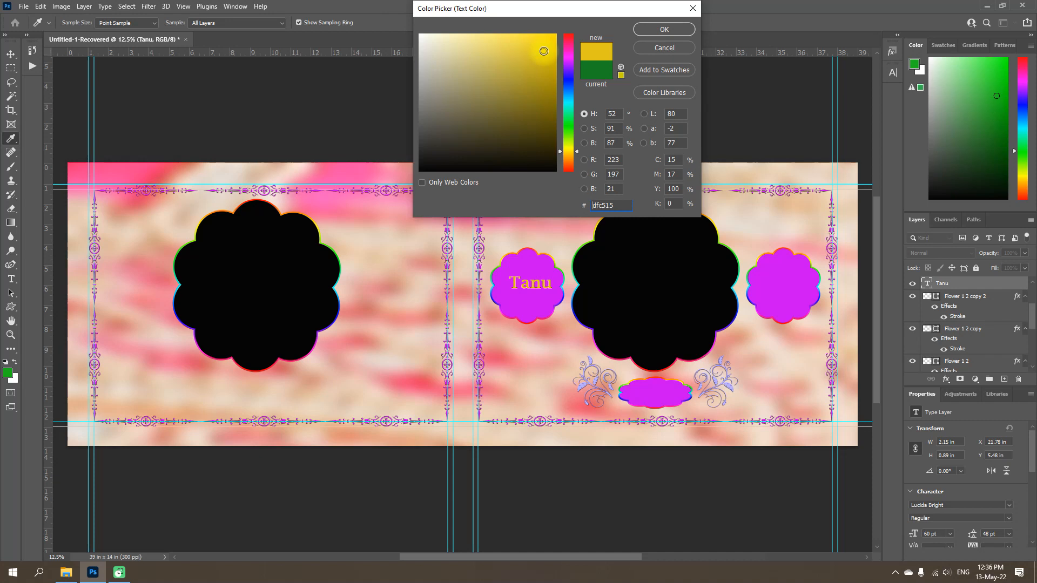
click(550, 42)
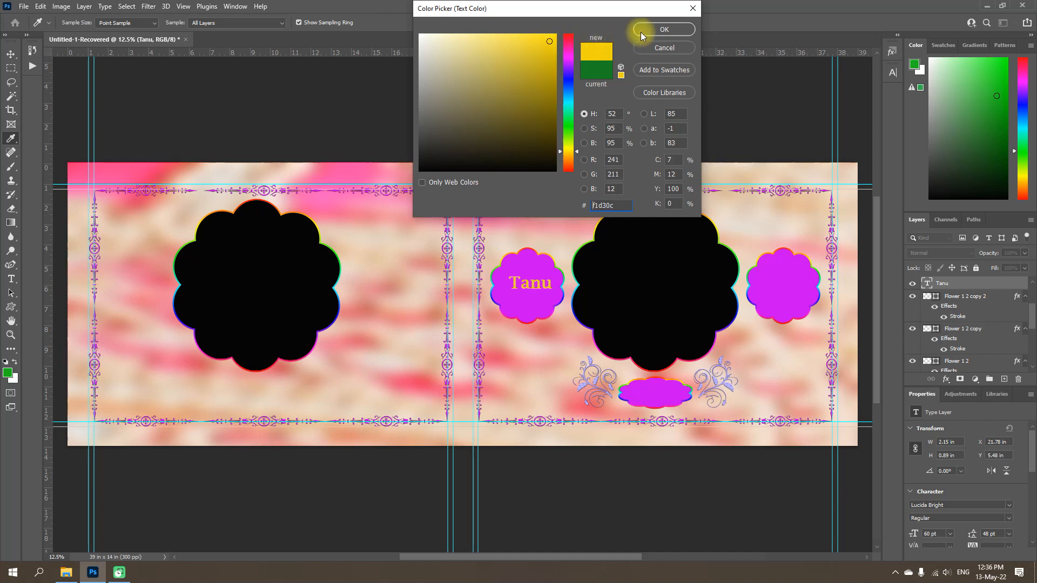
click(663, 31)
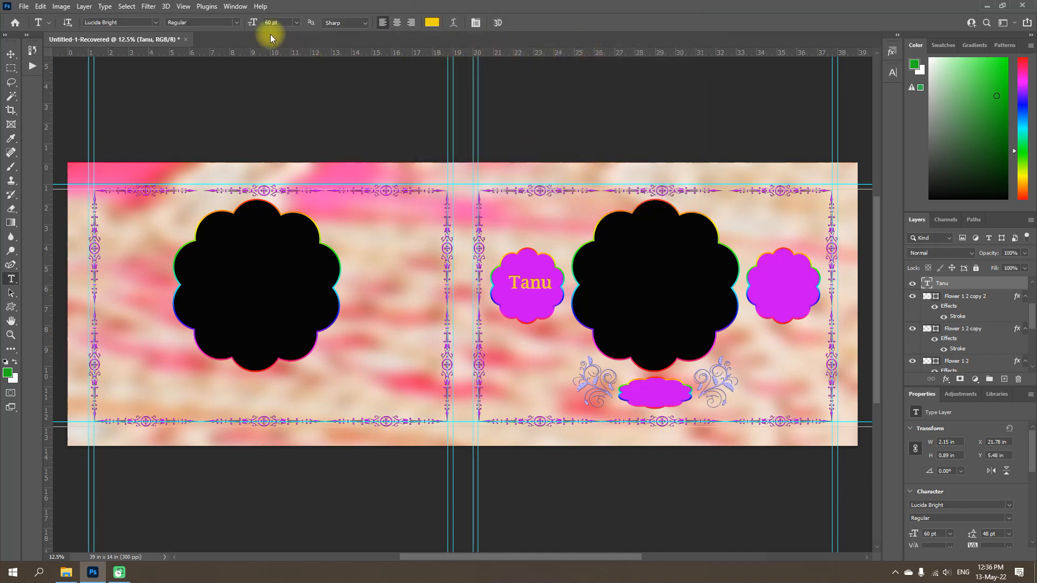
Set the name's font size to 72 pt and centre it on the left small flower, at about X 21.43, Y 5.59 in
click(297, 24)
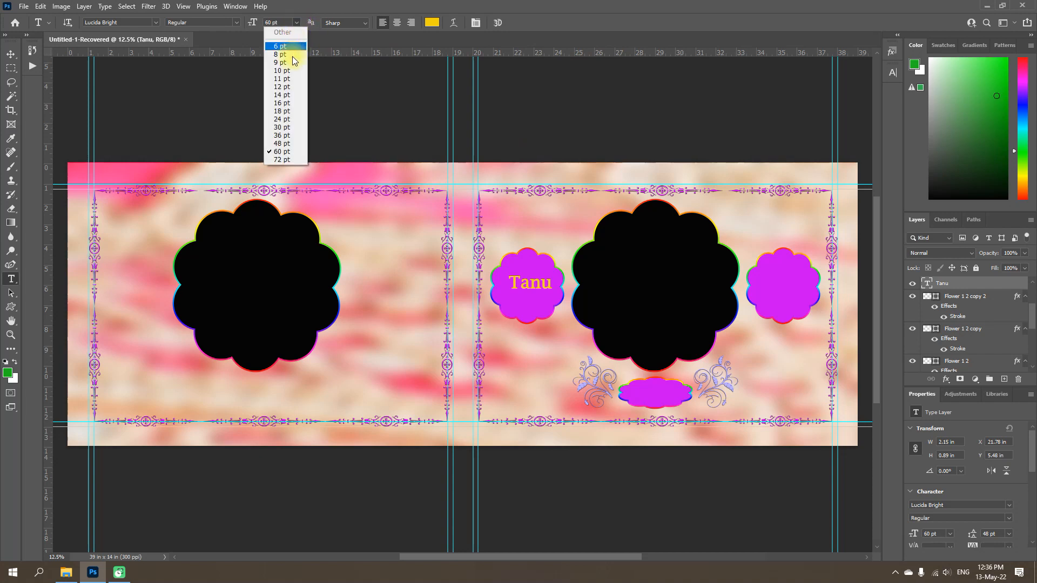
click(280, 159)
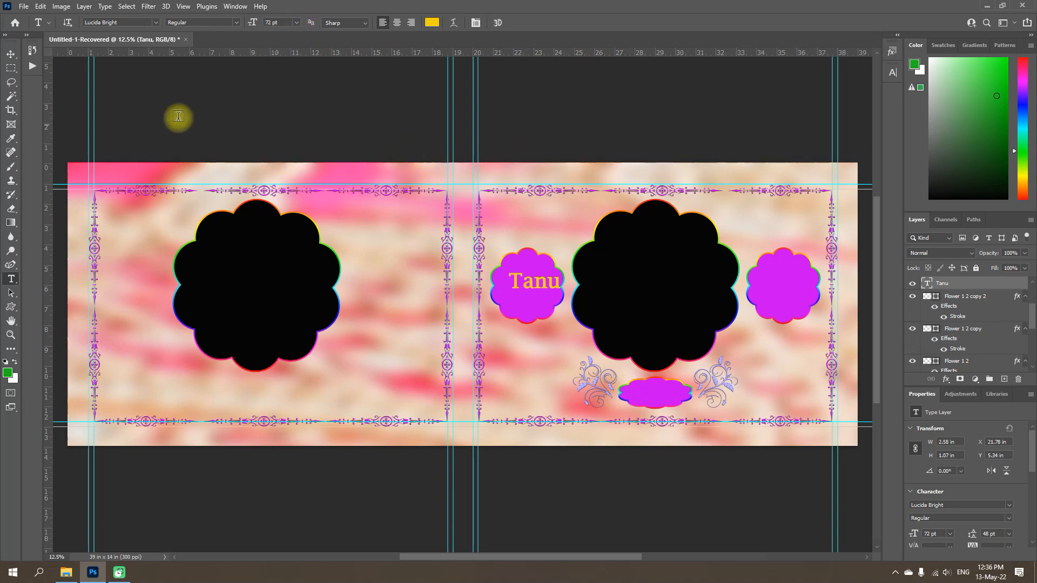
click(12, 53)
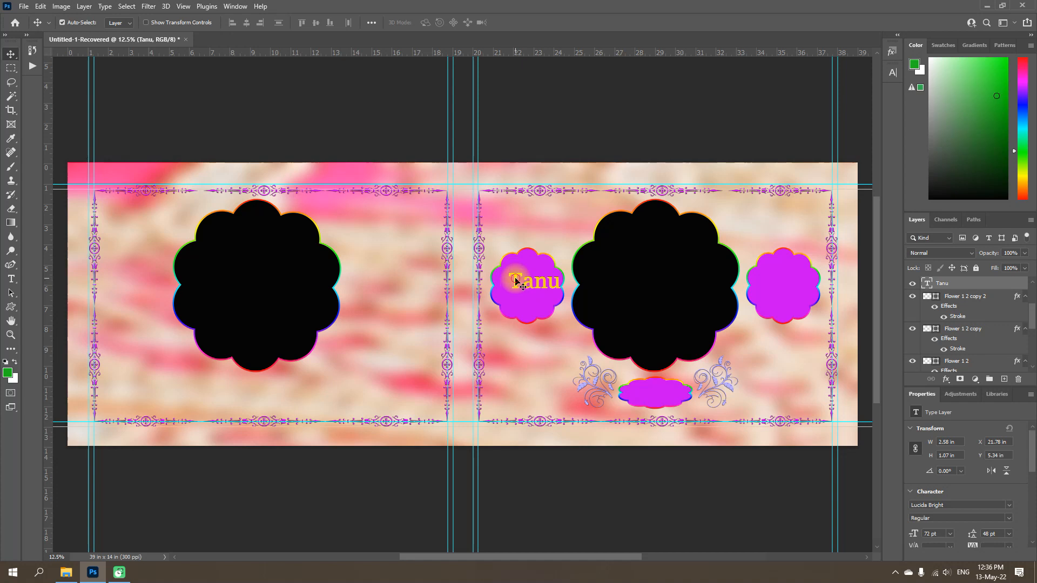
drag(516, 279, 510, 290)
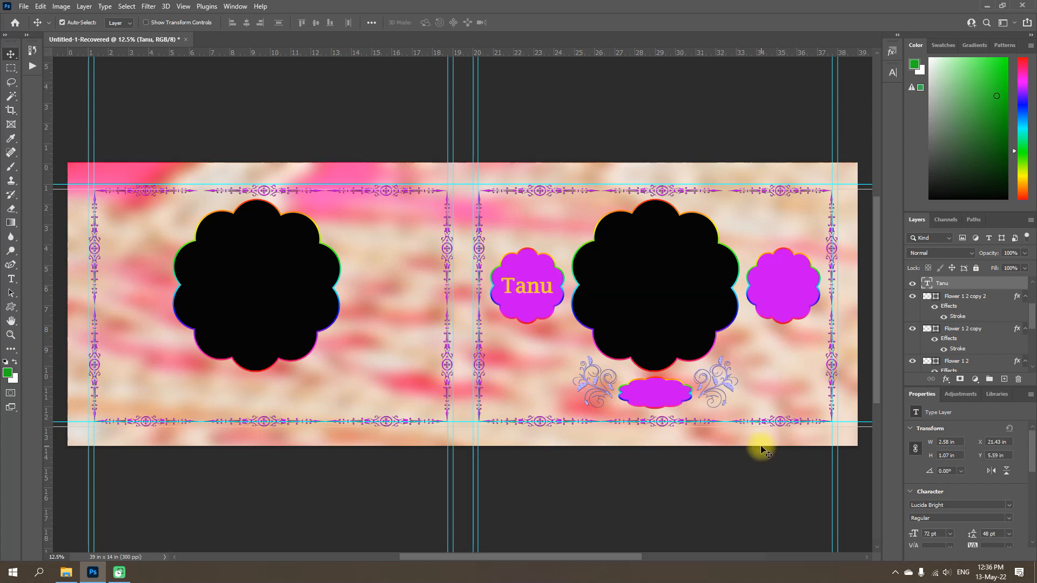
Add the second partner's name as horizontal text on the right small flower and centre it there, at about X 34.09, Y 5.58 in
click(787, 285)
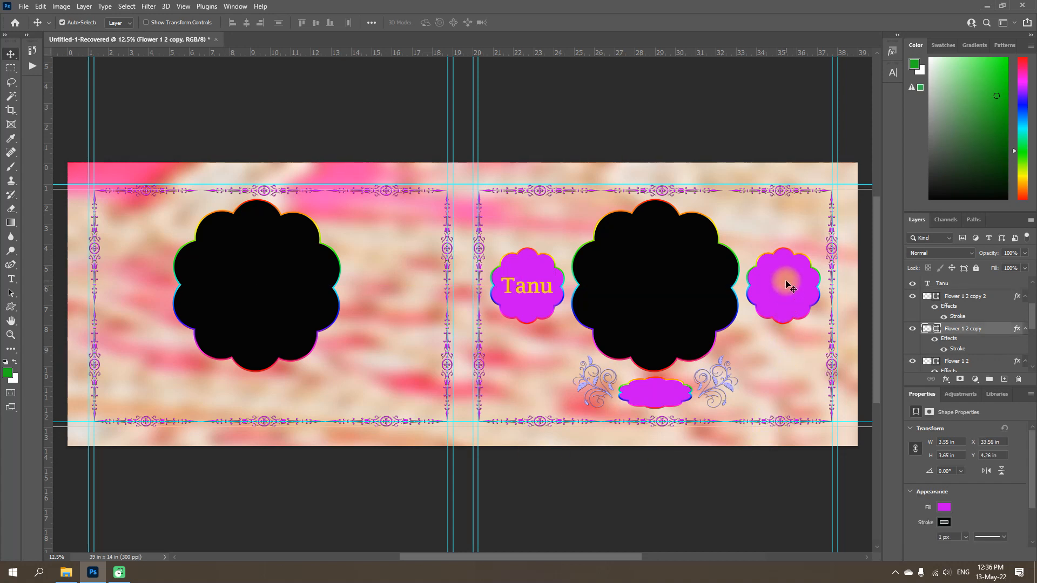
click(12, 280)
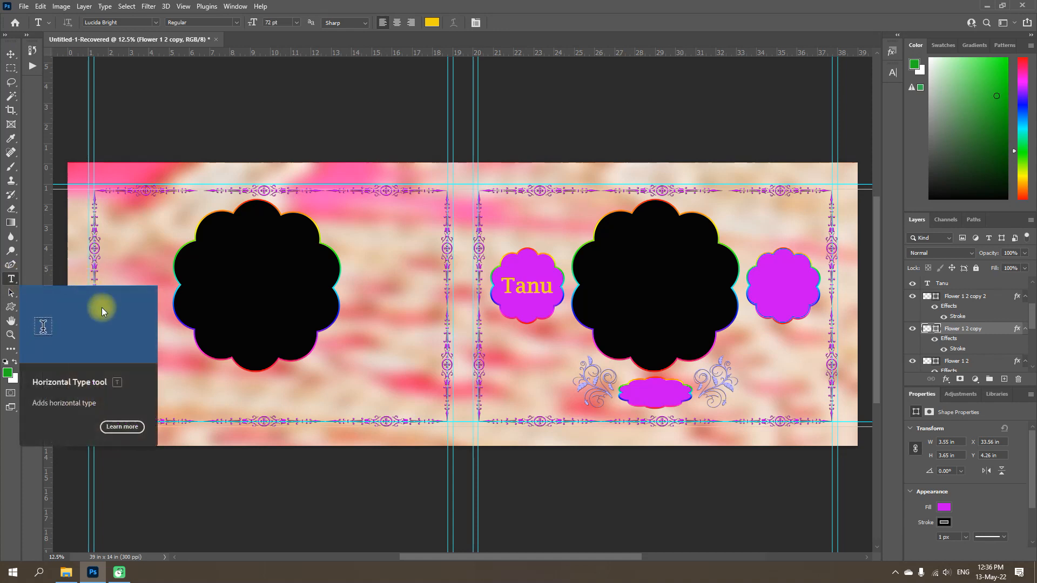
click(763, 288)
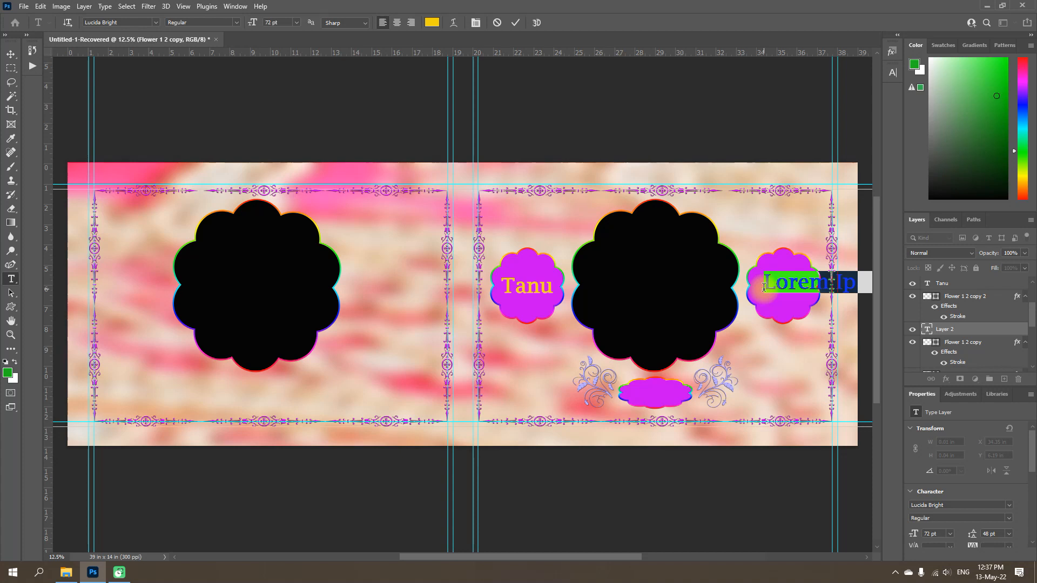
text(M)
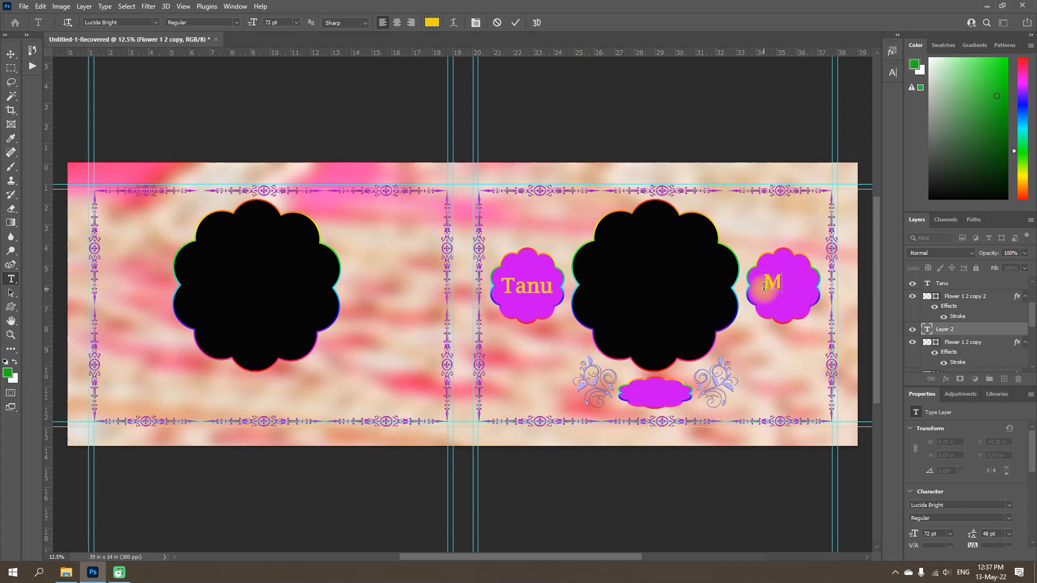
text(anu)
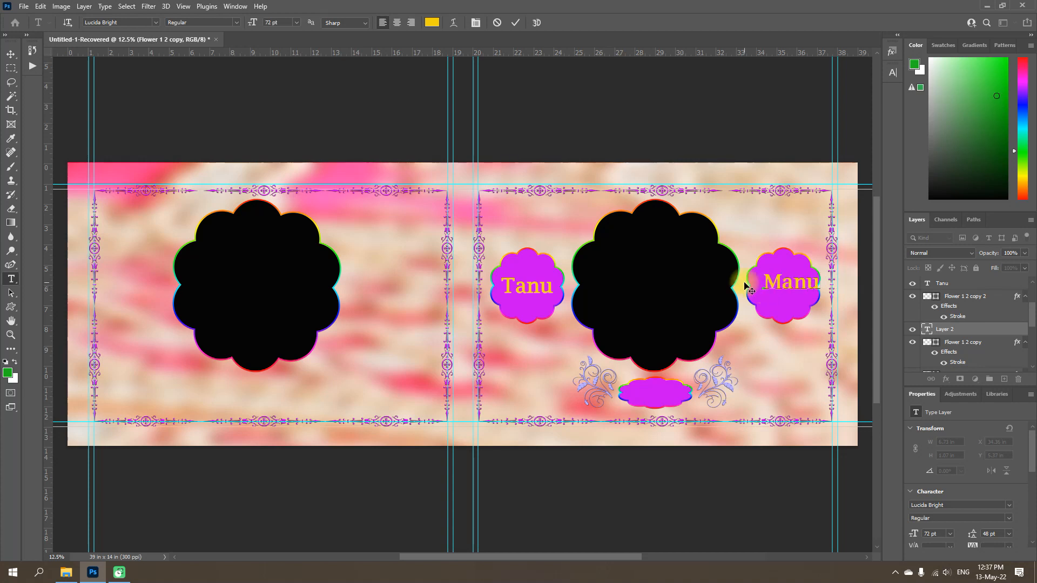
click(11, 54)
drag(785, 298, 770, 289)
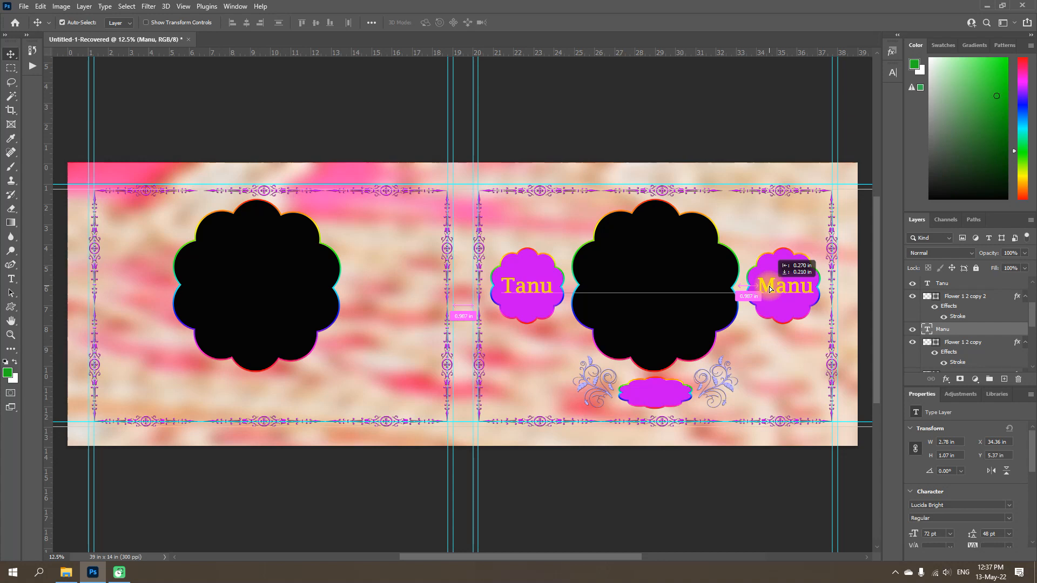
drag(770, 289, 771, 289)
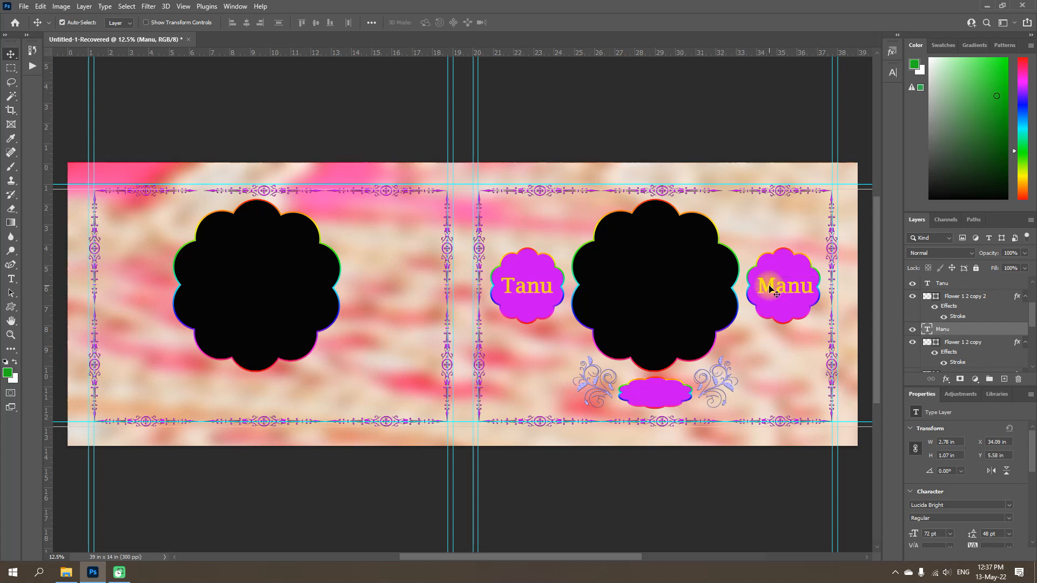
Add the horizontal text "Weds" on the small oval flower below the large flower of the front cover
click(652, 399)
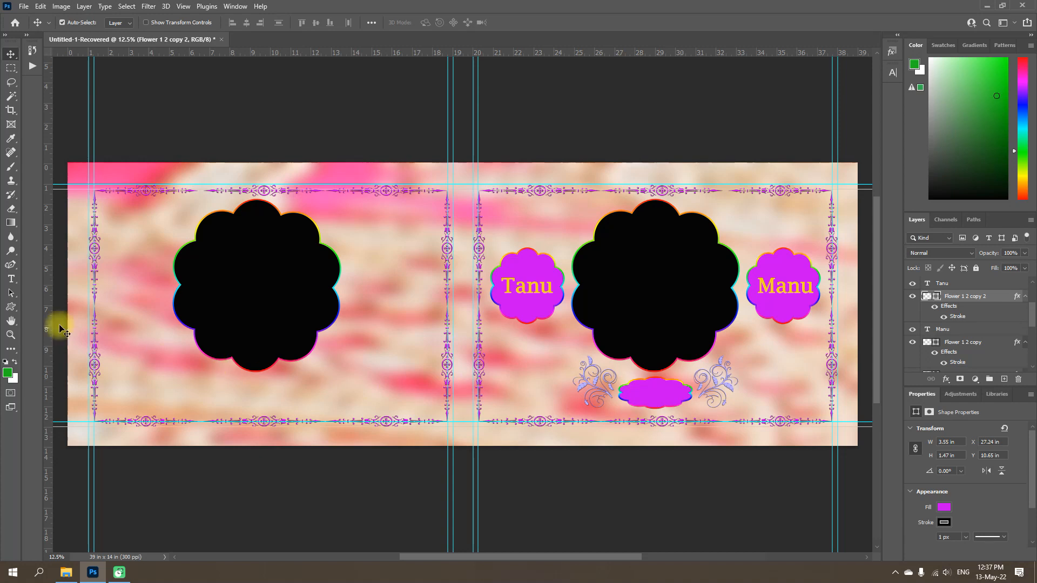
click(11, 284)
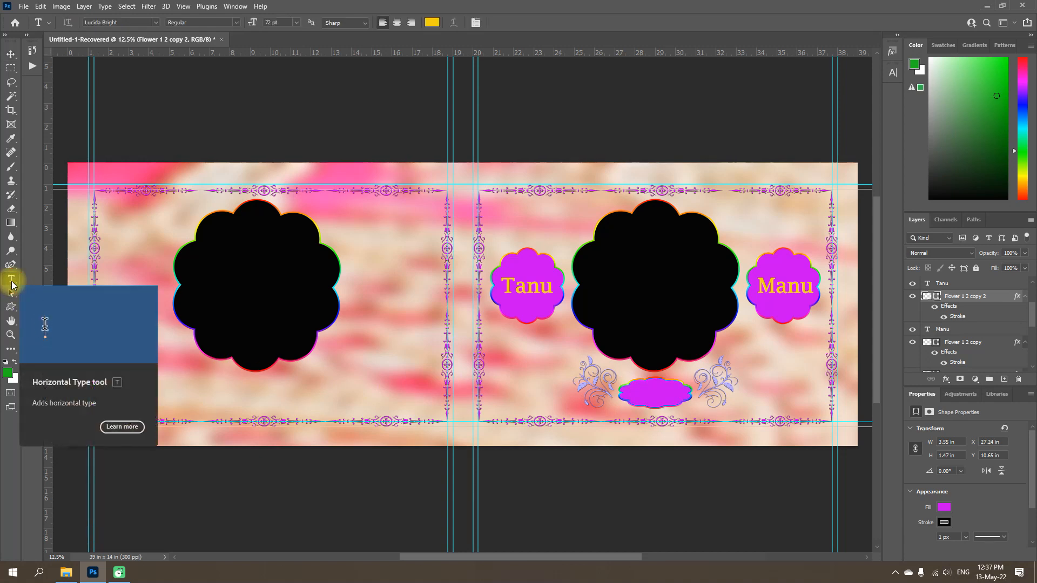
click(640, 395)
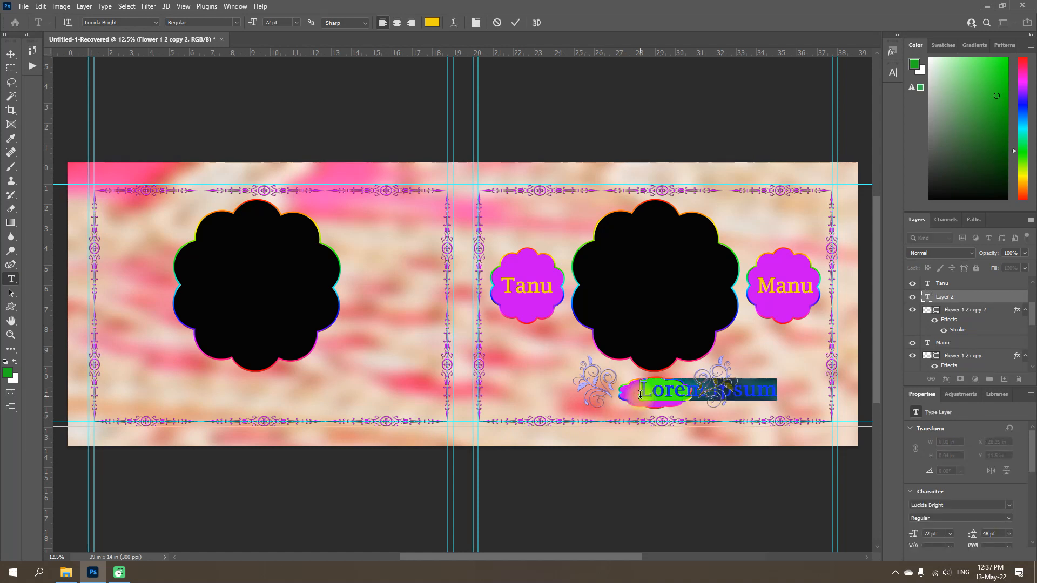
text(W)
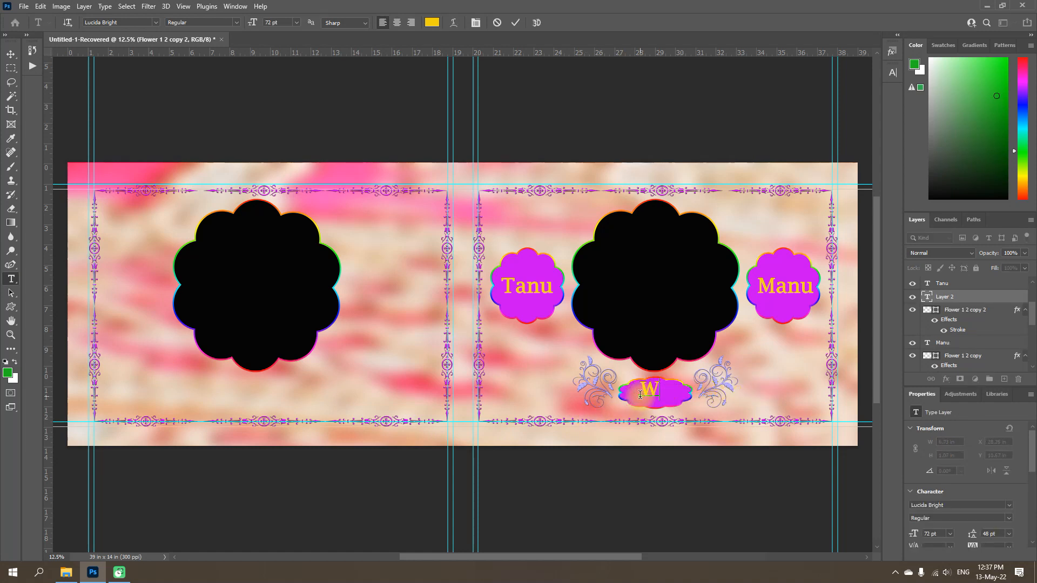
text(eds)
click(516, 24)
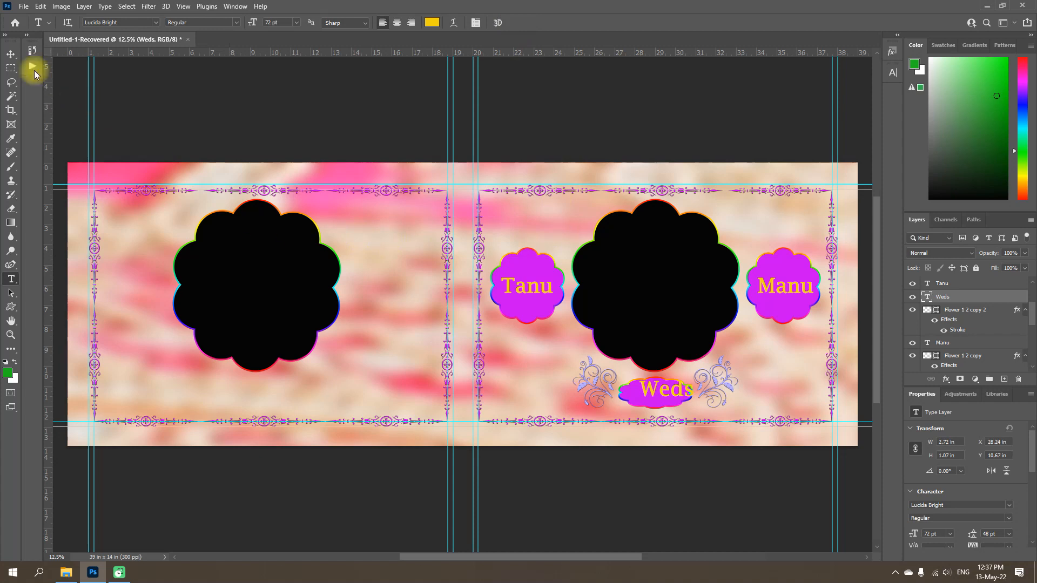
Centre the "Weds" text on the small oval flower, at about X 27.72, Y 10.85 in
click(11, 54)
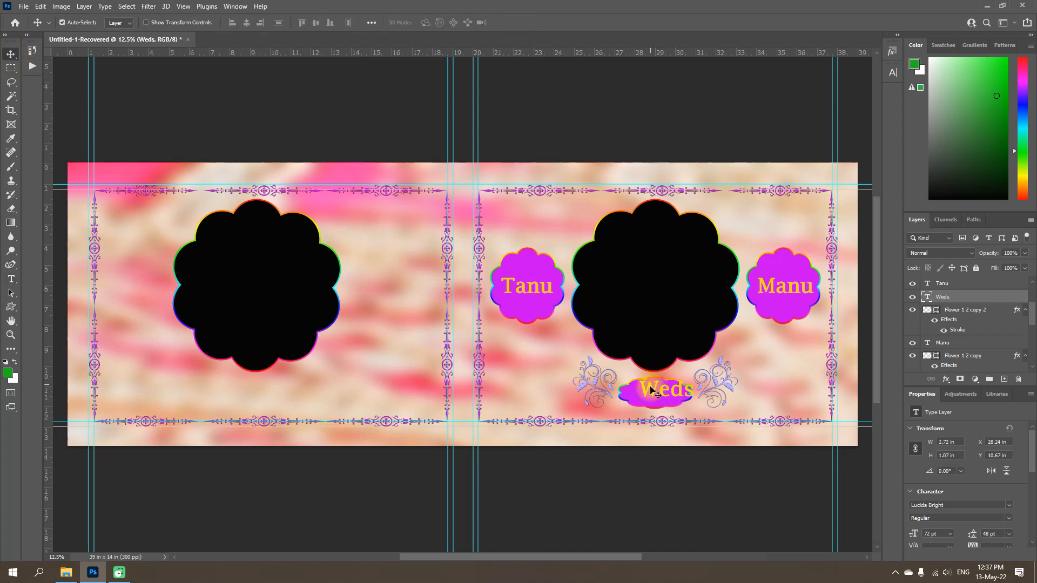
drag(654, 395, 662, 427)
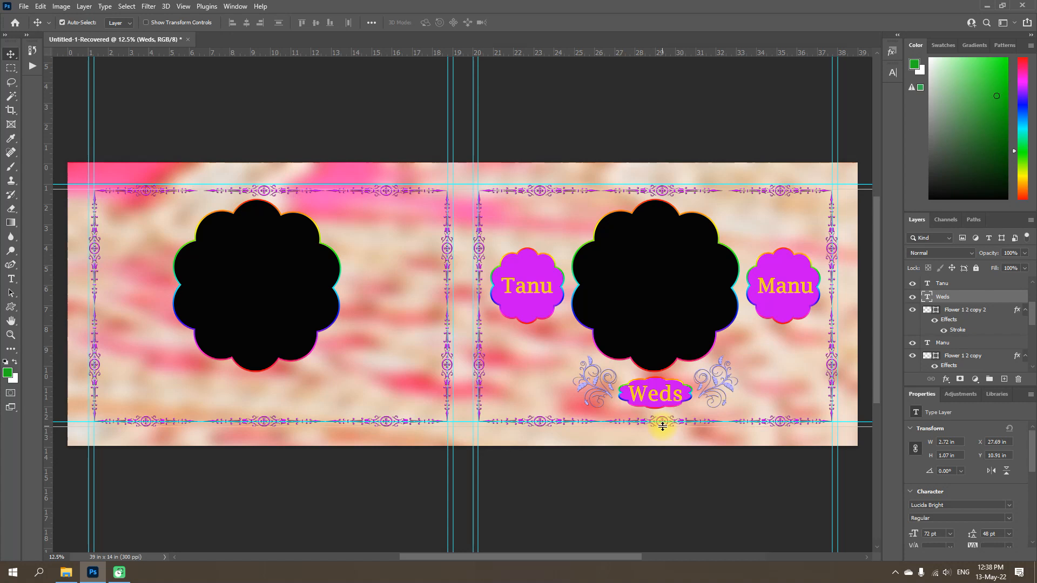
key(Up)
key(Up)
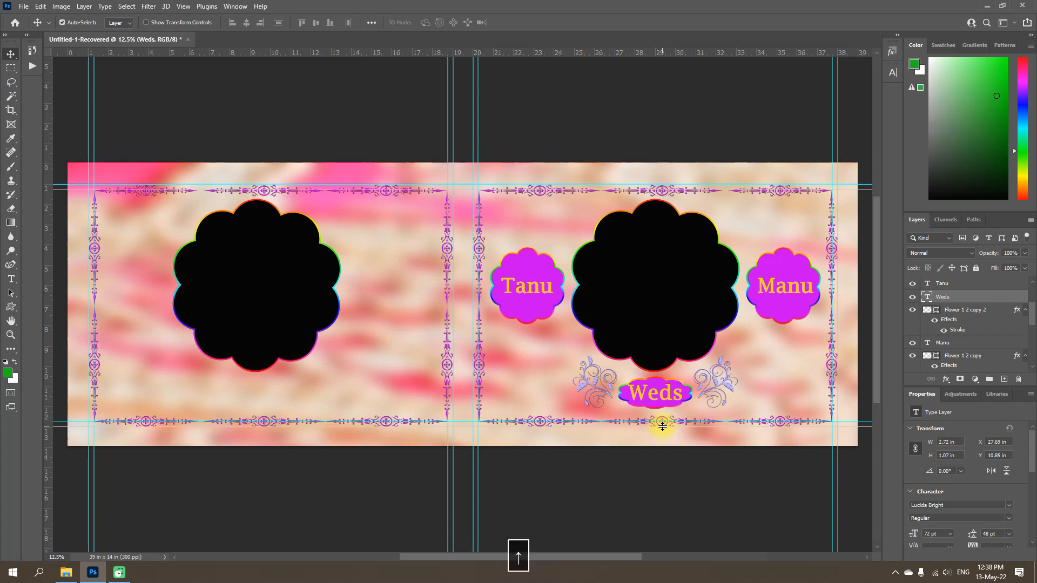
key(Right)
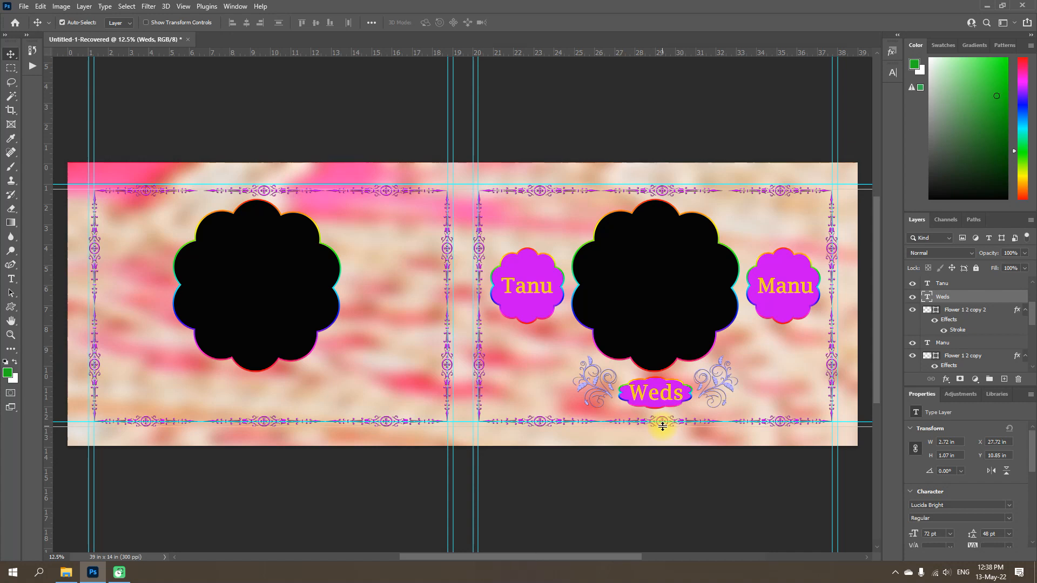
Add the date 08.03.2022 as horizontal text beside the scroll ornament at the front cover's lower right corner
click(554, 385)
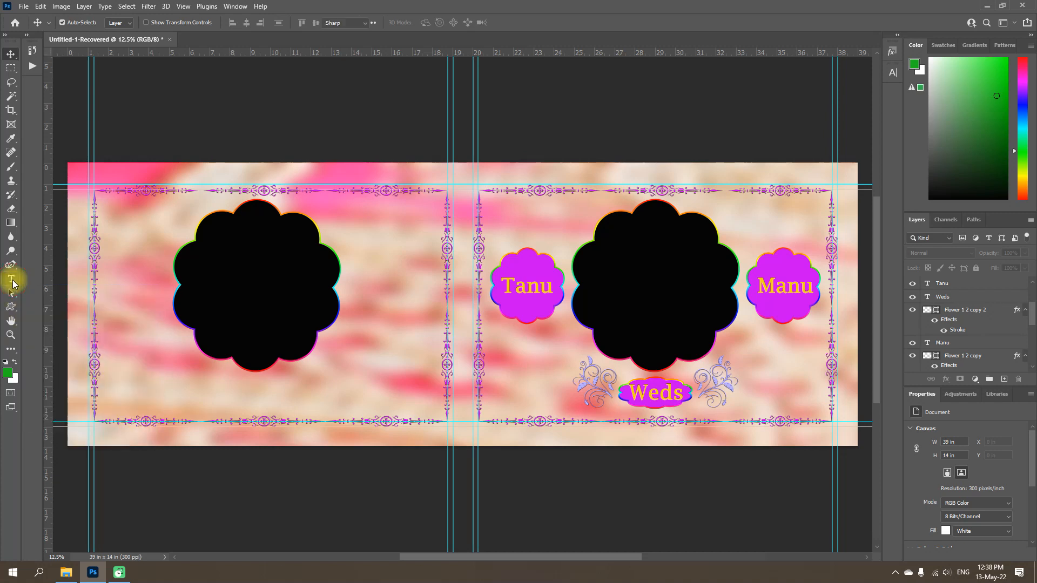
click(12, 279)
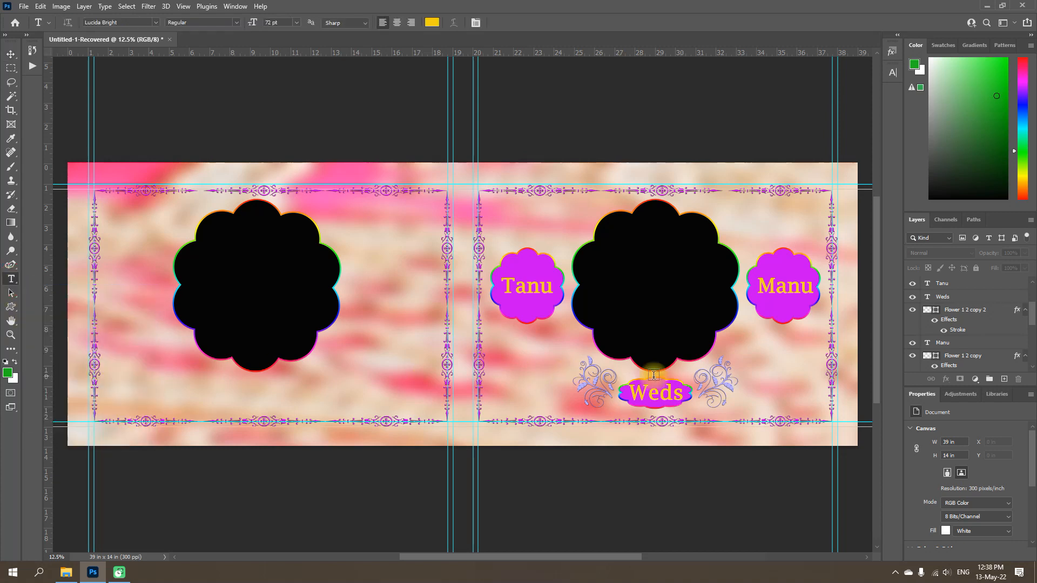
click(743, 400)
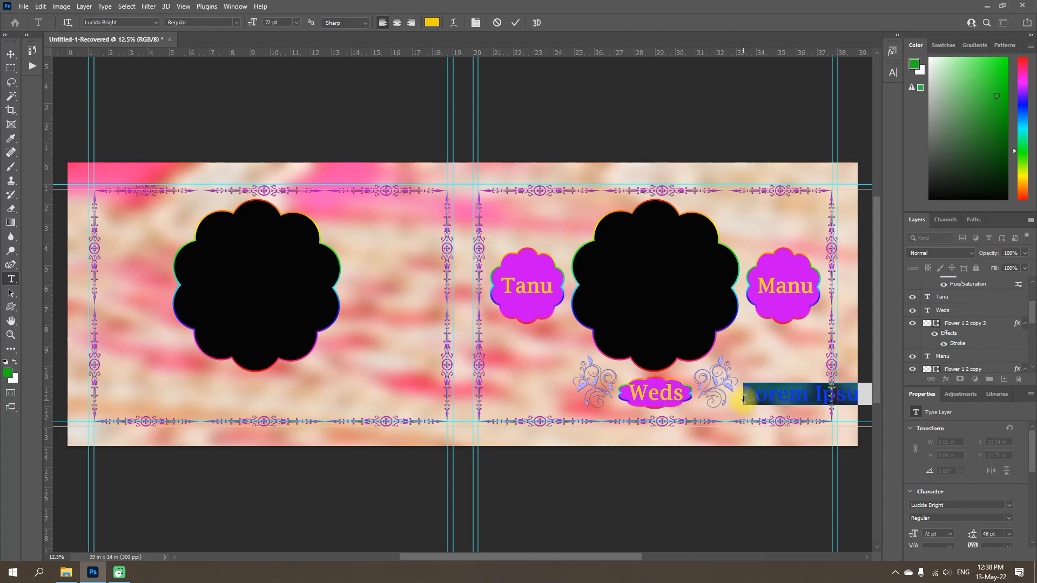
text(08.)
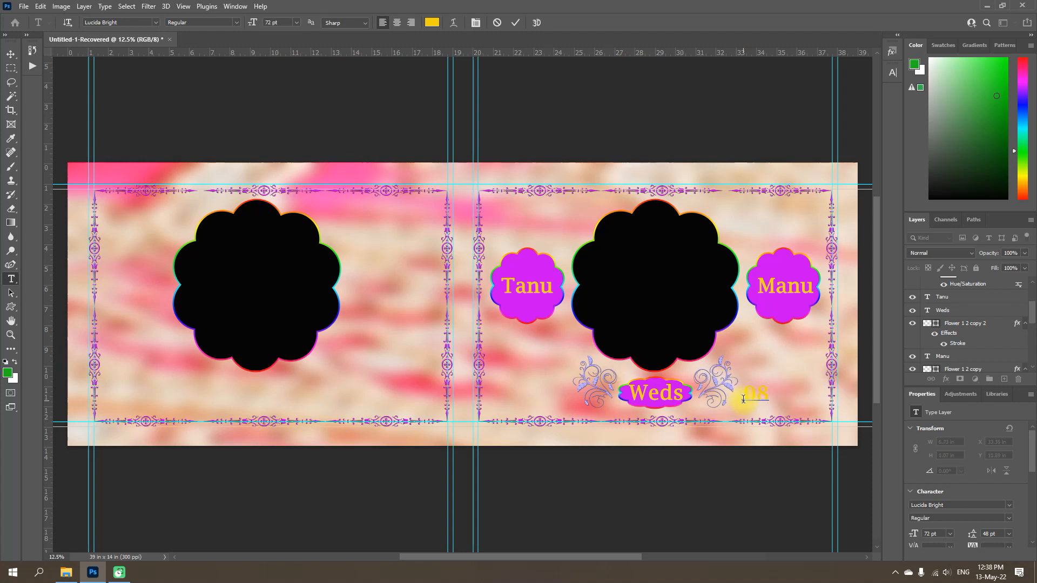
text(03.2022)
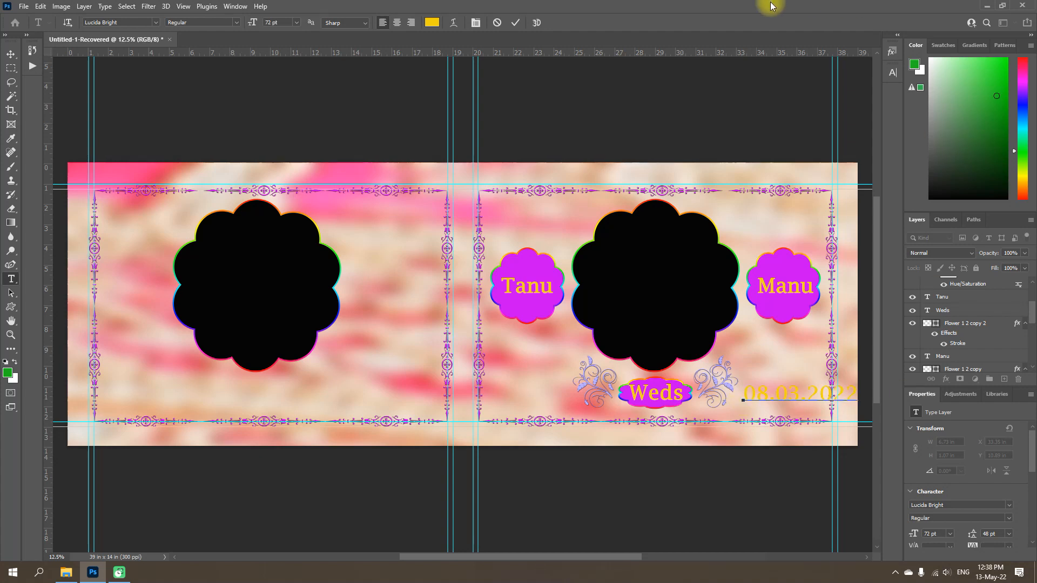
click(513, 23)
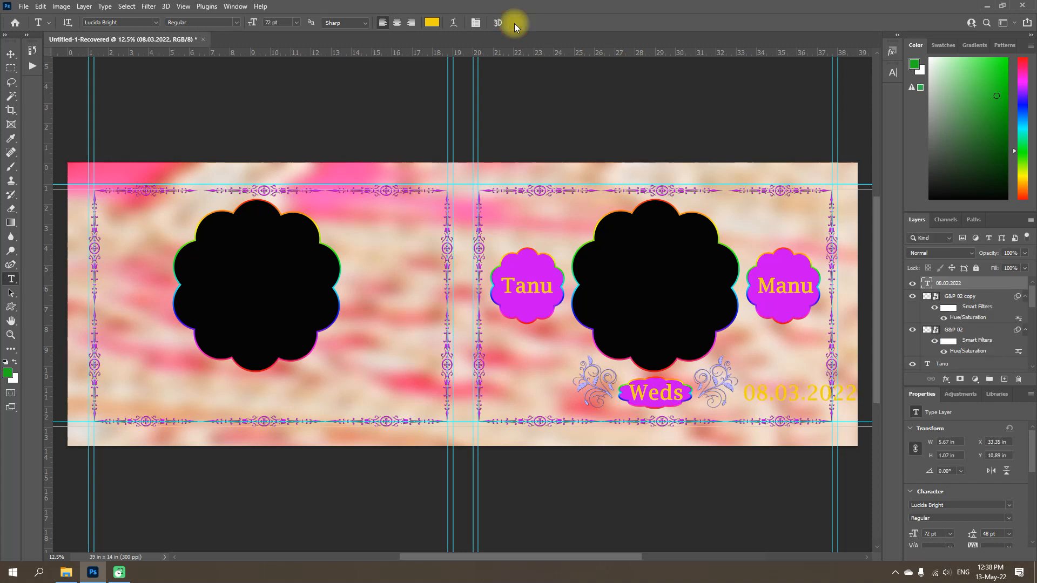
Scale the date text to about 66.25% width and 94.58% height so that it fits inside the front cover frame
key(ctrl+t)
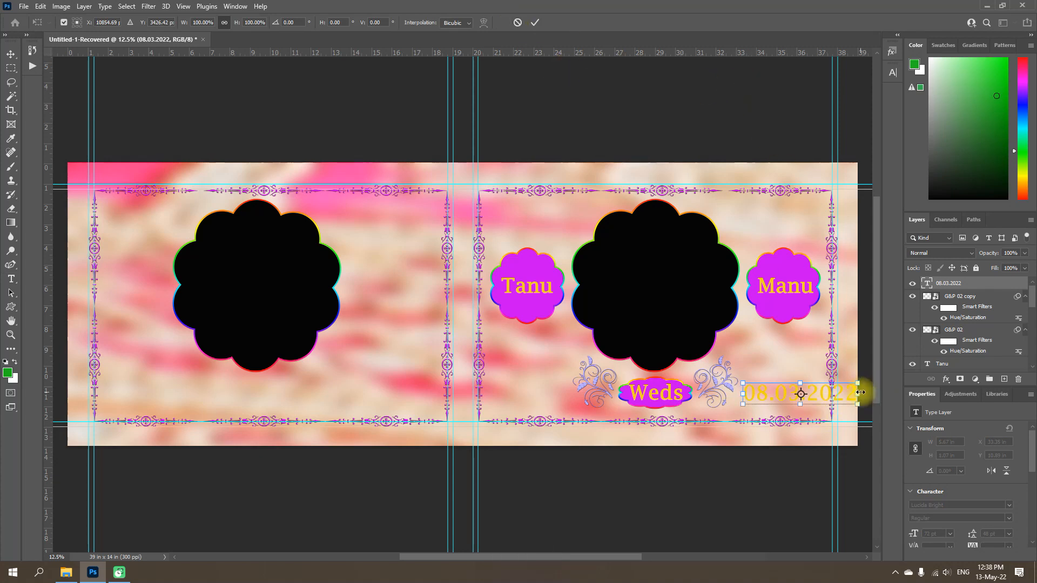
drag(860, 394, 825, 396)
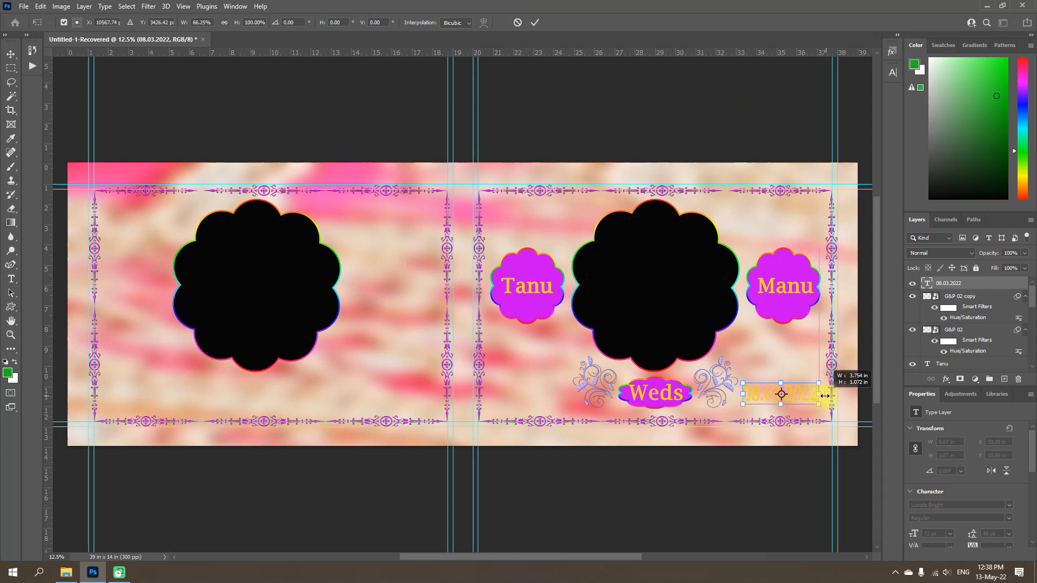
drag(781, 383, 781, 387)
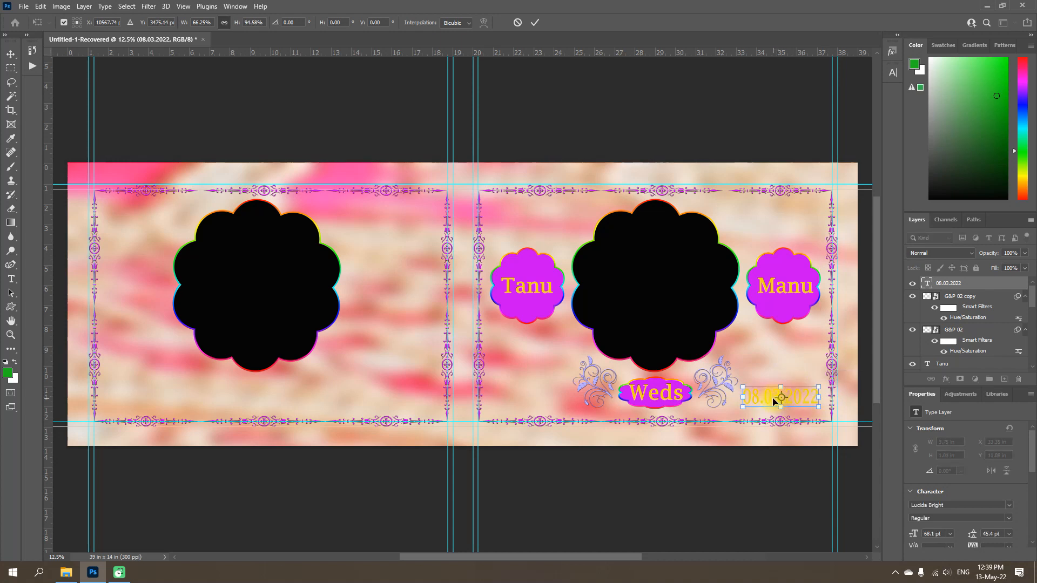
click(534, 23)
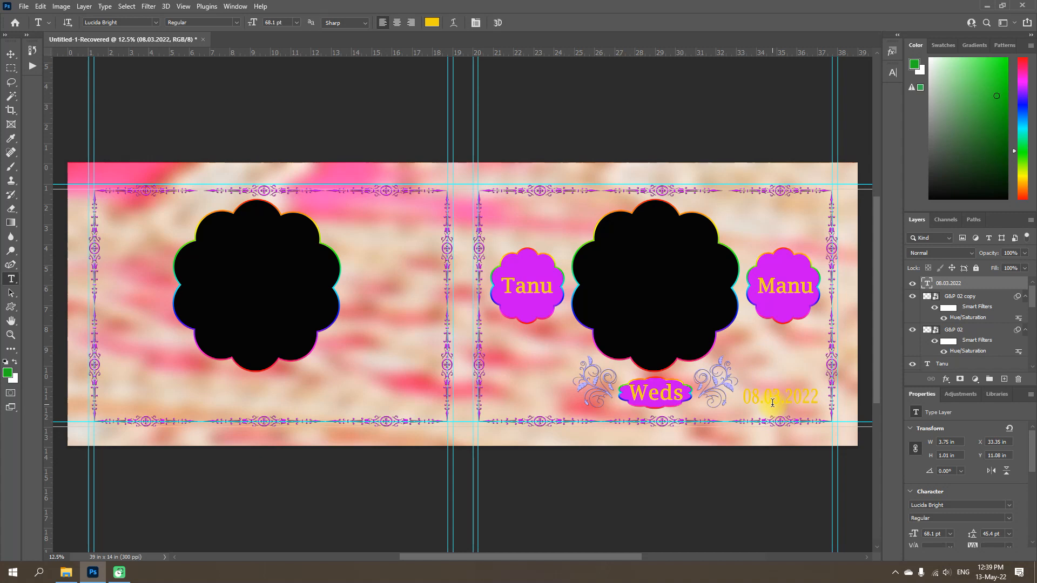
Change the date's text colour to dark purple 671968
click(431, 22)
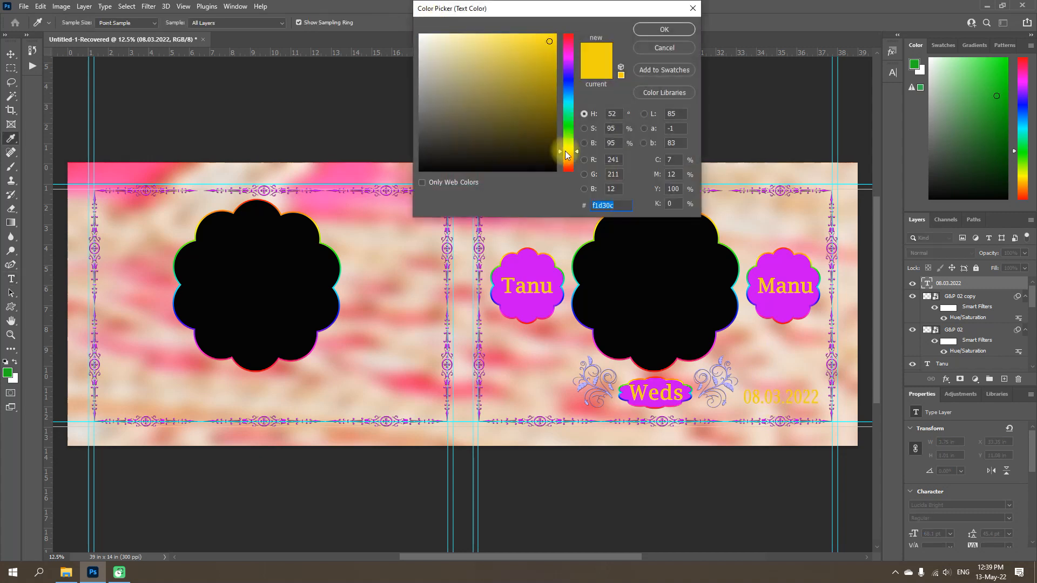
click(569, 58)
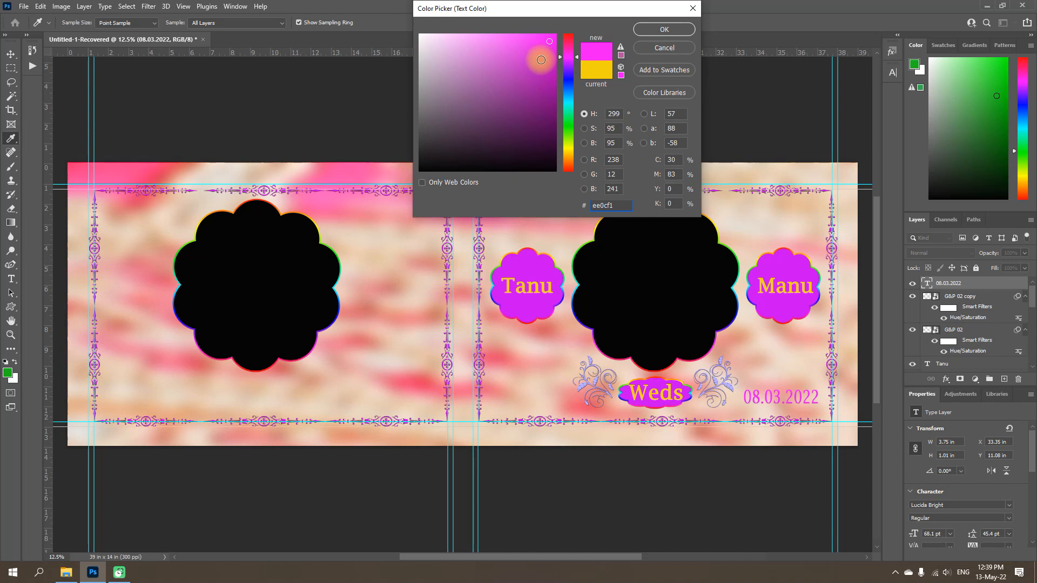
click(514, 104)
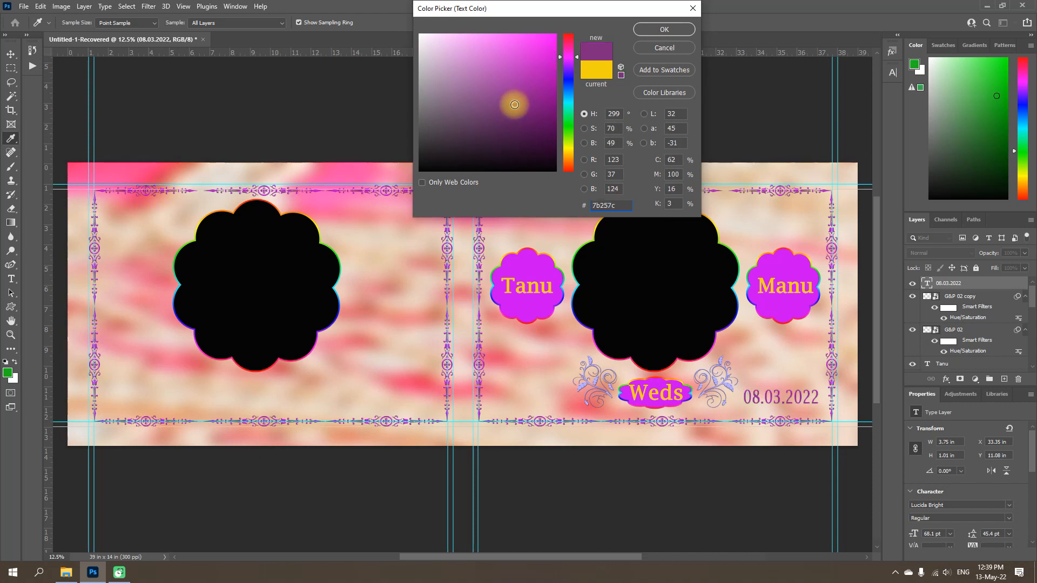
click(509, 117)
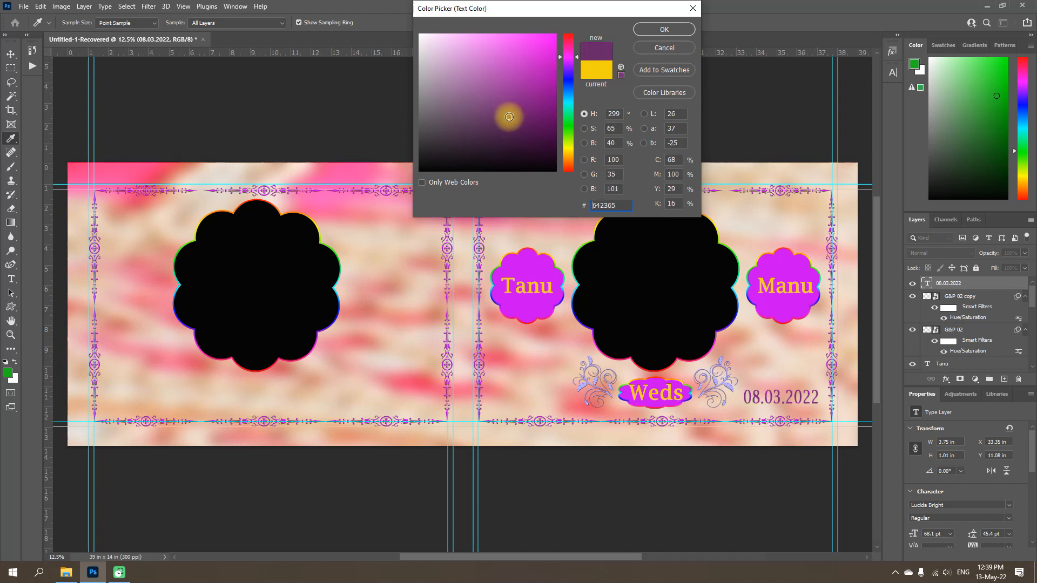
click(524, 115)
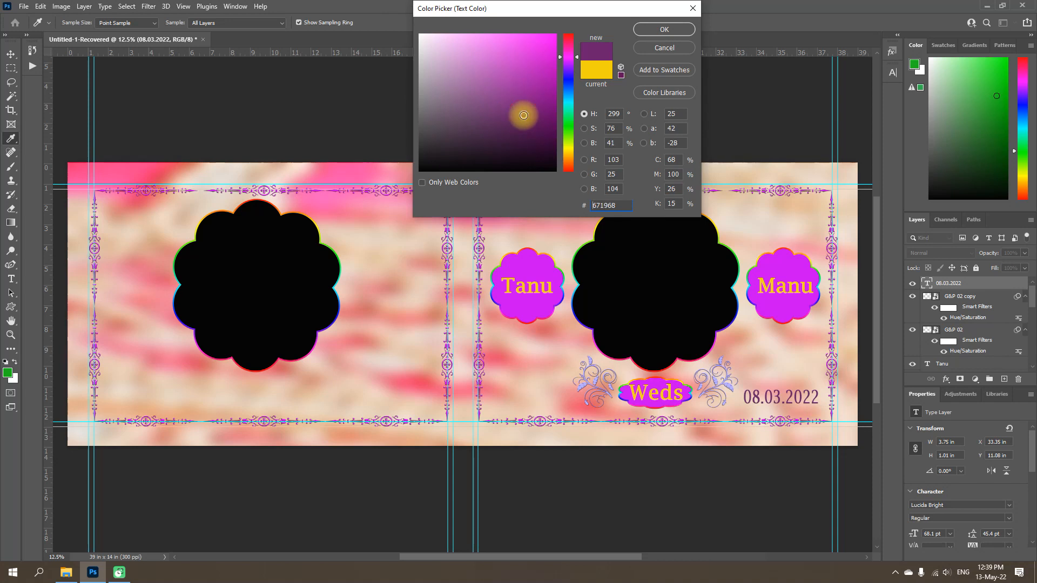
click(664, 29)
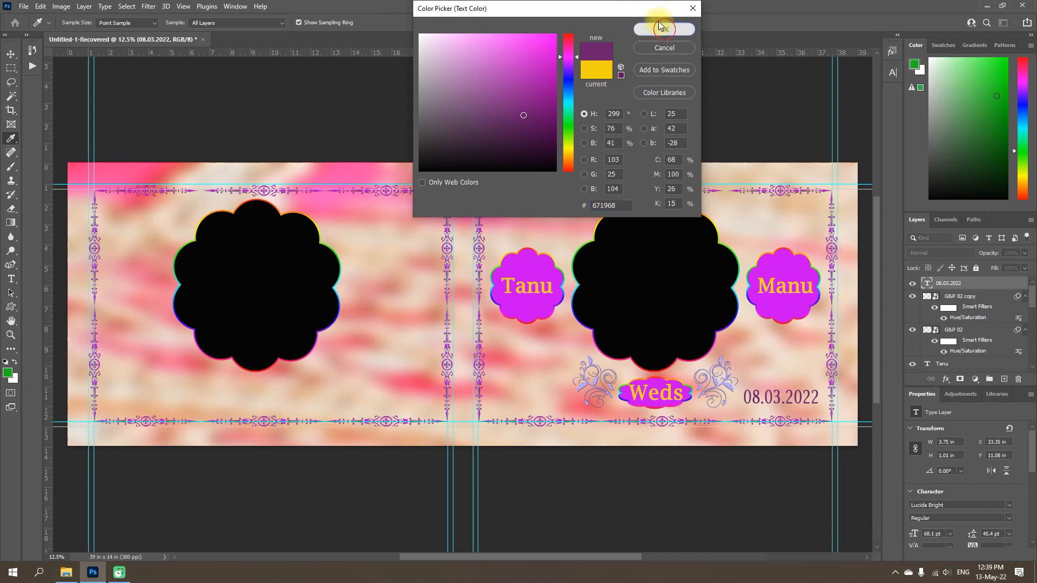
Change the font of the name on the left small flower to Great Vibes
click(505, 283)
drag(501, 285, 562, 285)
click(154, 23)
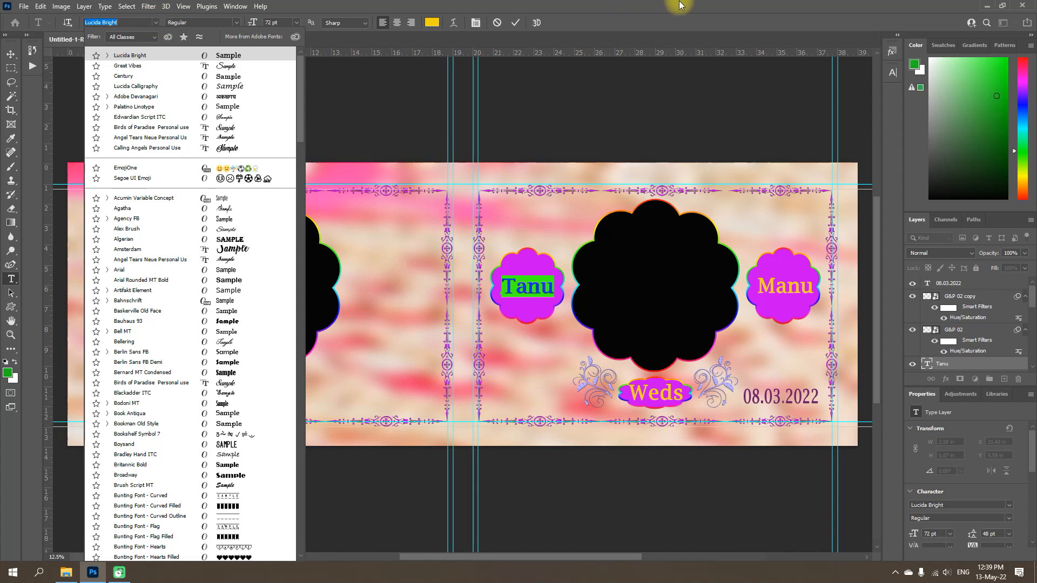
click(833, 73)
click(893, 72)
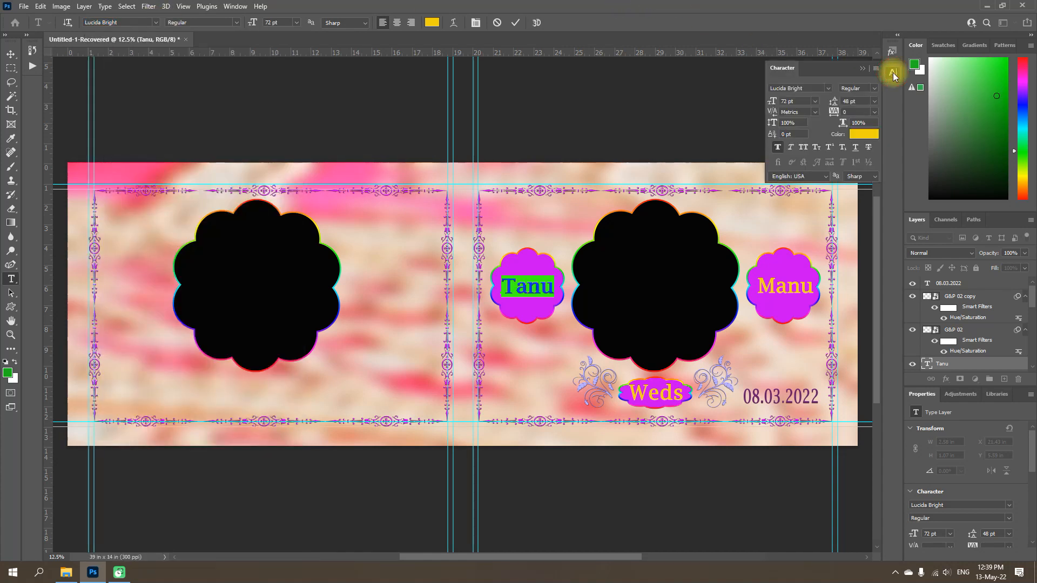
click(828, 88)
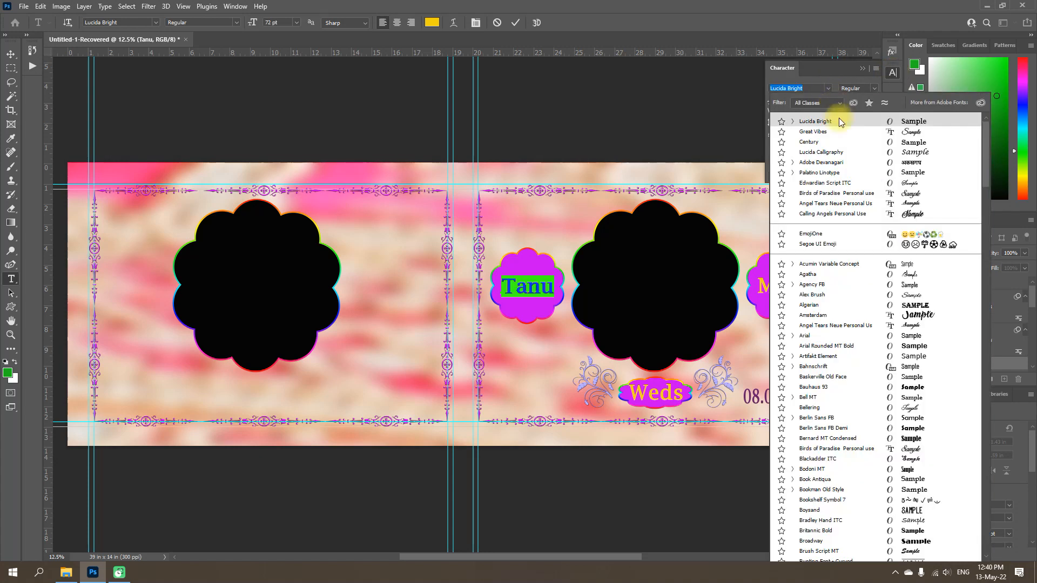
click(913, 133)
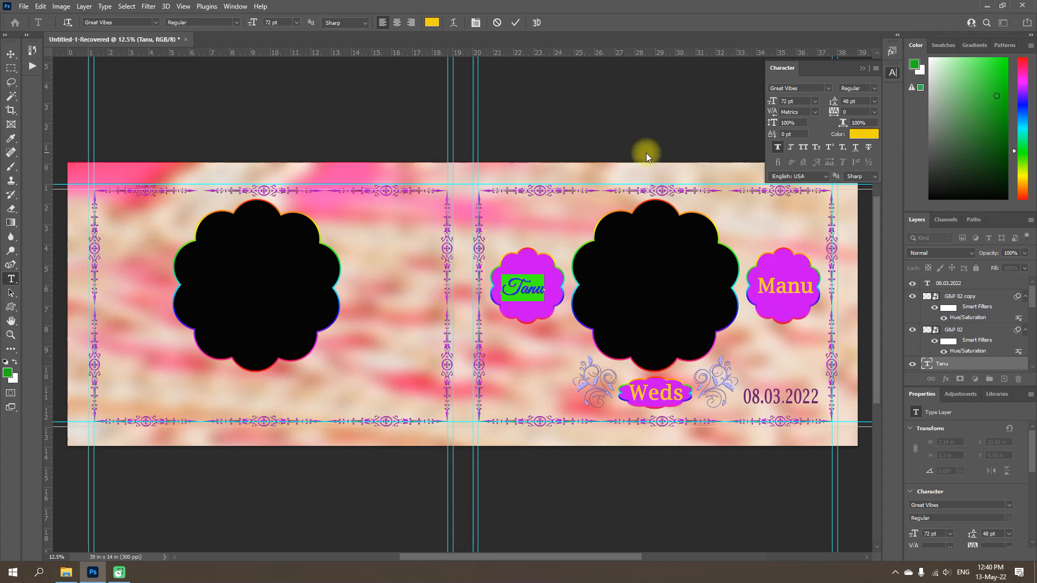
click(518, 22)
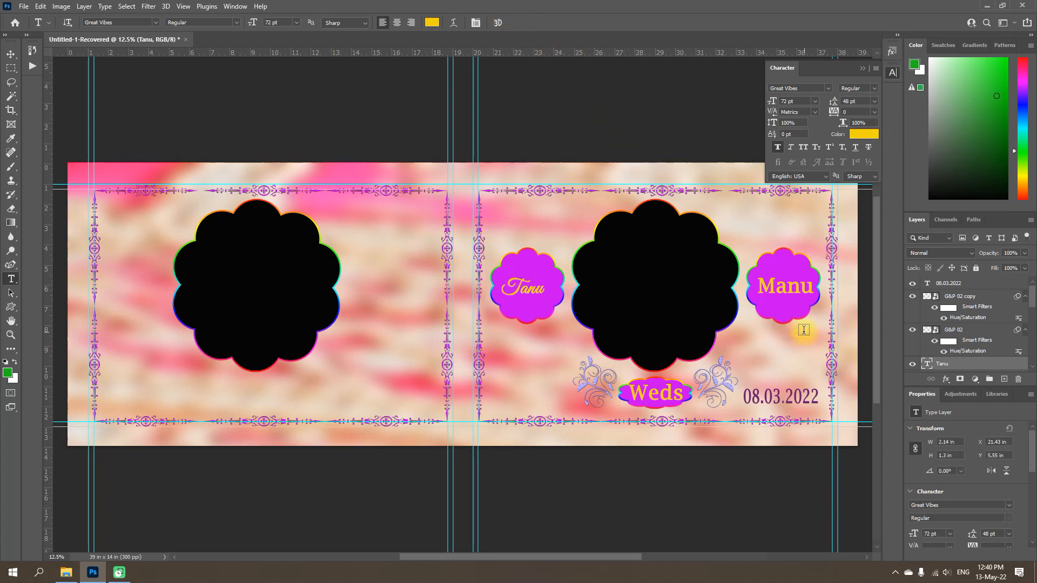
Set the name on the right small flower in the Great Vibes font
drag(761, 286, 811, 287)
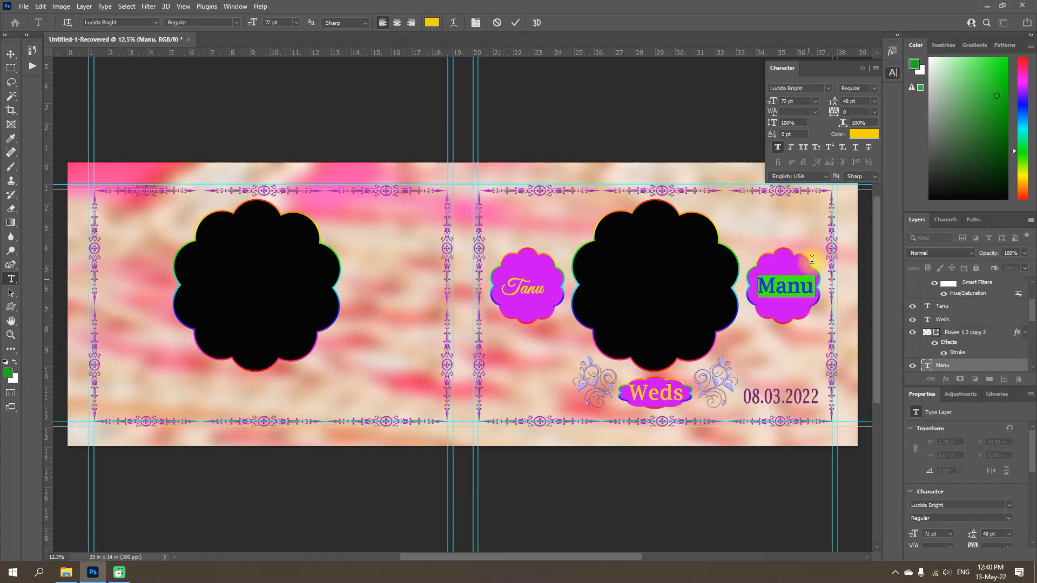
click(828, 89)
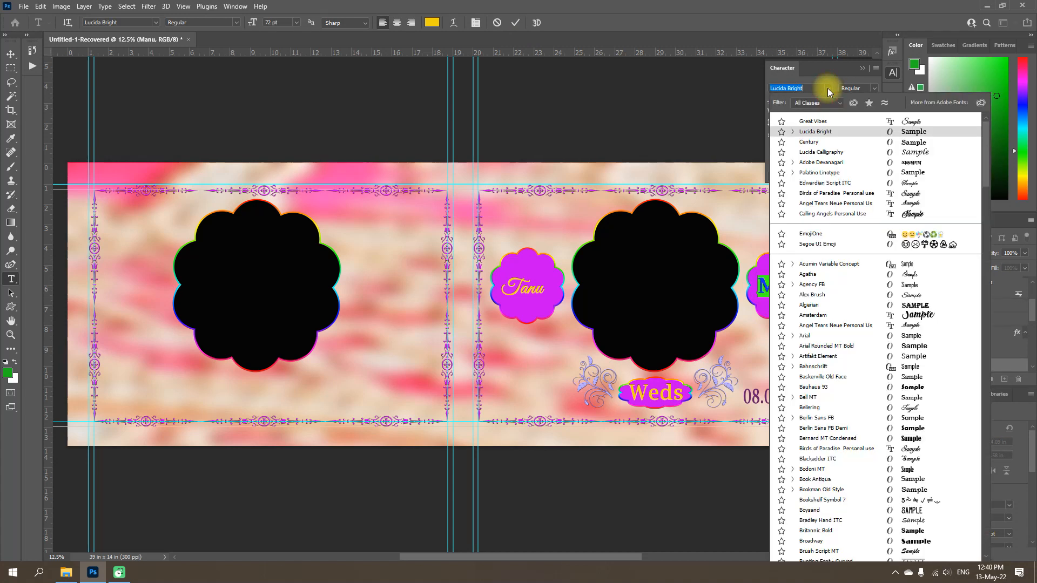
click(819, 121)
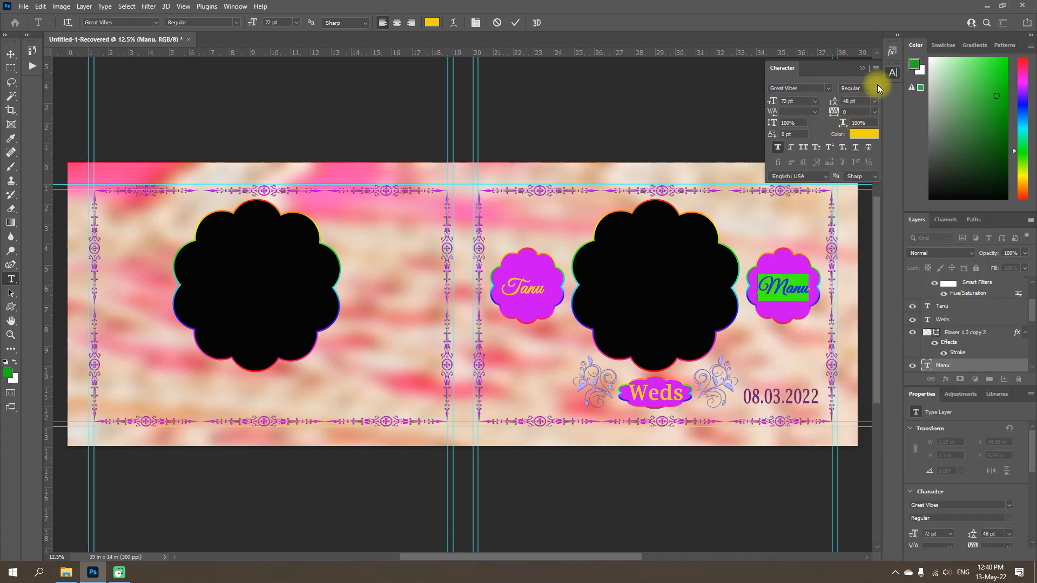
click(514, 23)
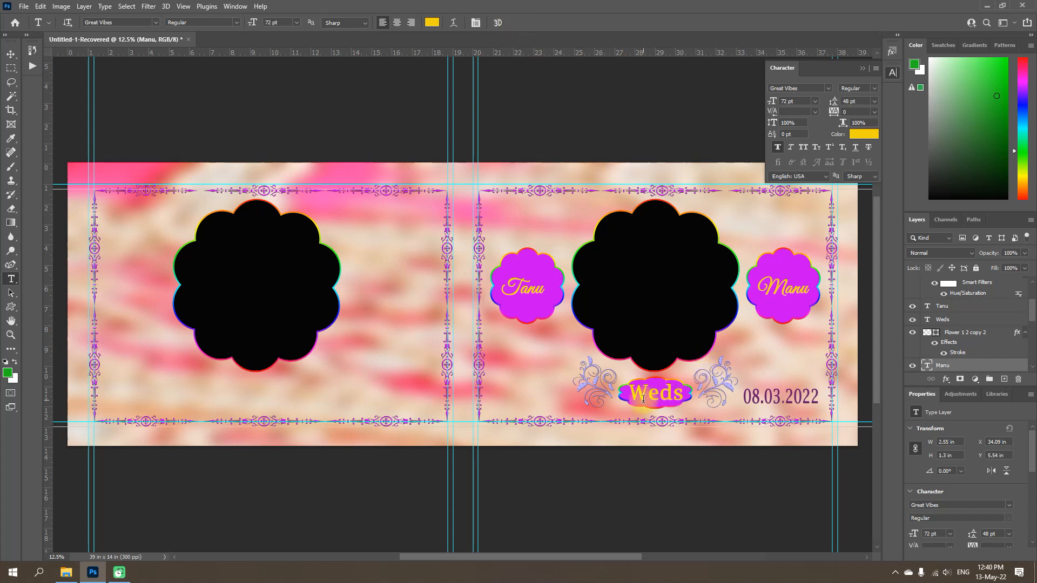
Change the font of the "Weds" text on the front cover to Great Vibes
drag(629, 393, 683, 393)
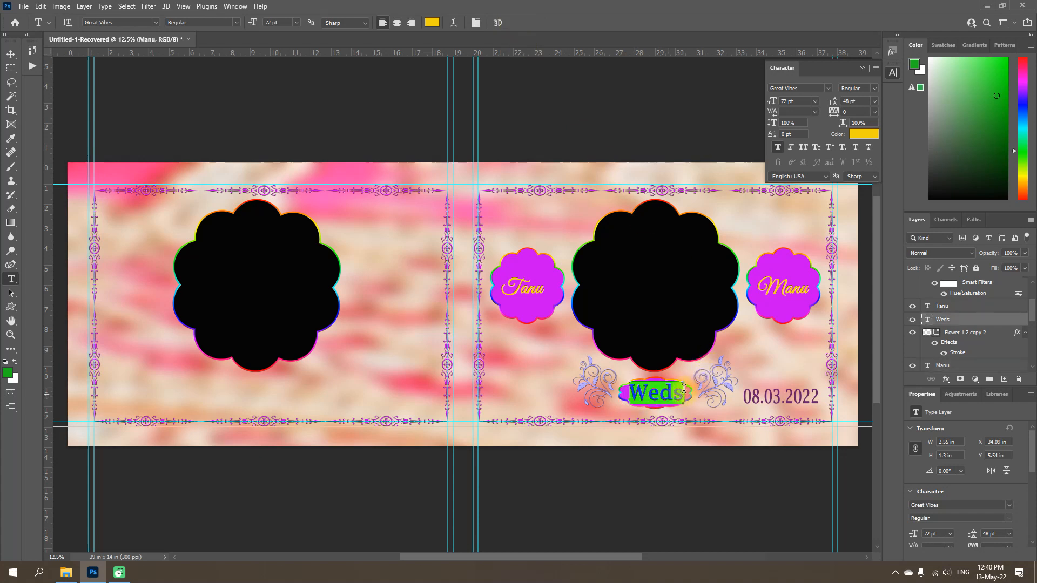
click(827, 89)
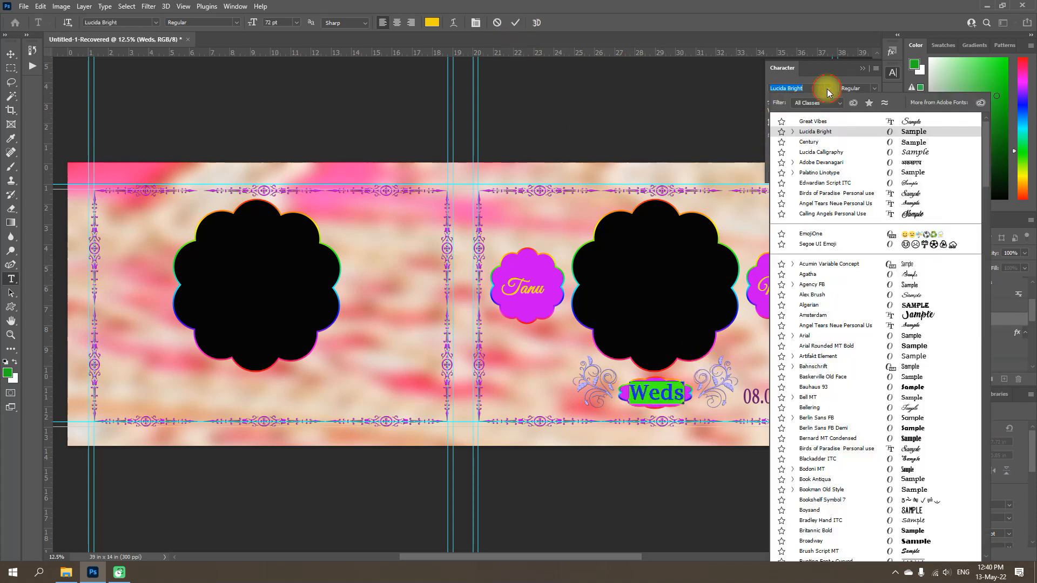
click(815, 121)
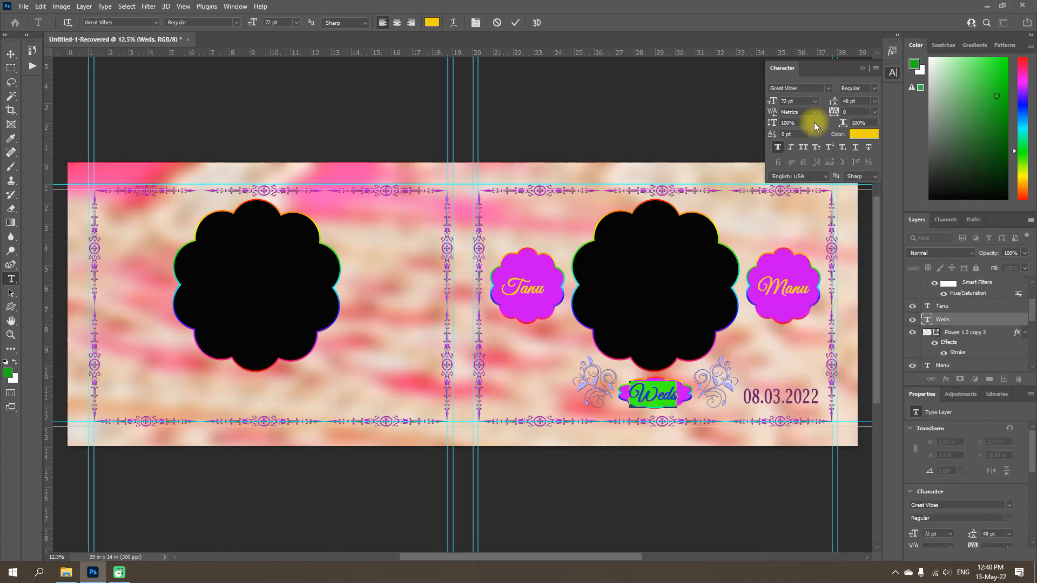
click(515, 22)
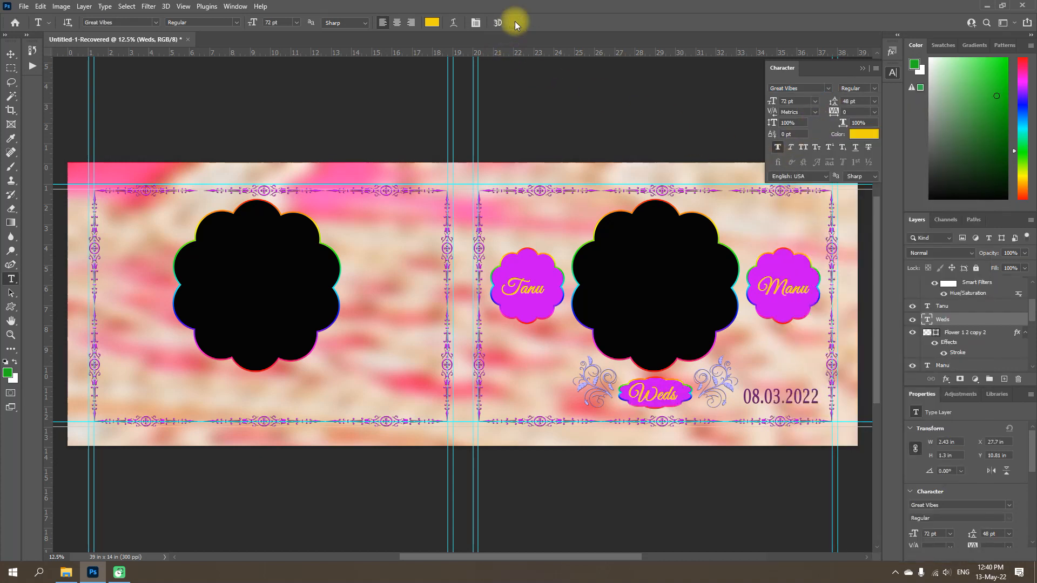
Add a text layer beneath the back cover's flower containing the "Graphics And Plan" and WhatsApp number lines copied from the open Notepad file Name
key(space)
click(115, 379)
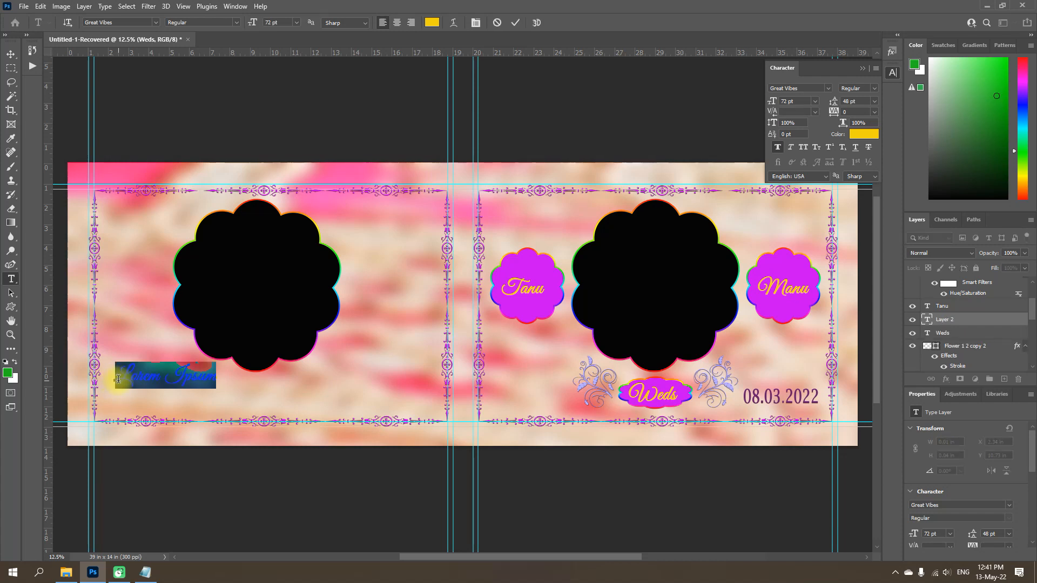
drag(116, 379, 217, 381)
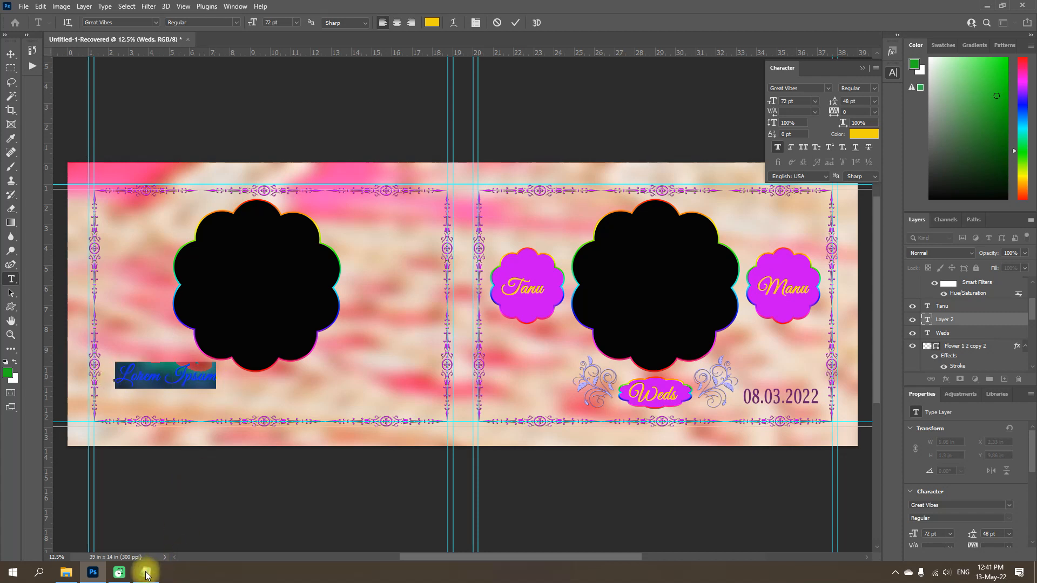
click(144, 573)
drag(627, 301, 730, 310)
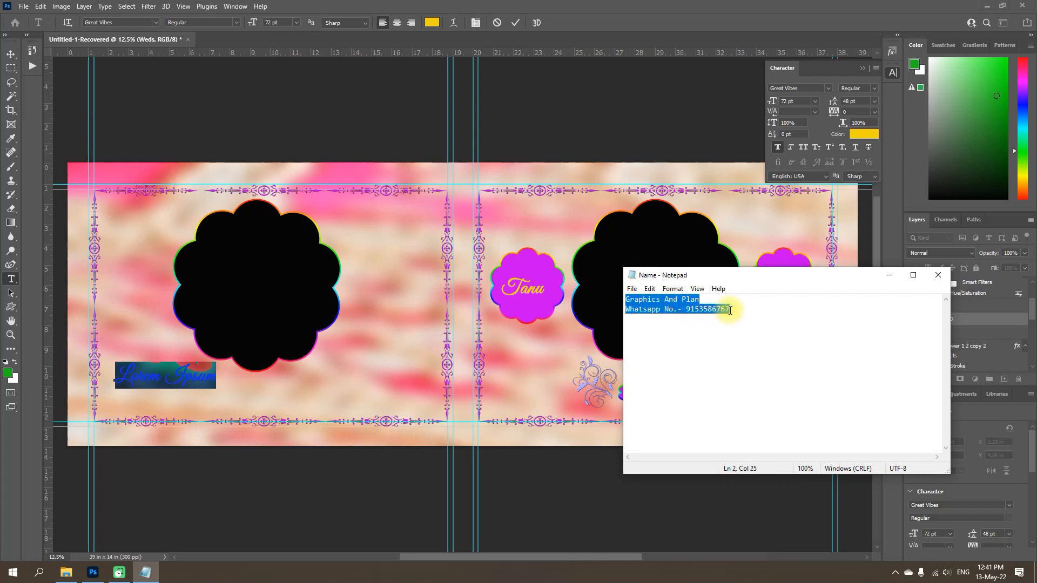
right_click(729, 310)
click(753, 347)
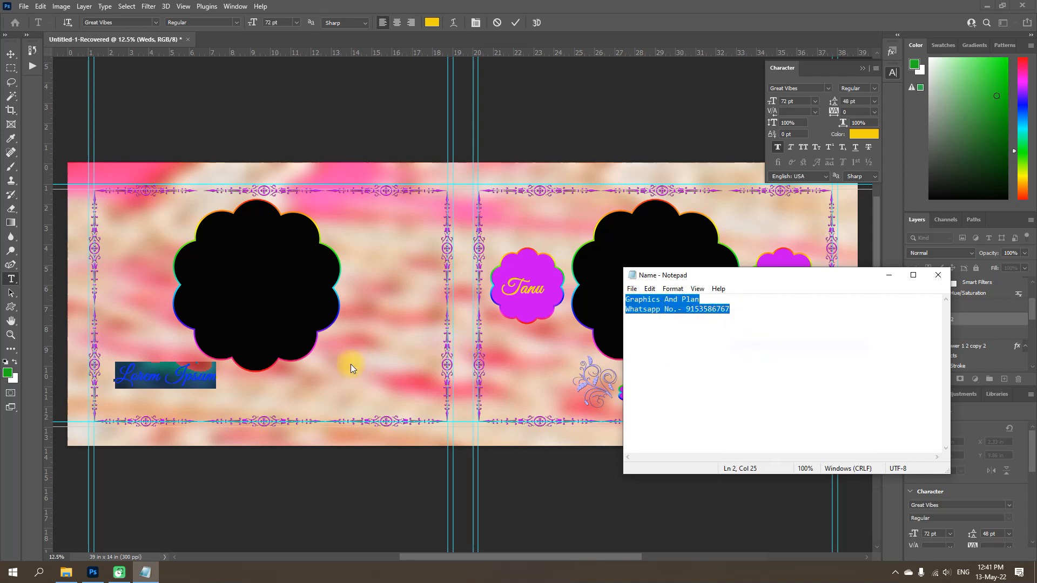
click(169, 378)
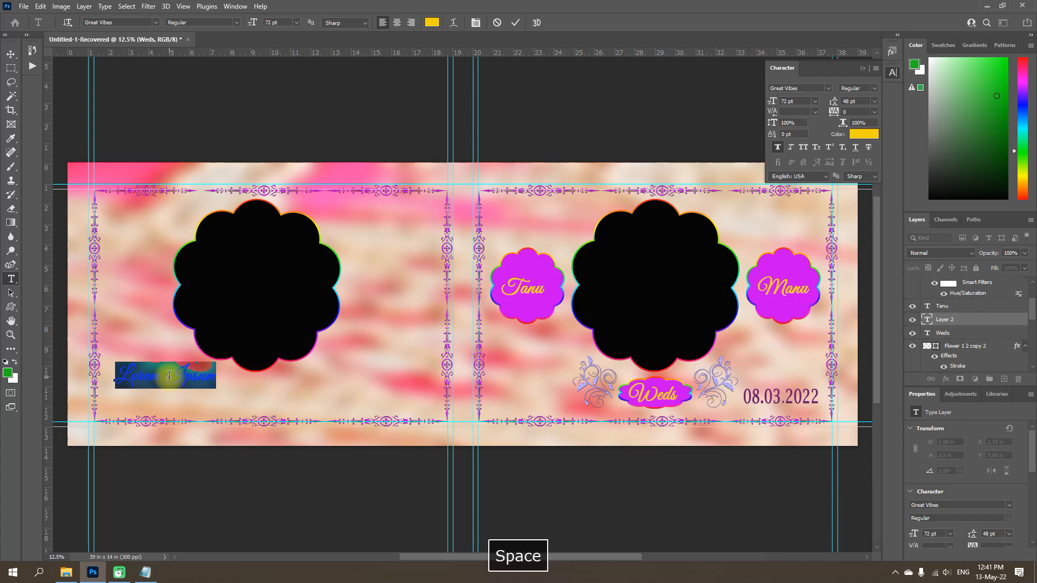
right_click(122, 377)
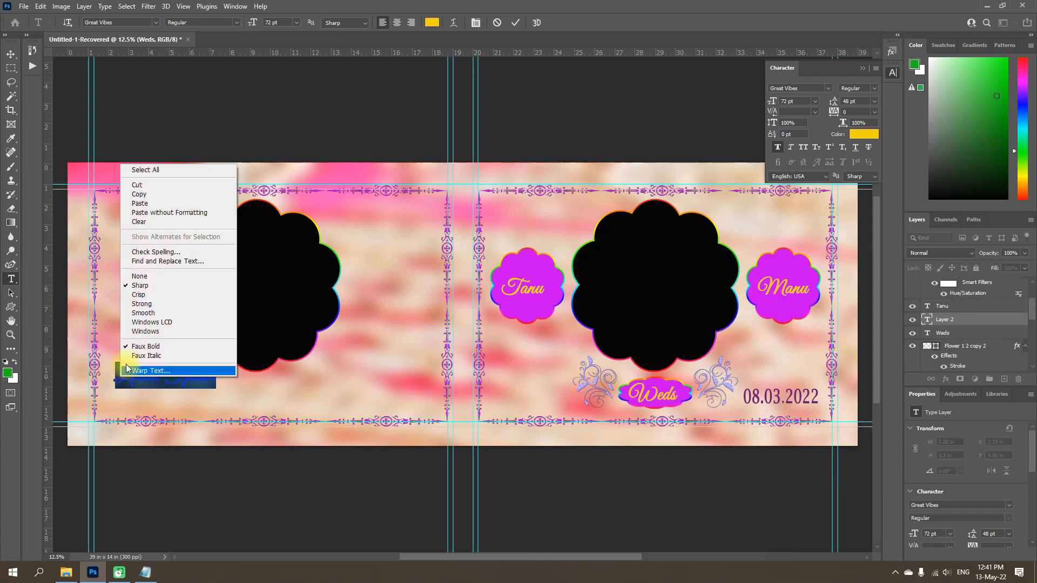
click(140, 203)
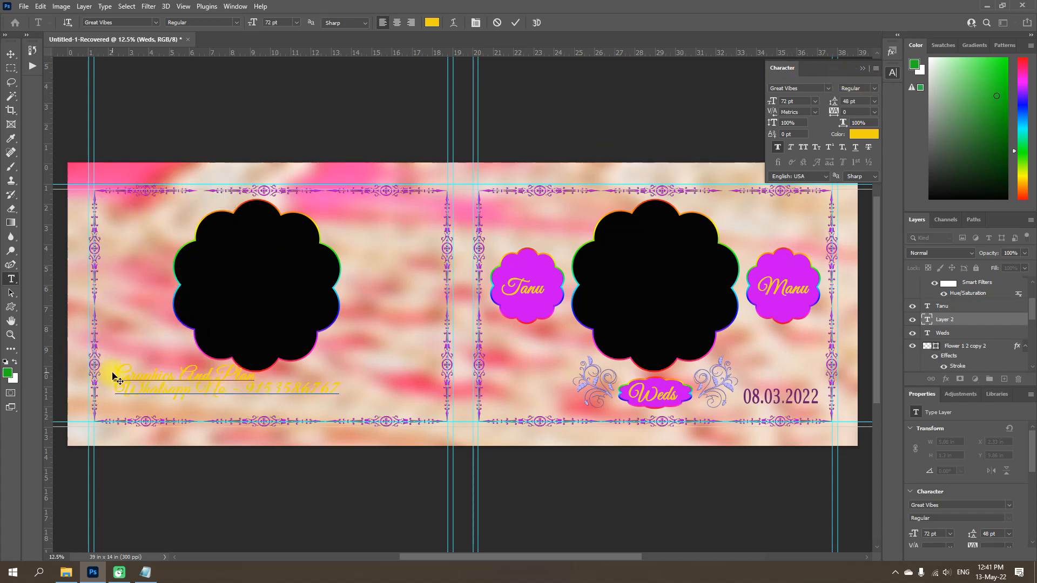
Set the leading of the two-line contact text on the back cover to Auto
drag(115, 371, 348, 390)
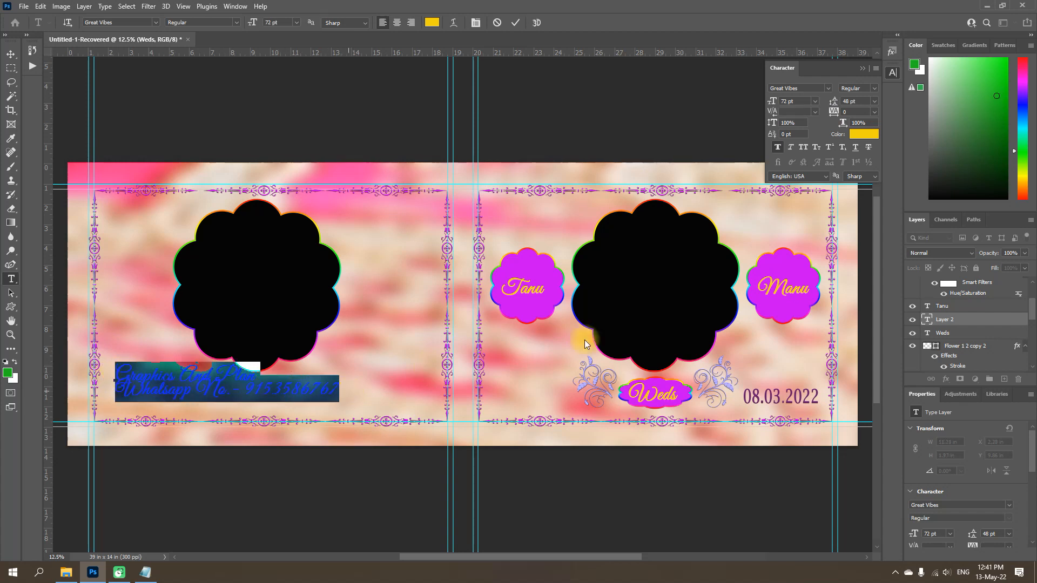
click(874, 102)
click(856, 107)
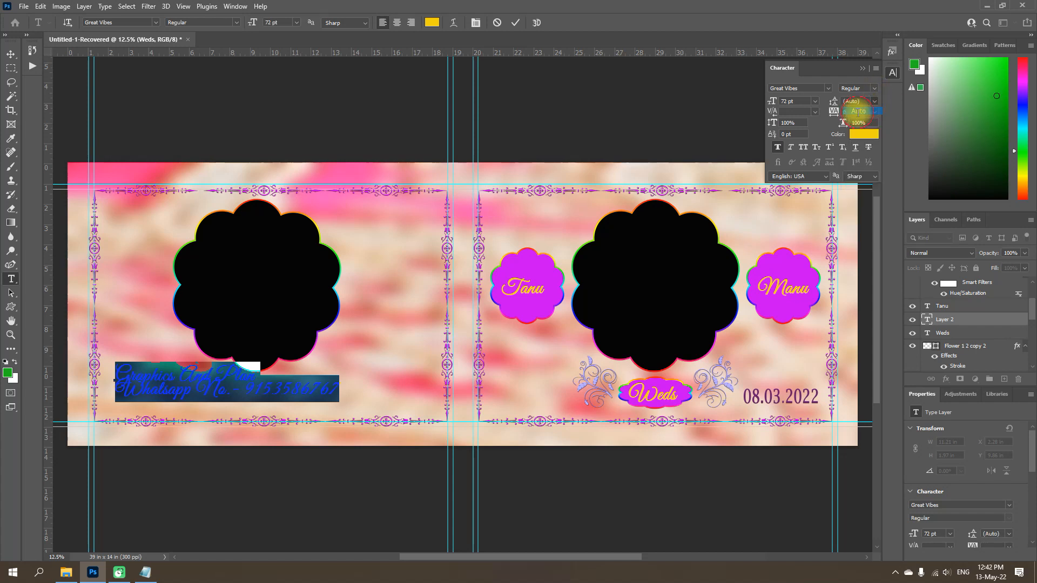
click(516, 24)
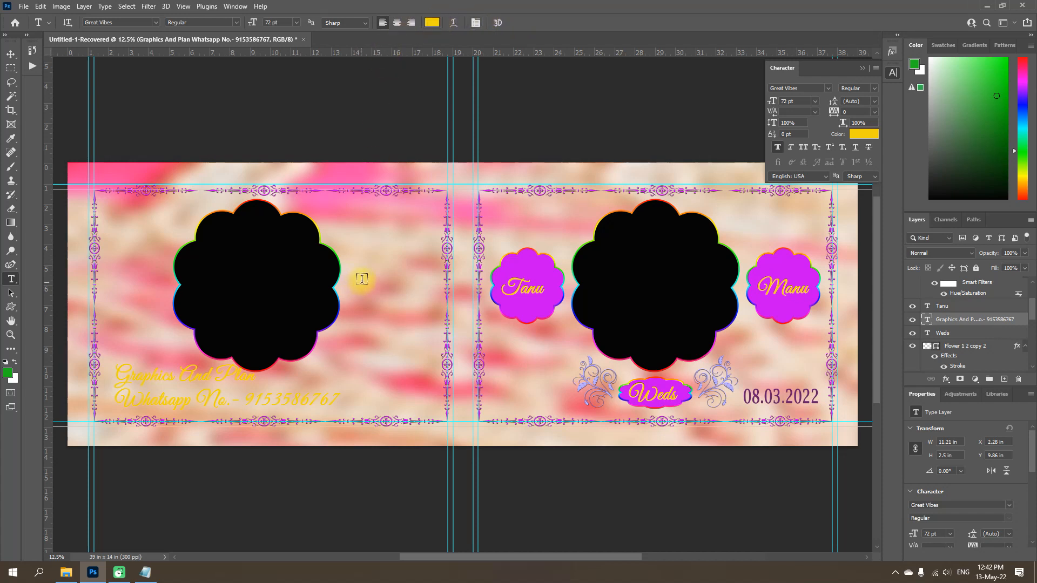
Change the contact text's colour to pinkish red f10c5d
click(433, 24)
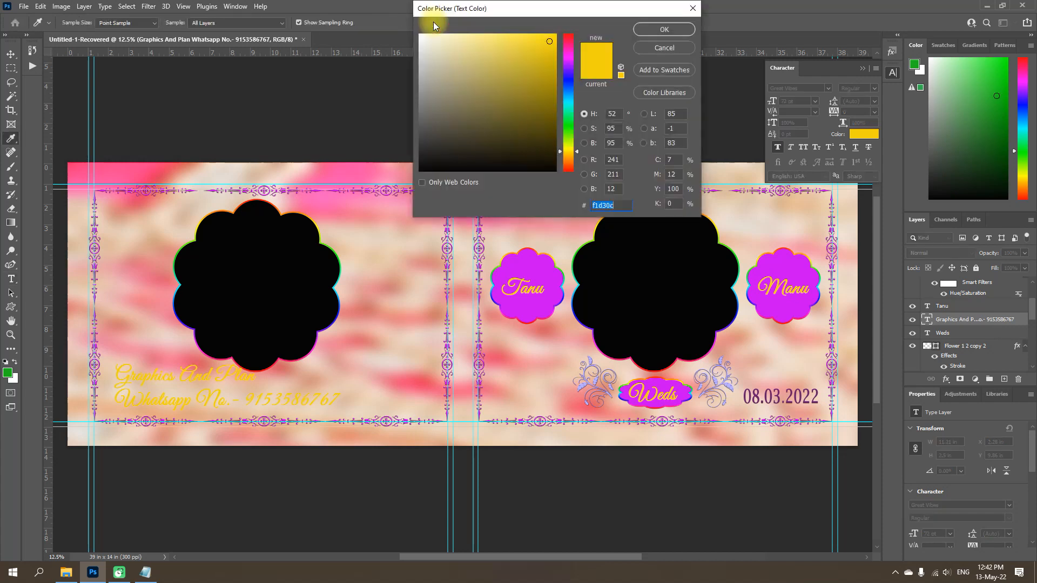
click(567, 42)
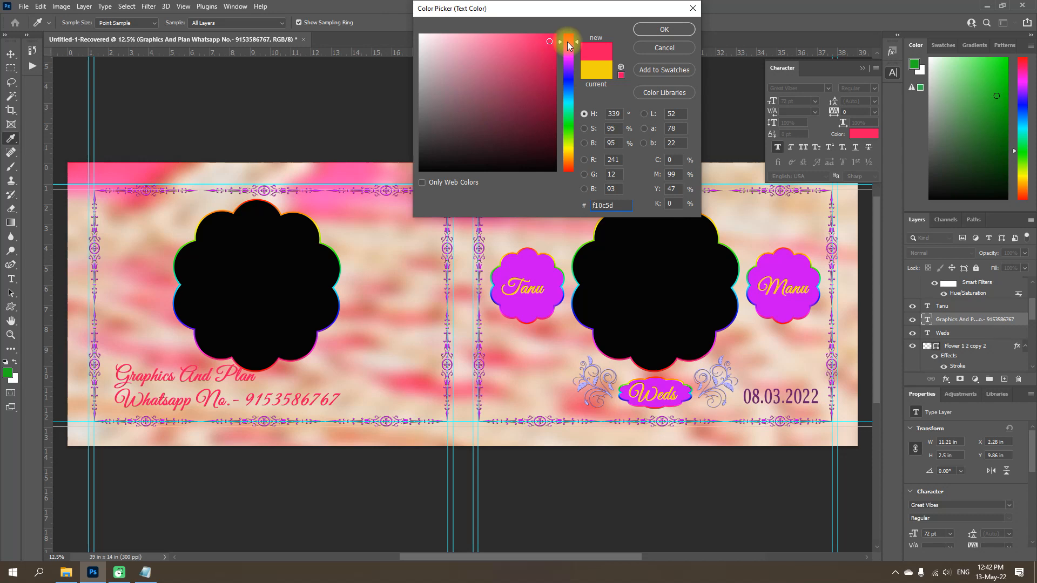
click(668, 30)
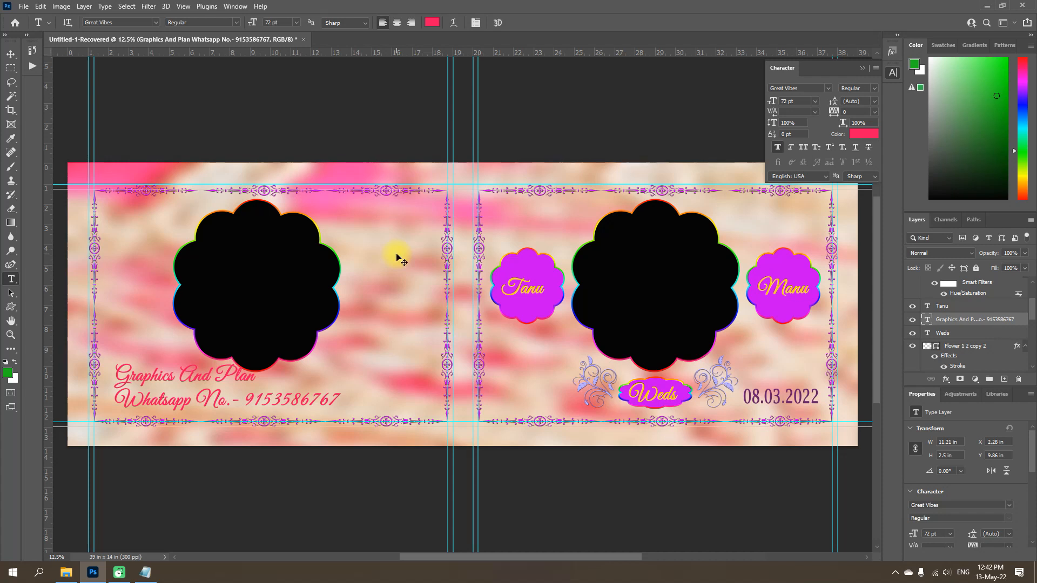
Scale the contact text to about 69.17% width and move it into the lower-left corner of the back cover frame
key(ctrl+t)
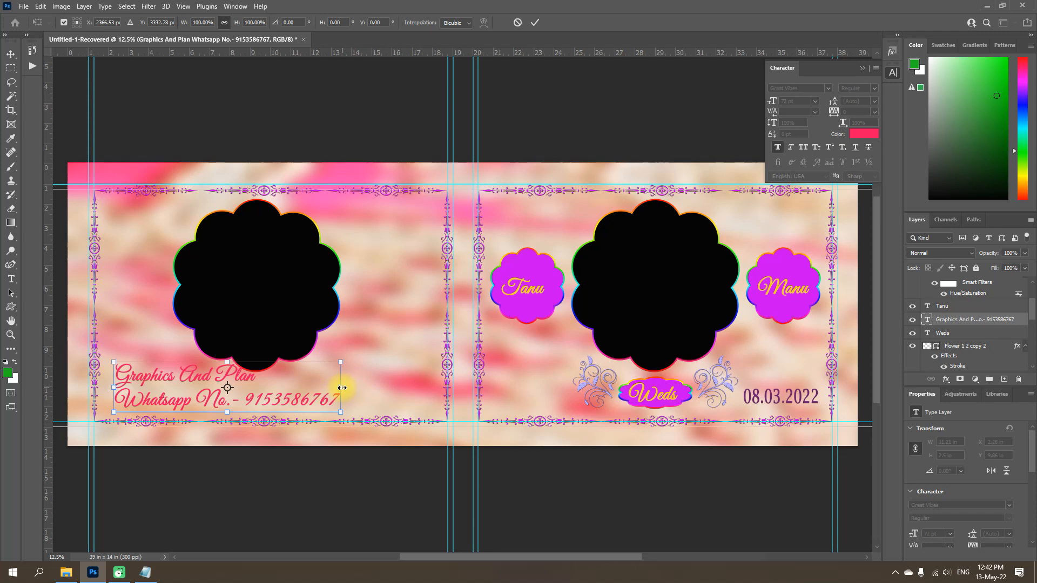
drag(339, 388, 270, 393)
drag(137, 380, 124, 380)
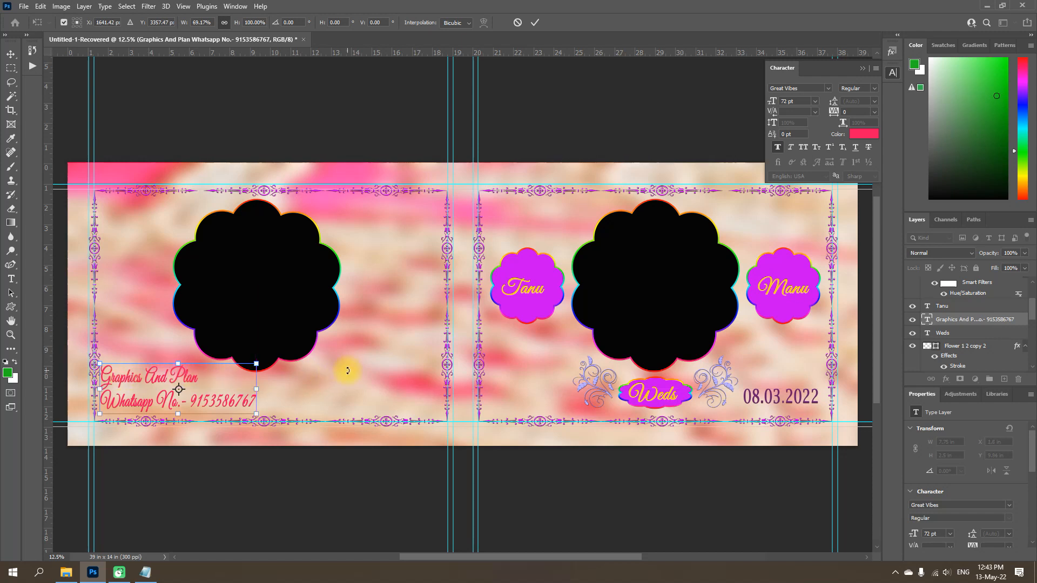
click(535, 22)
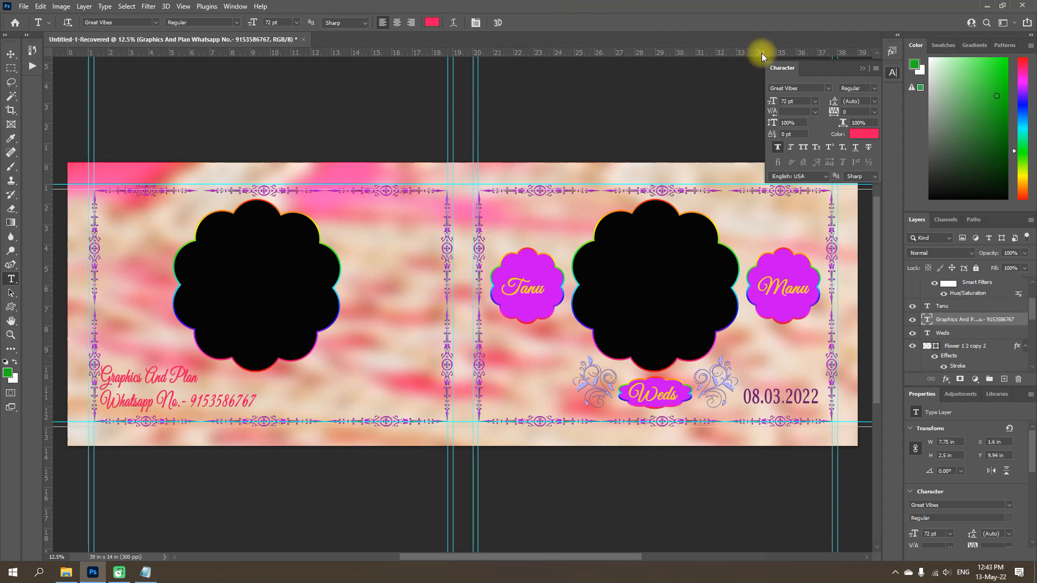
click(863, 67)
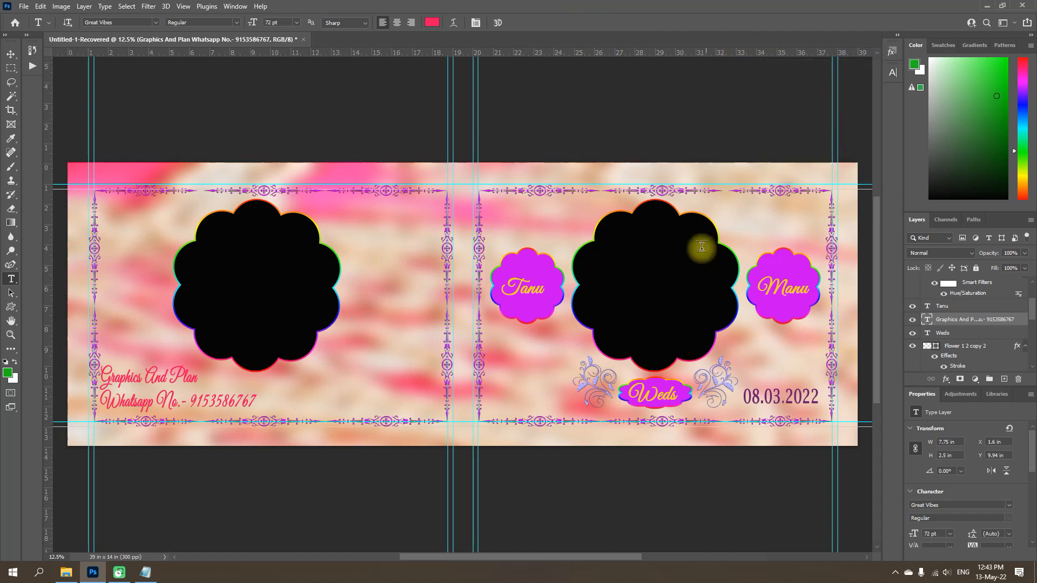
Place photo 1 from the Wedding Cover Design folder directly above the front cover's large black flower layer
click(10, 55)
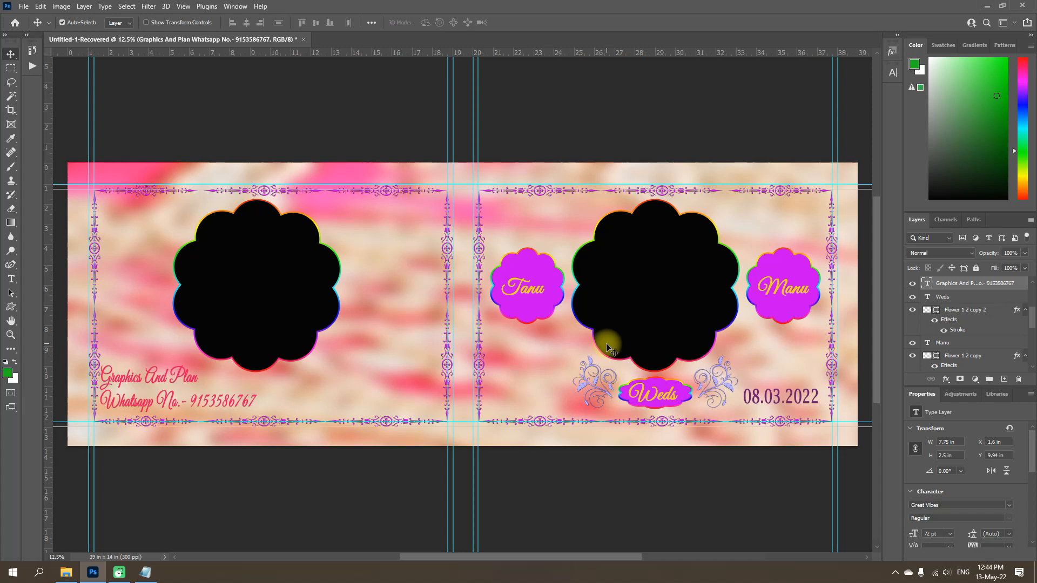
click(660, 276)
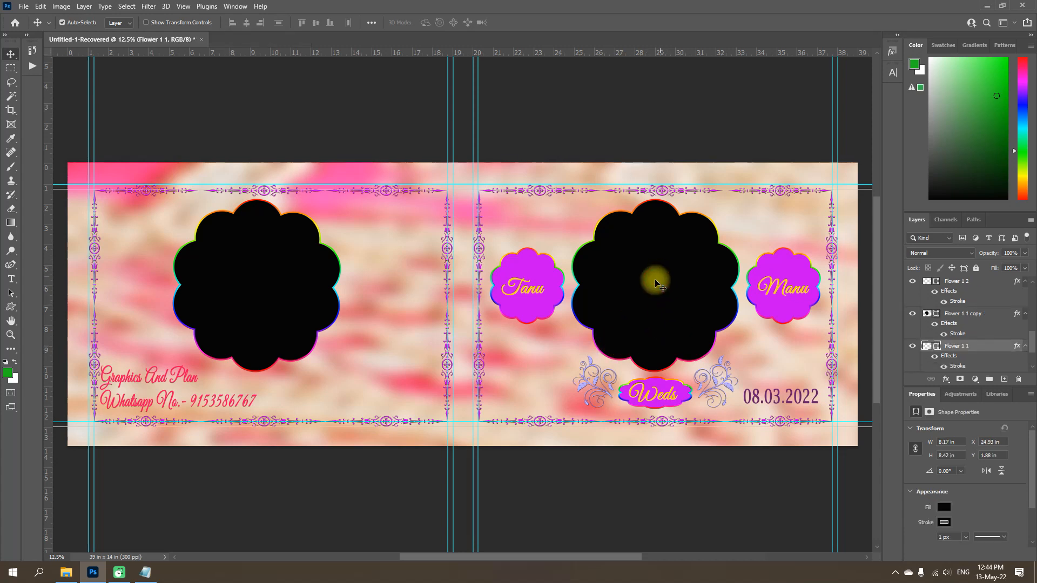
click(65, 574)
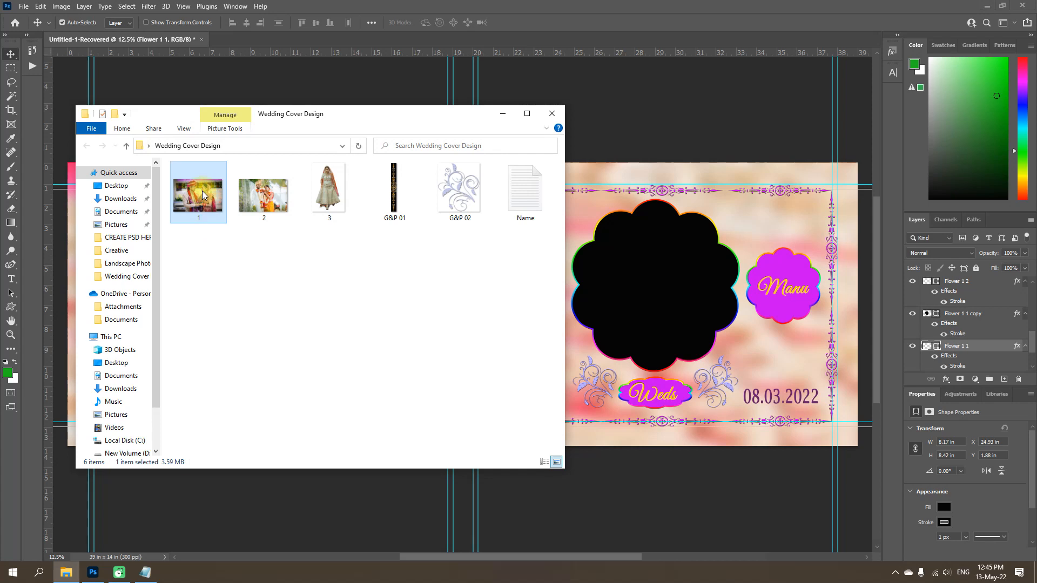
drag(202, 190, 665, 323)
key(space)
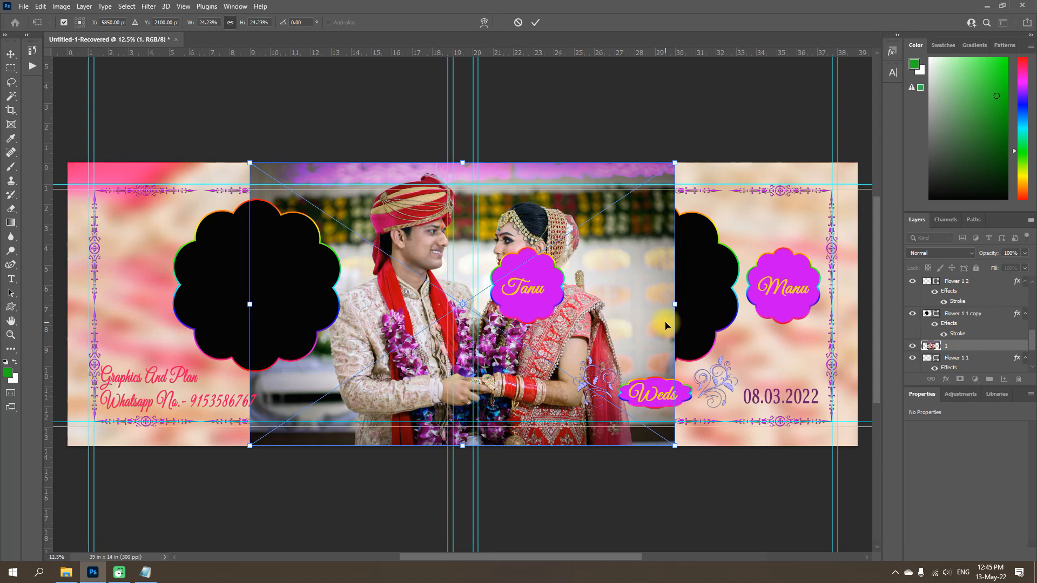
Scale the couple photo to about 14.37% width and 16.51% height and position it over the front cover's large flower
drag(676, 446, 502, 355)
drag(445, 269, 703, 303)
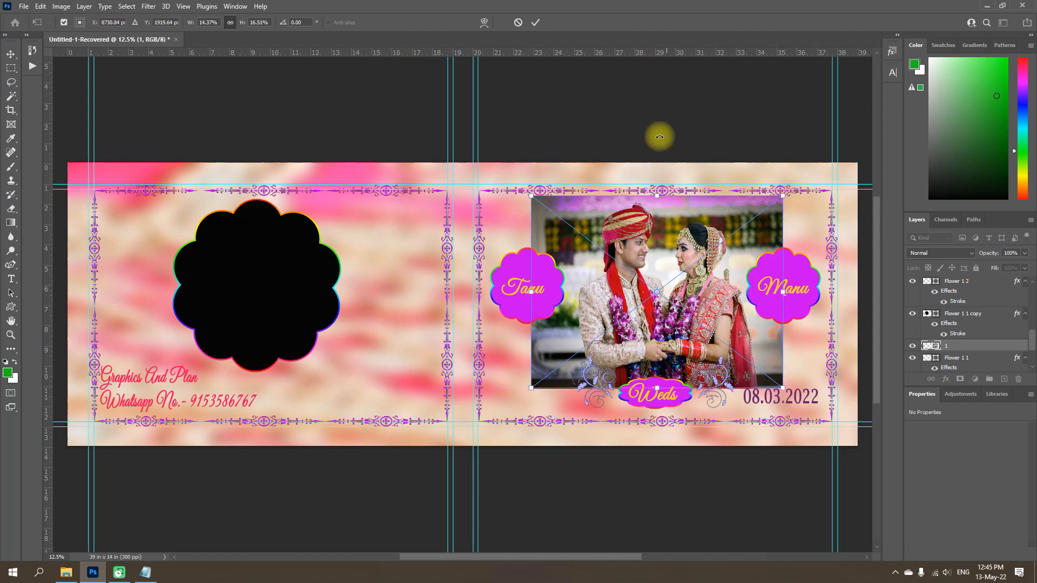
click(536, 23)
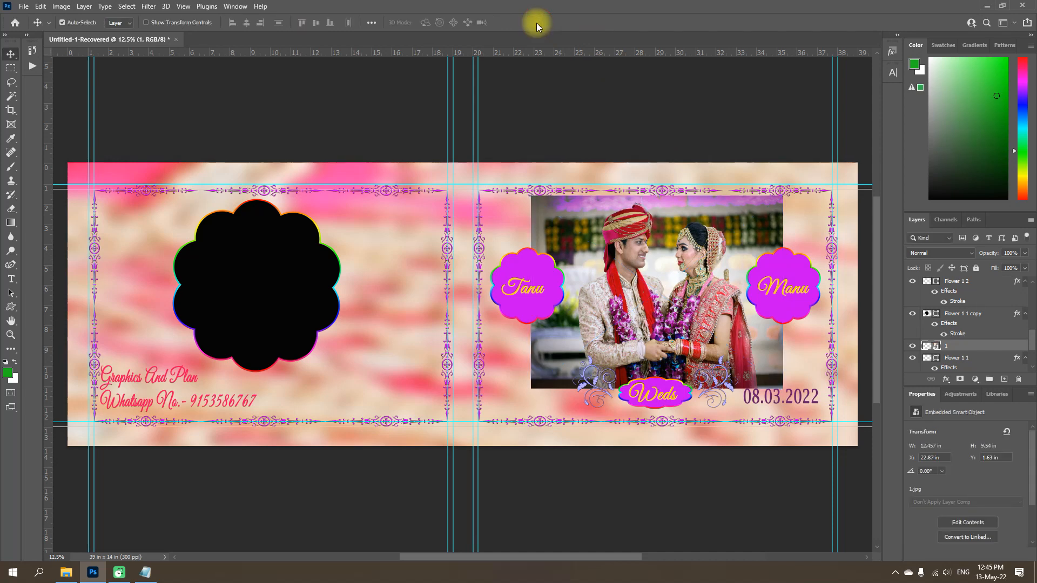
Clip the couple photo to the front cover's large flower and shift it slightly down and left
right_click(965, 348)
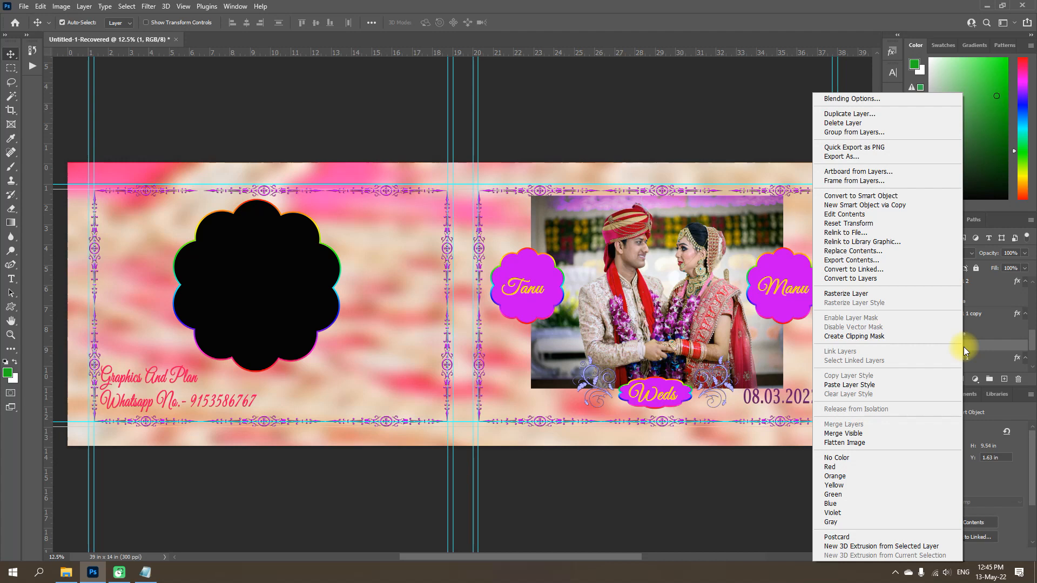
click(933, 336)
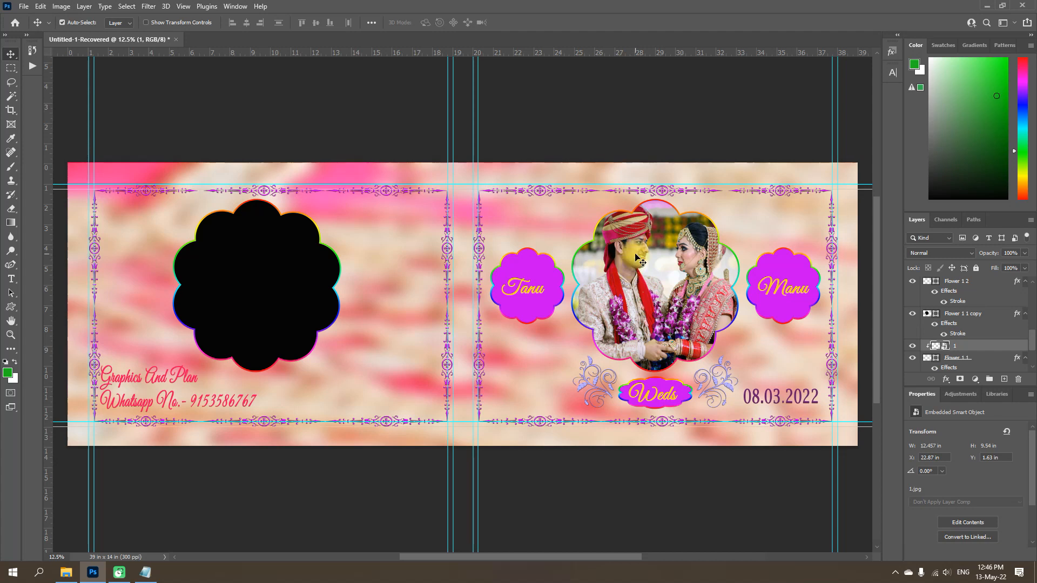
drag(637, 254, 634, 262)
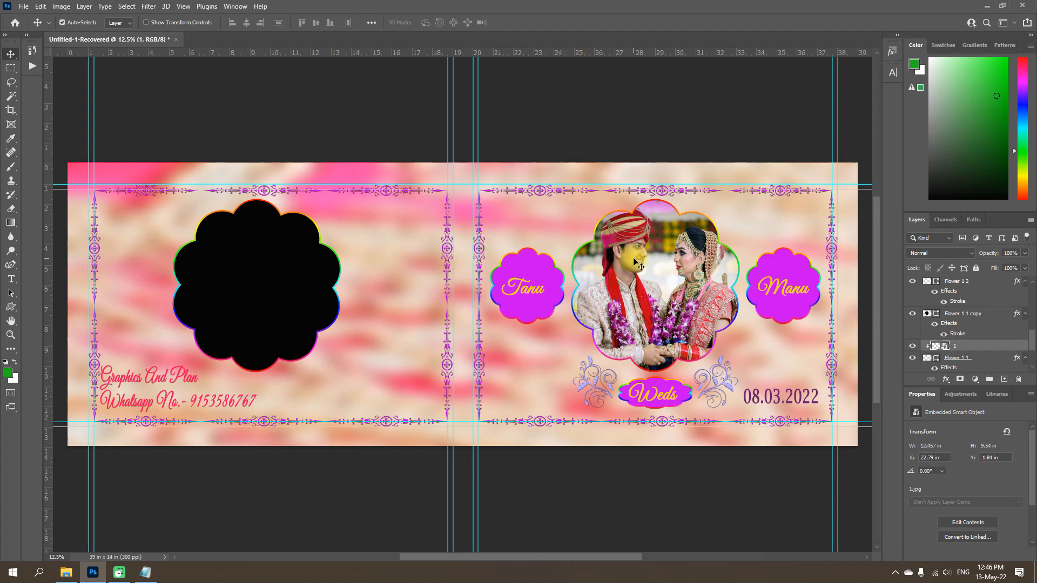
Scale the clipped couple photo down to about 13.02% width and 14.62% height so both people fit inside the flower
key(ctrl+t)
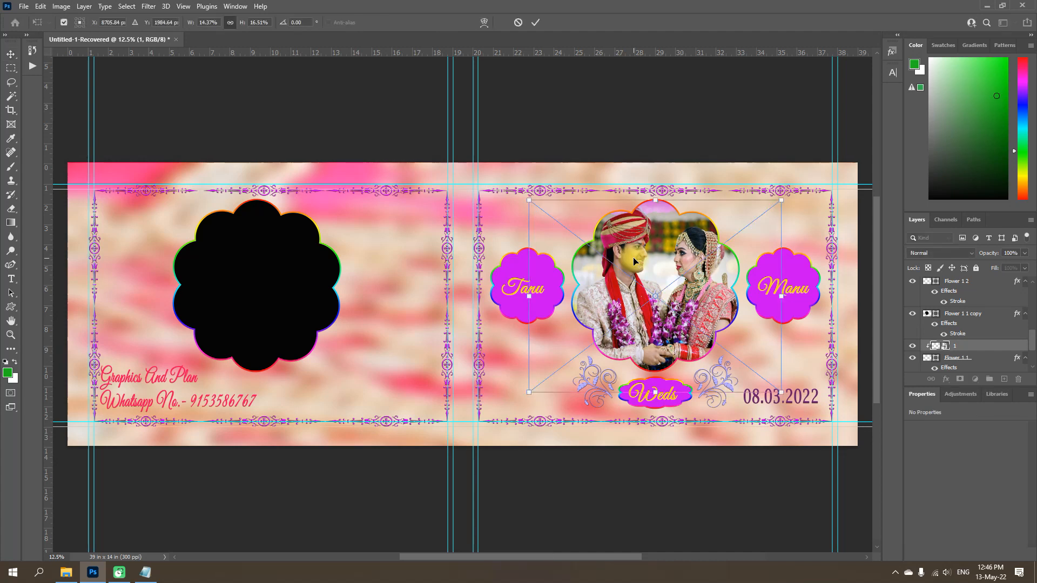
drag(529, 392, 544, 371)
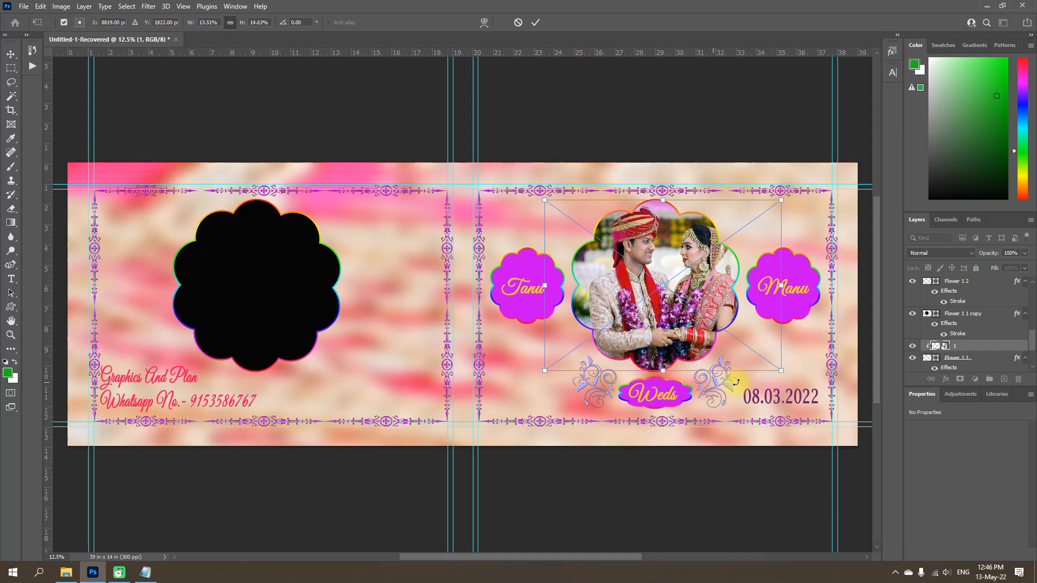
drag(782, 373, 773, 370)
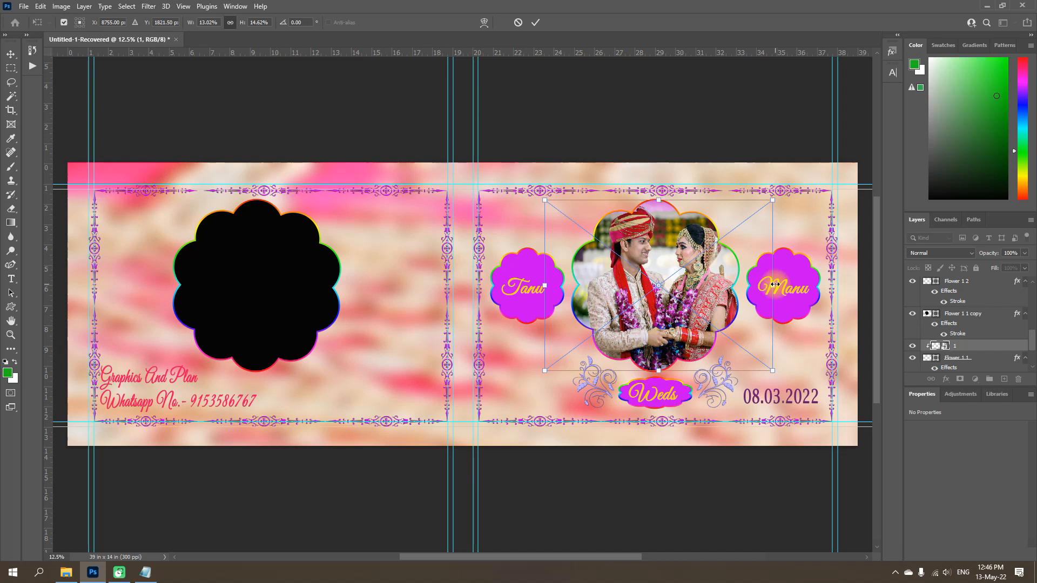
click(537, 24)
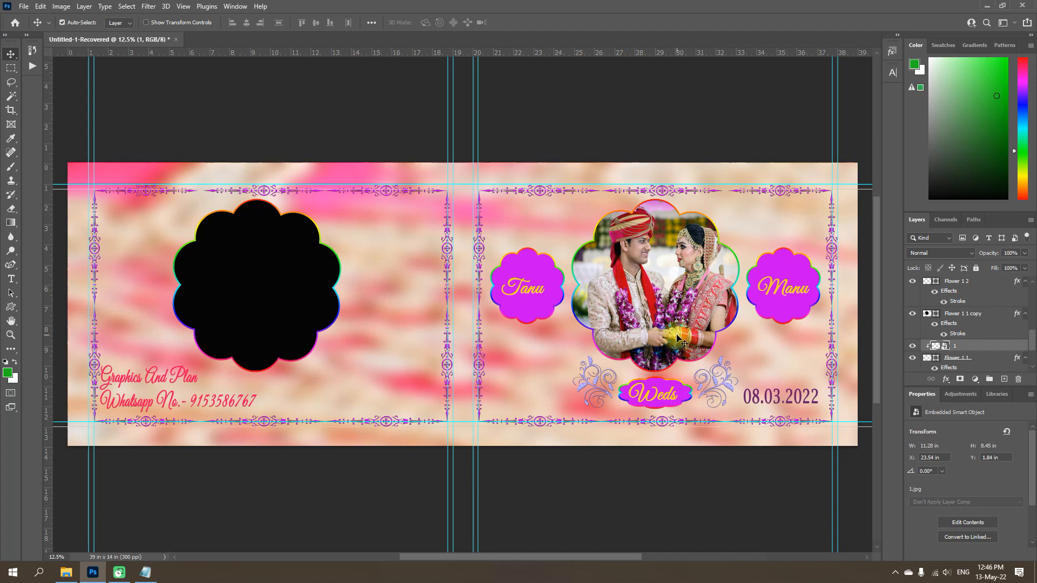
Place photo 2 from the Wedding Cover Design folder directly above the back cover's large black flower layer
click(306, 337)
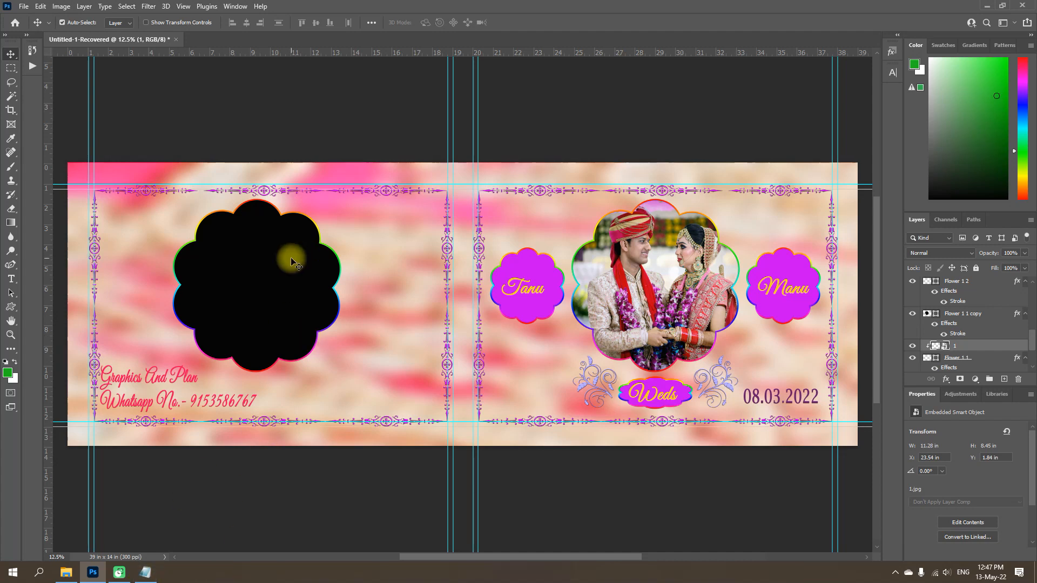
click(259, 282)
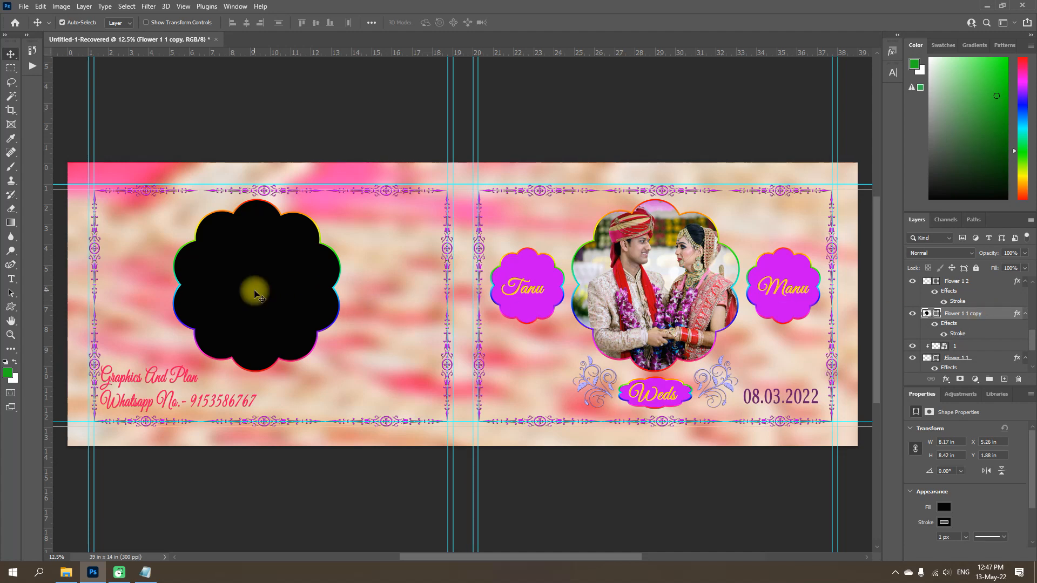
click(65, 574)
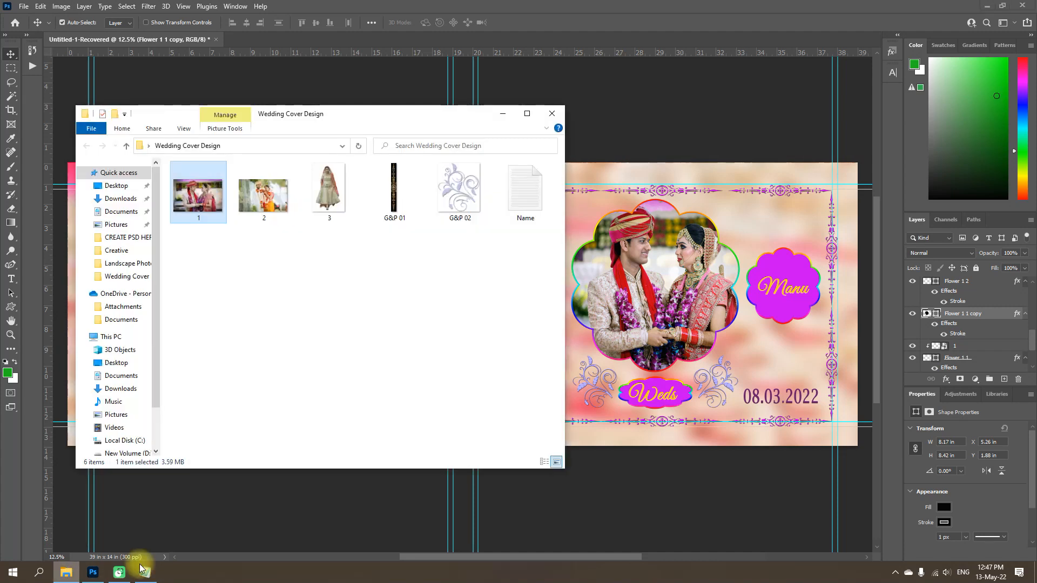
drag(363, 123, 771, 138)
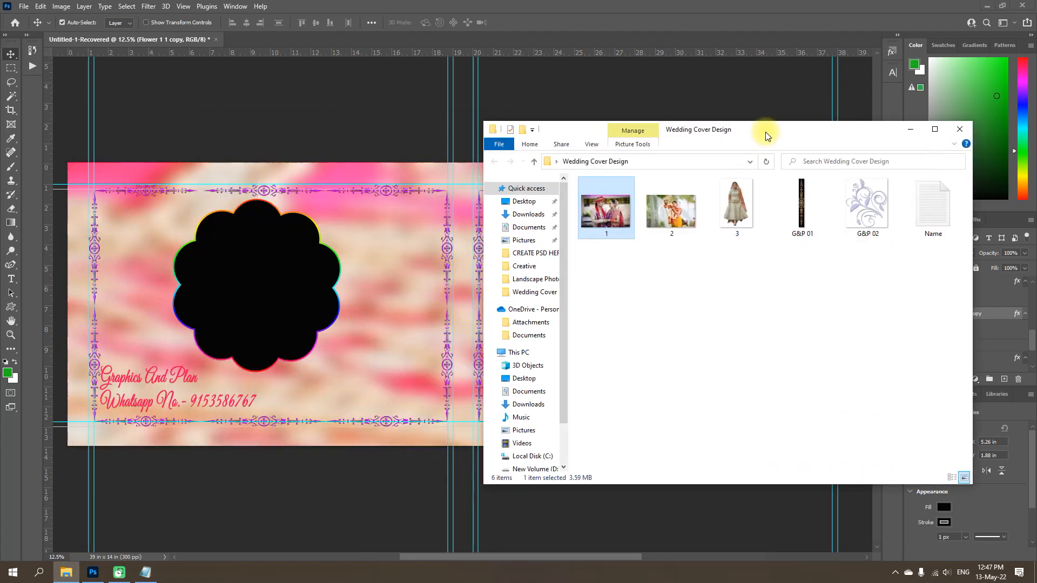
drag(675, 215, 241, 322)
key(space)
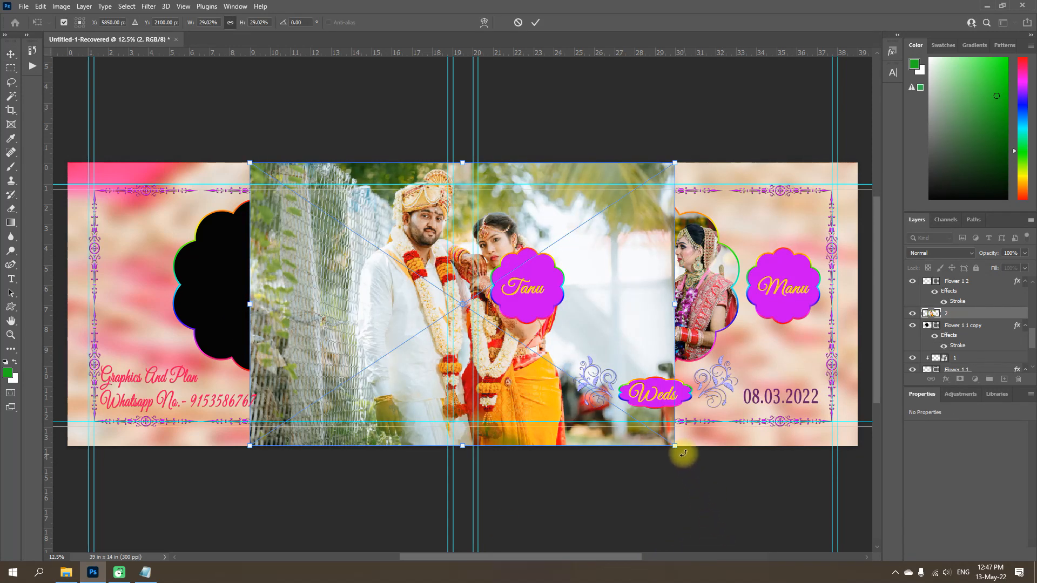
Scale the second couple photo to about 17.21% width and 18.99% height and position it over the back cover's large flower
drag(676, 446, 504, 342)
drag(376, 213, 257, 246)
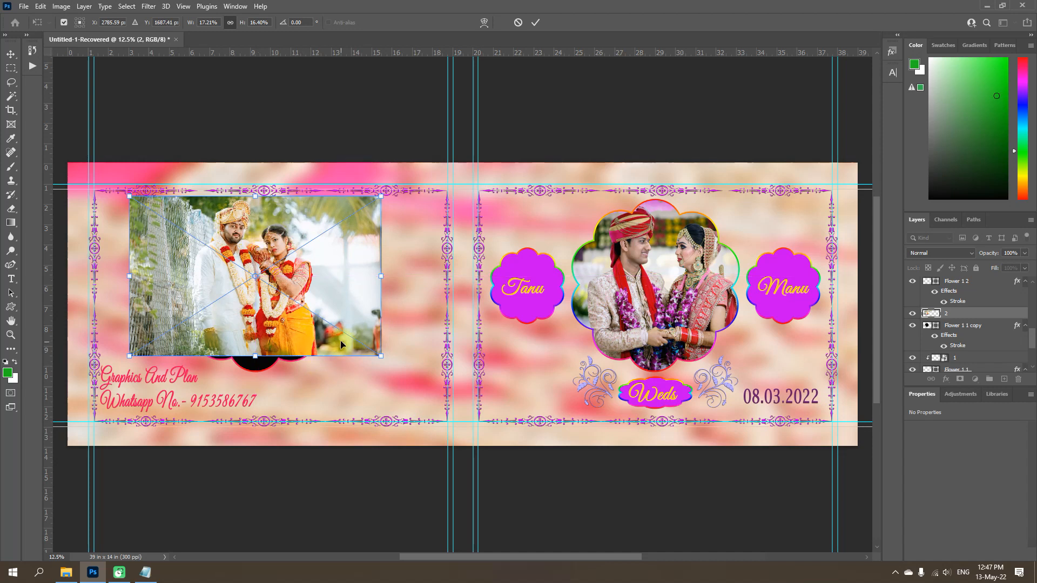
drag(257, 357, 257, 384)
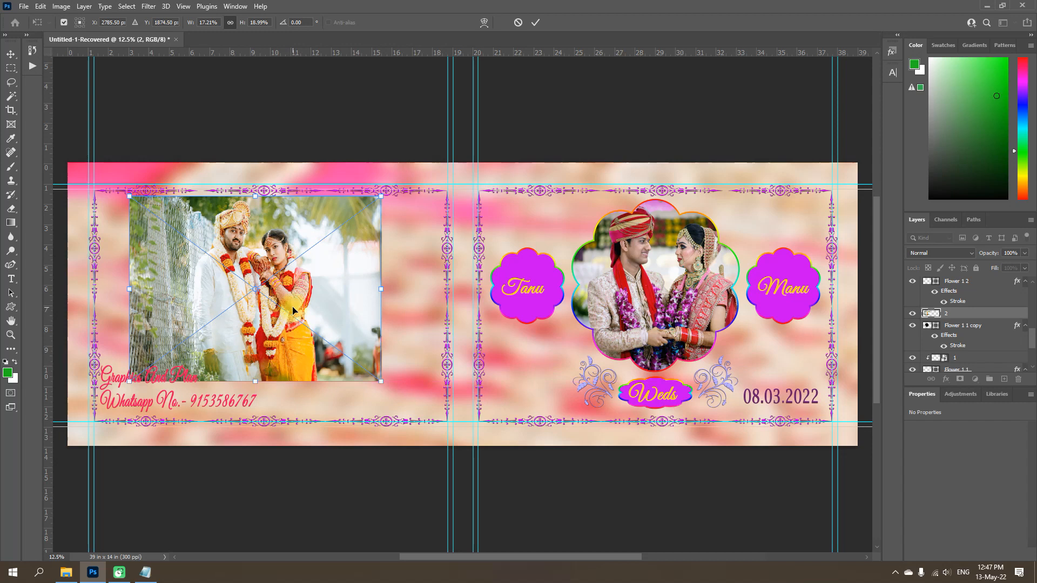
click(536, 22)
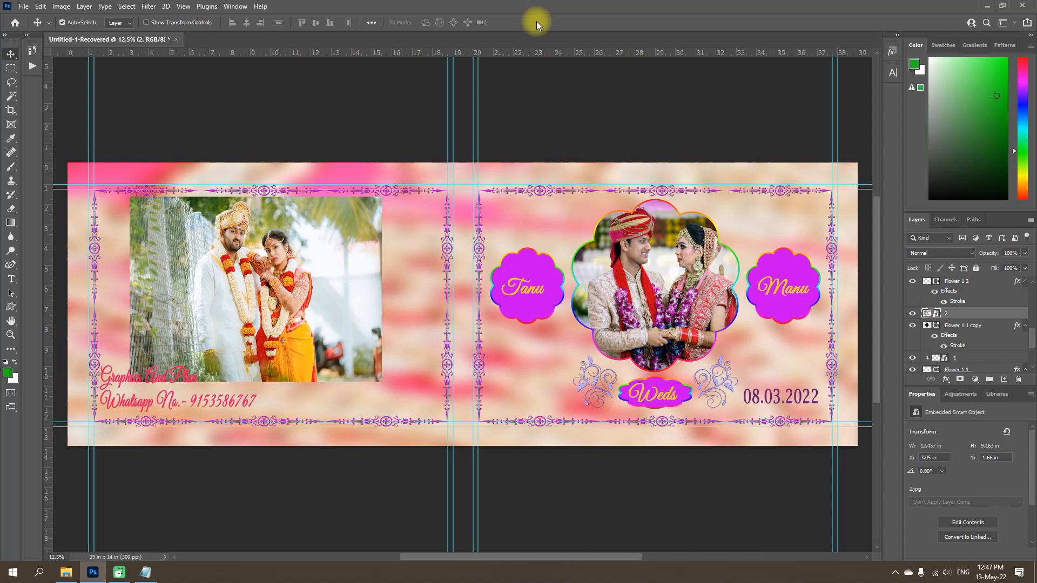
Clip the second couple photo to the back cover's large flower and shift it about 0.5 in right and 0.2 in down
right_click(987, 313)
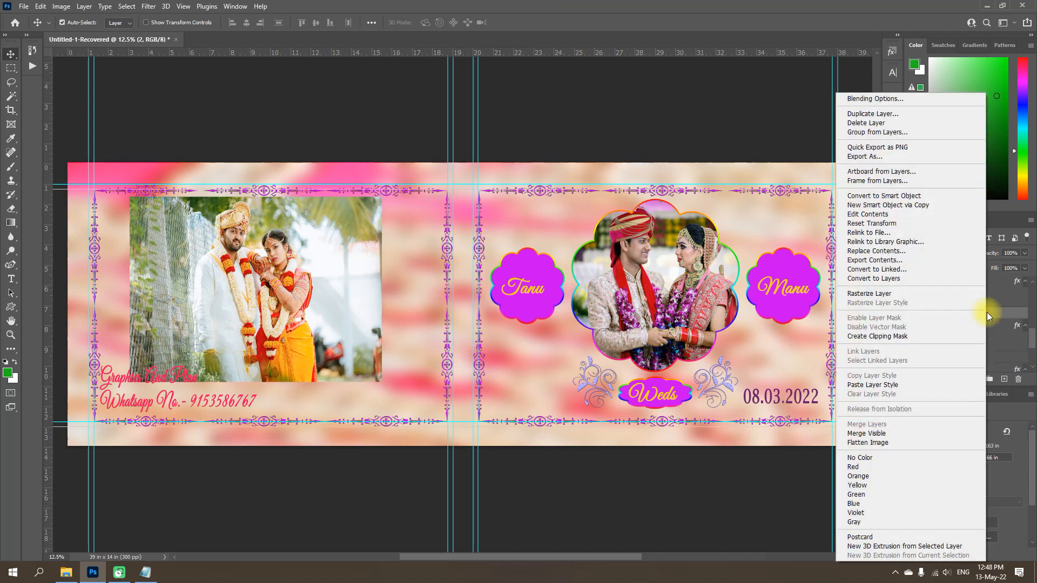
click(861, 335)
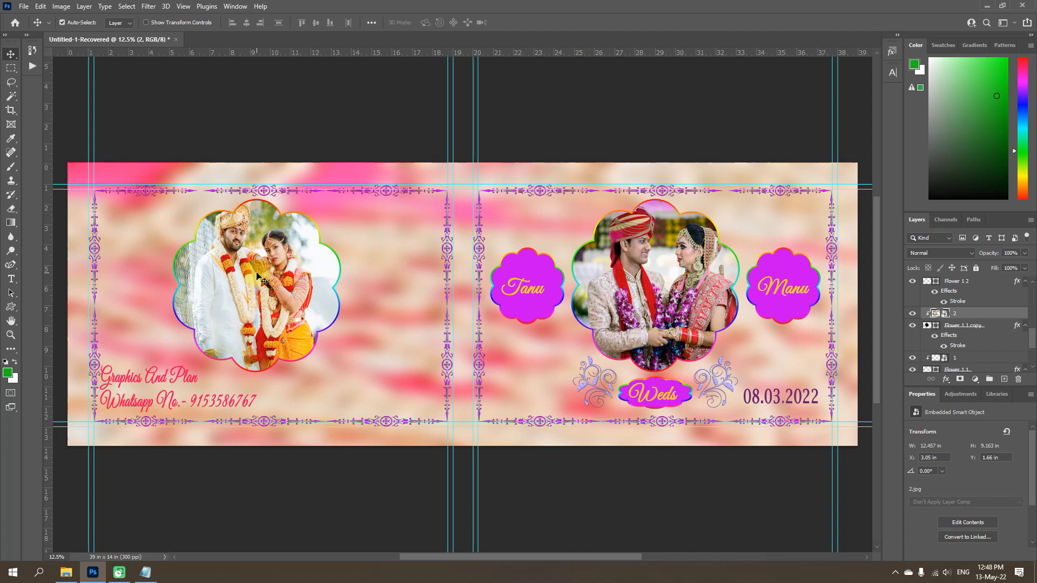
click(238, 268)
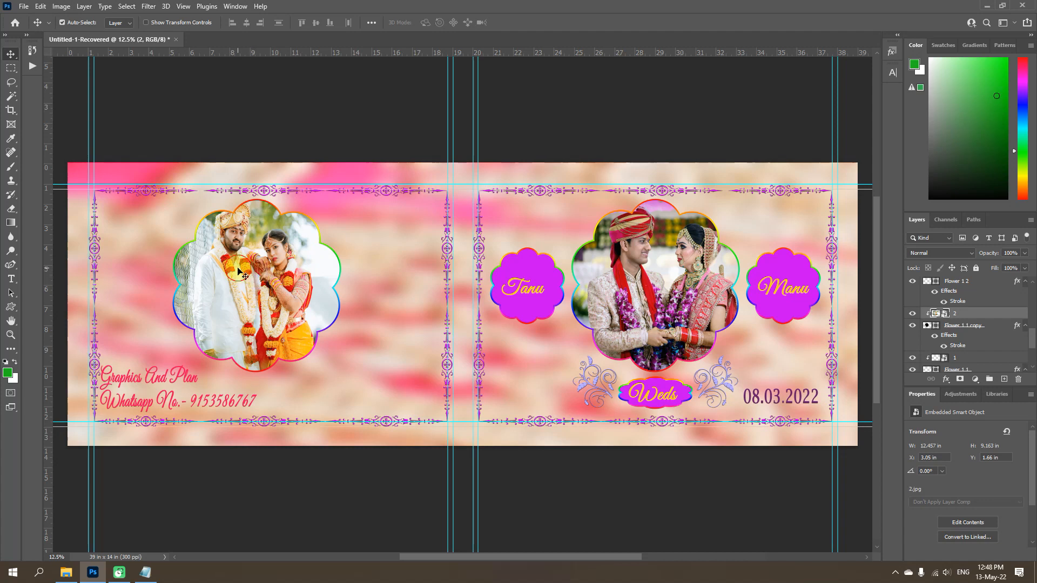
drag(237, 269, 249, 271)
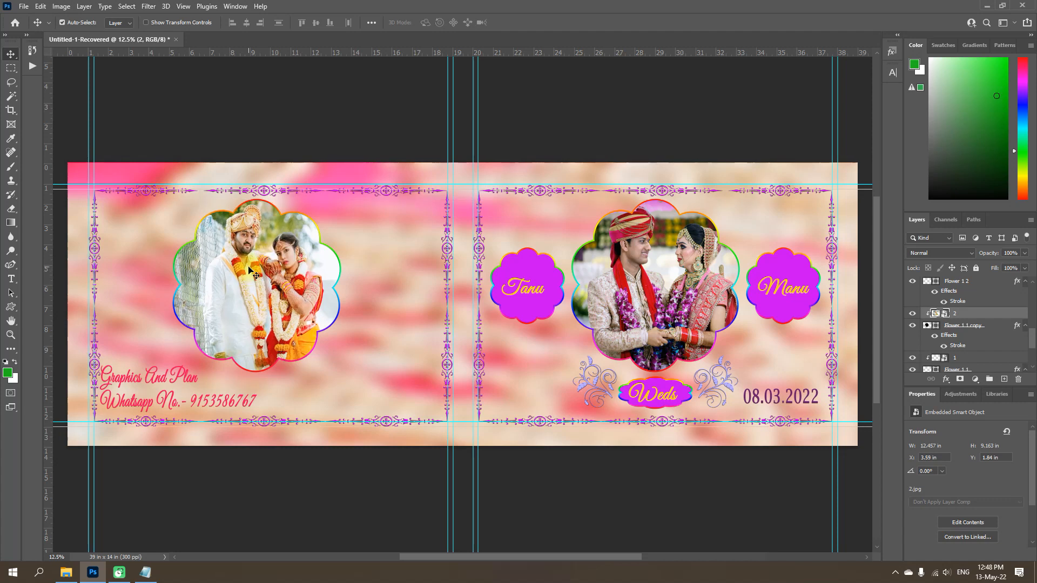
Place the bride cutout, image 3 from the Wedding Cover Design folder, and scale it to about 17.14% width and 15.98% height
click(65, 574)
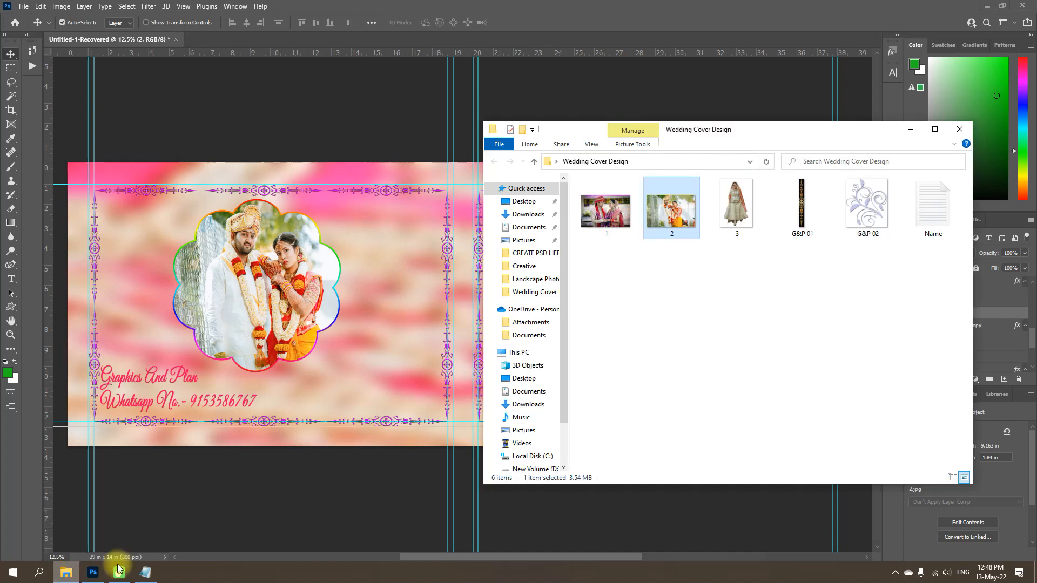
click(737, 202)
drag(737, 200, 371, 350)
key(space)
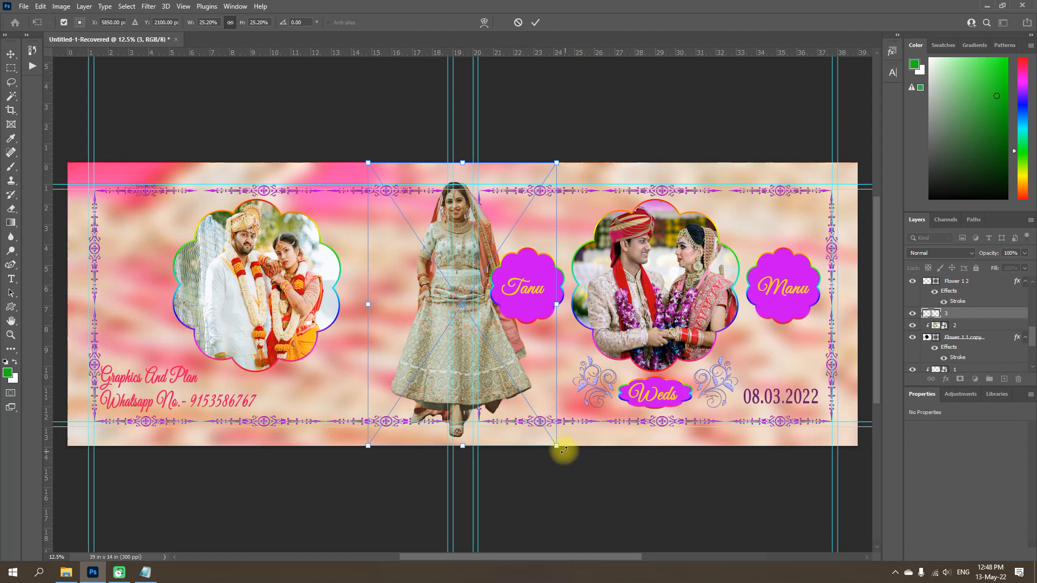
drag(557, 446, 496, 349)
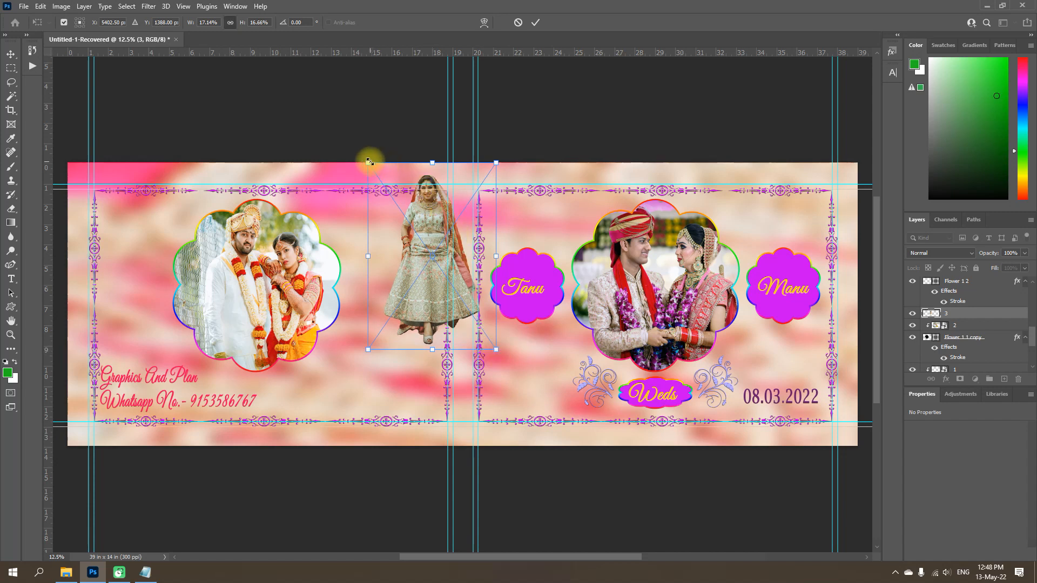
drag(370, 164, 371, 171)
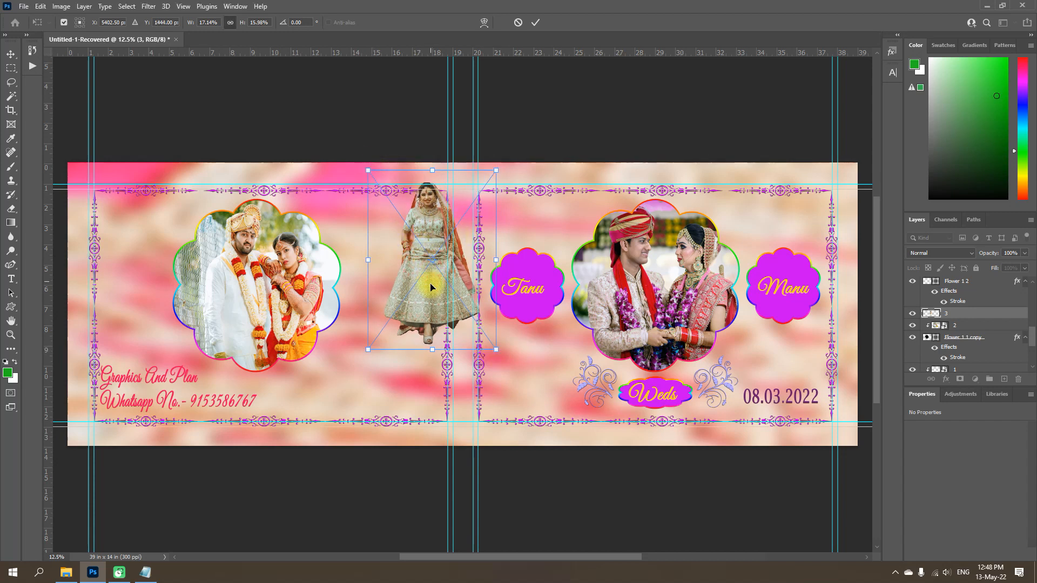
Position the bride cutout between the back cover's flower photo and the frame's right edge, and hide the guides
drag(430, 287, 376, 331)
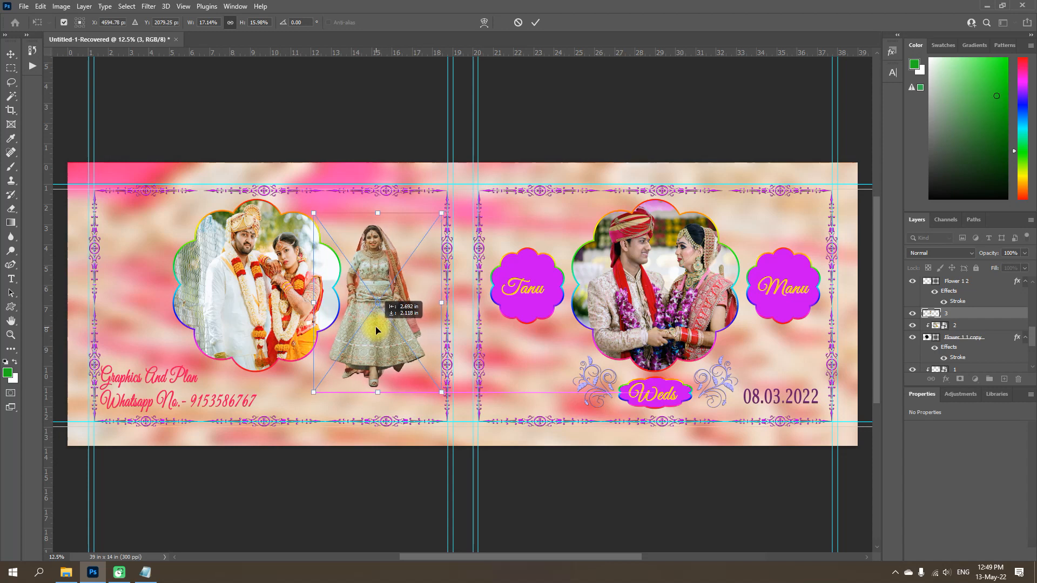
drag(376, 331, 379, 324)
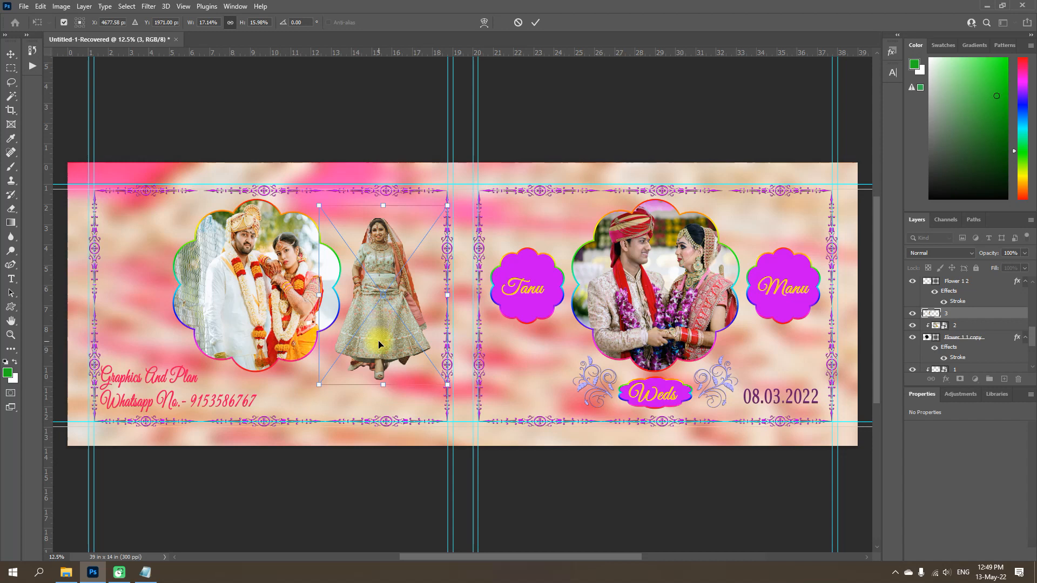
click(537, 22)
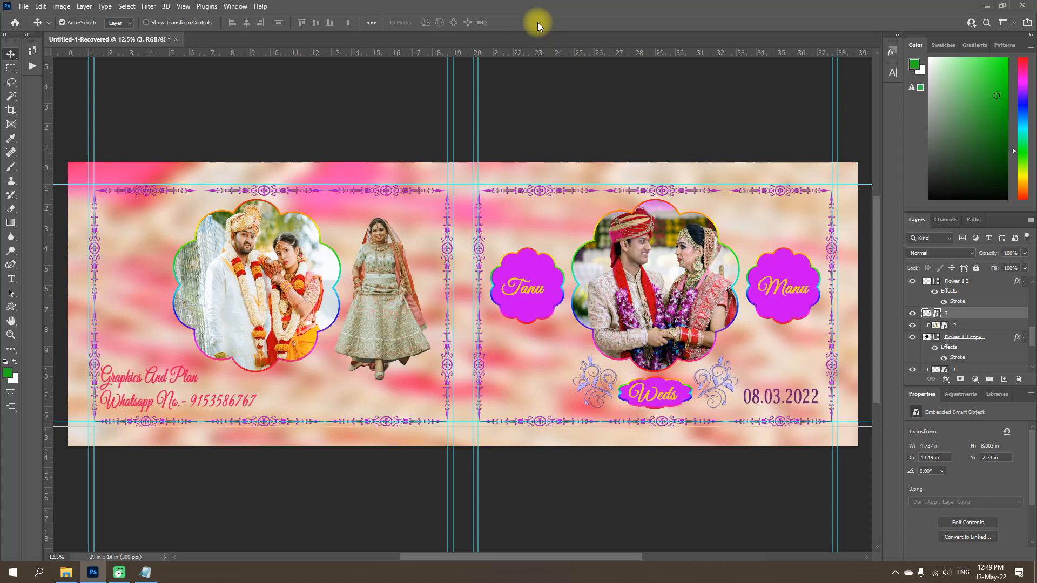
key(ctrl)
key(ctrl+h)
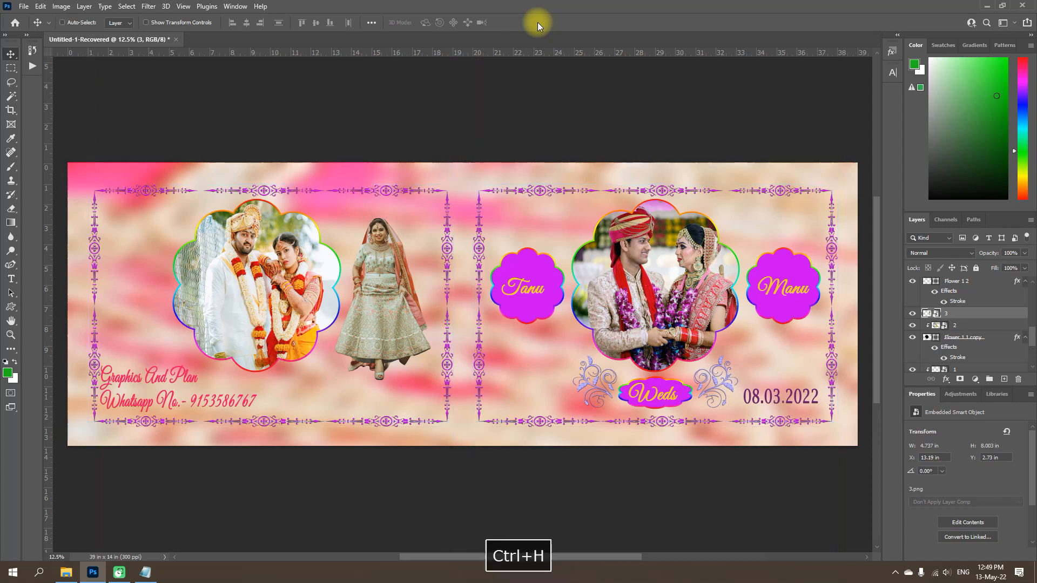